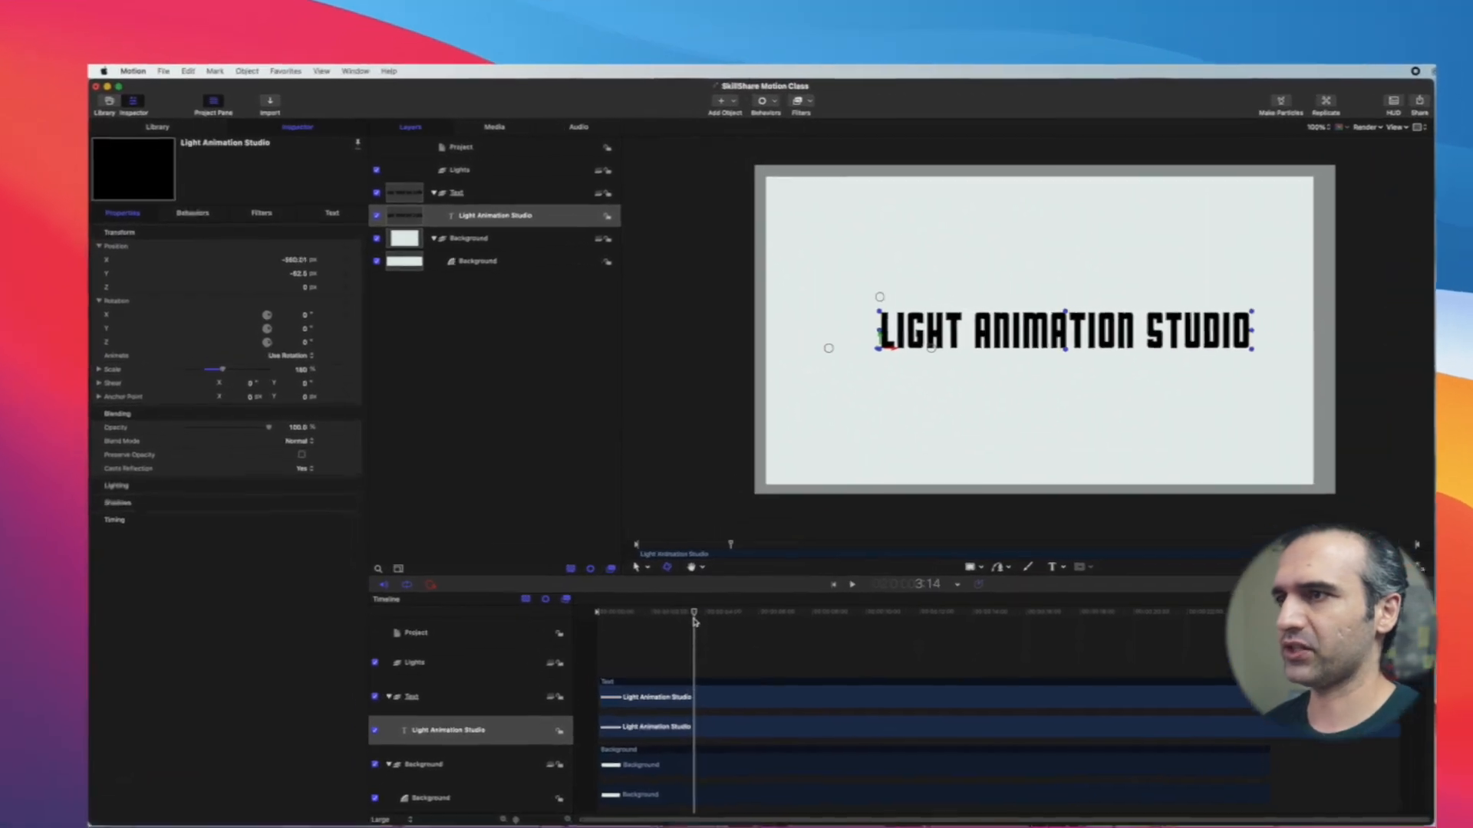
Set the playhead to 2:00 and reposition the Light Animation Studio text at about X -615 px, Y -59 px
left_click_drag(717, 637, 672, 637)
mouse_move(1105, 340)
left_mouse_down()
mouse_move(1121, 342)
mouse_move(1090, 338)
left_mouse_up()
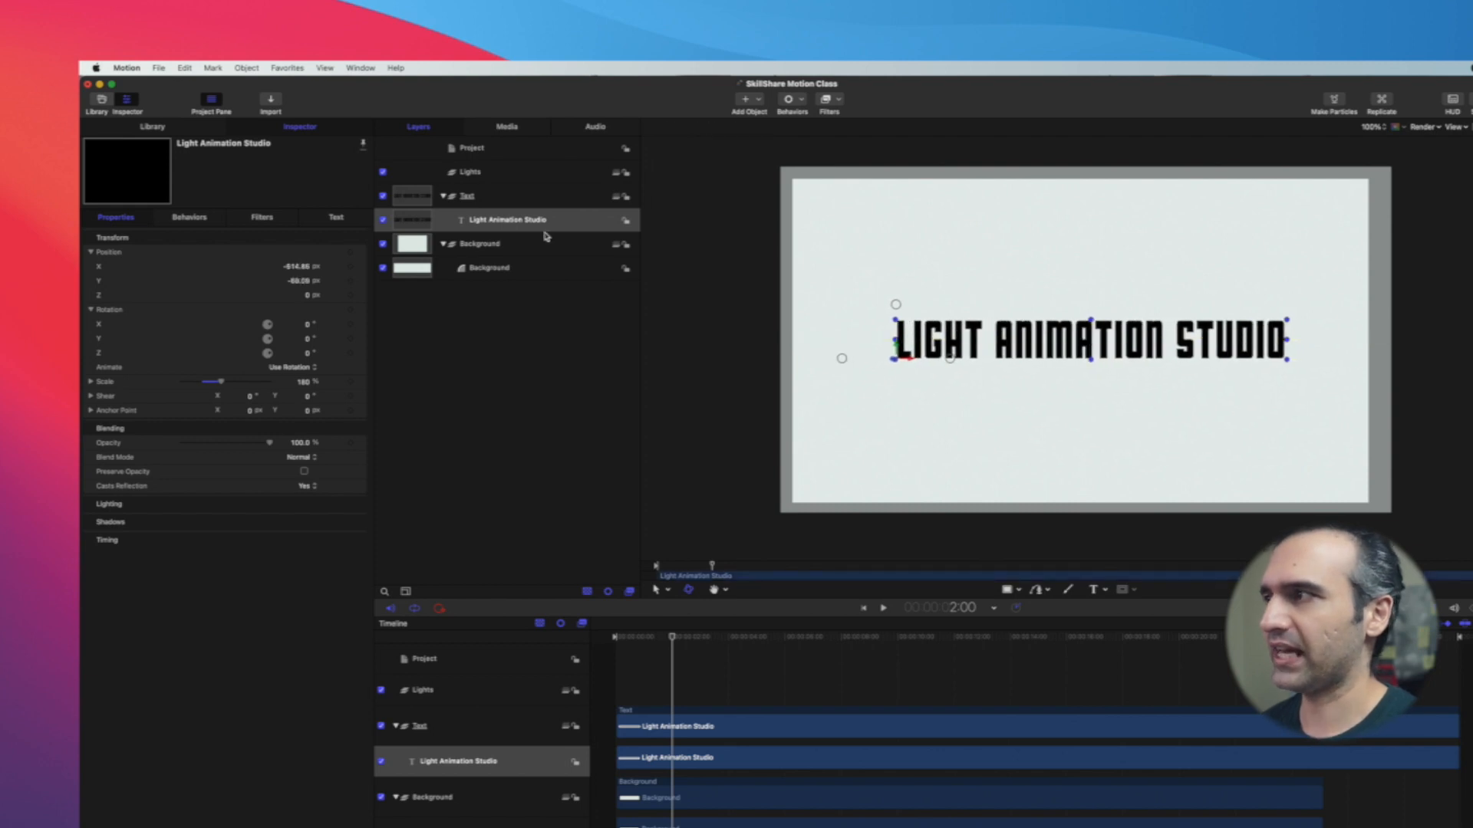
Examine how the Text and Background groups are organized and check the title's visibility toggle
left_click(445, 199)
left_click(443, 197)
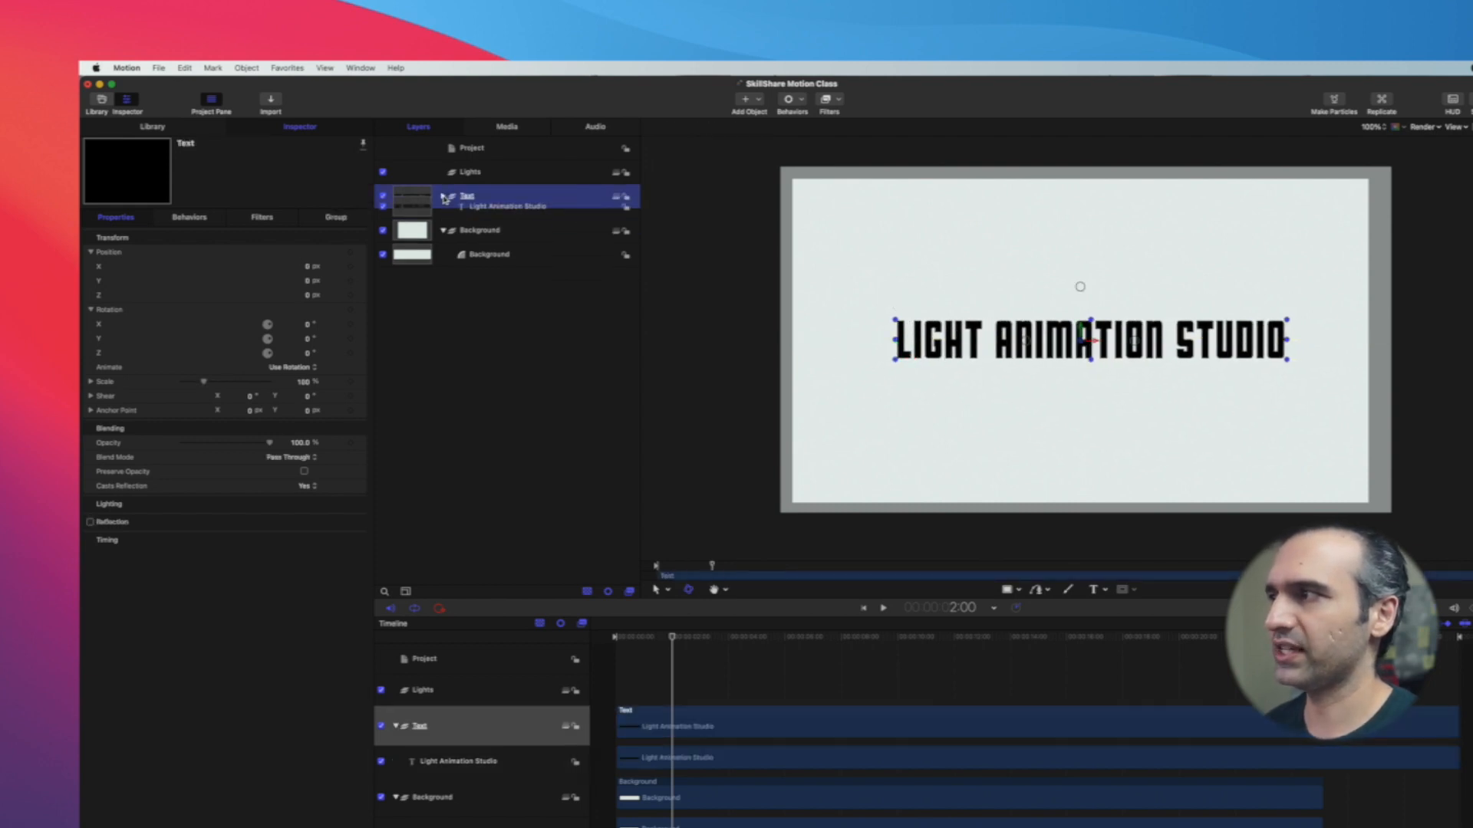
left_click(442, 220)
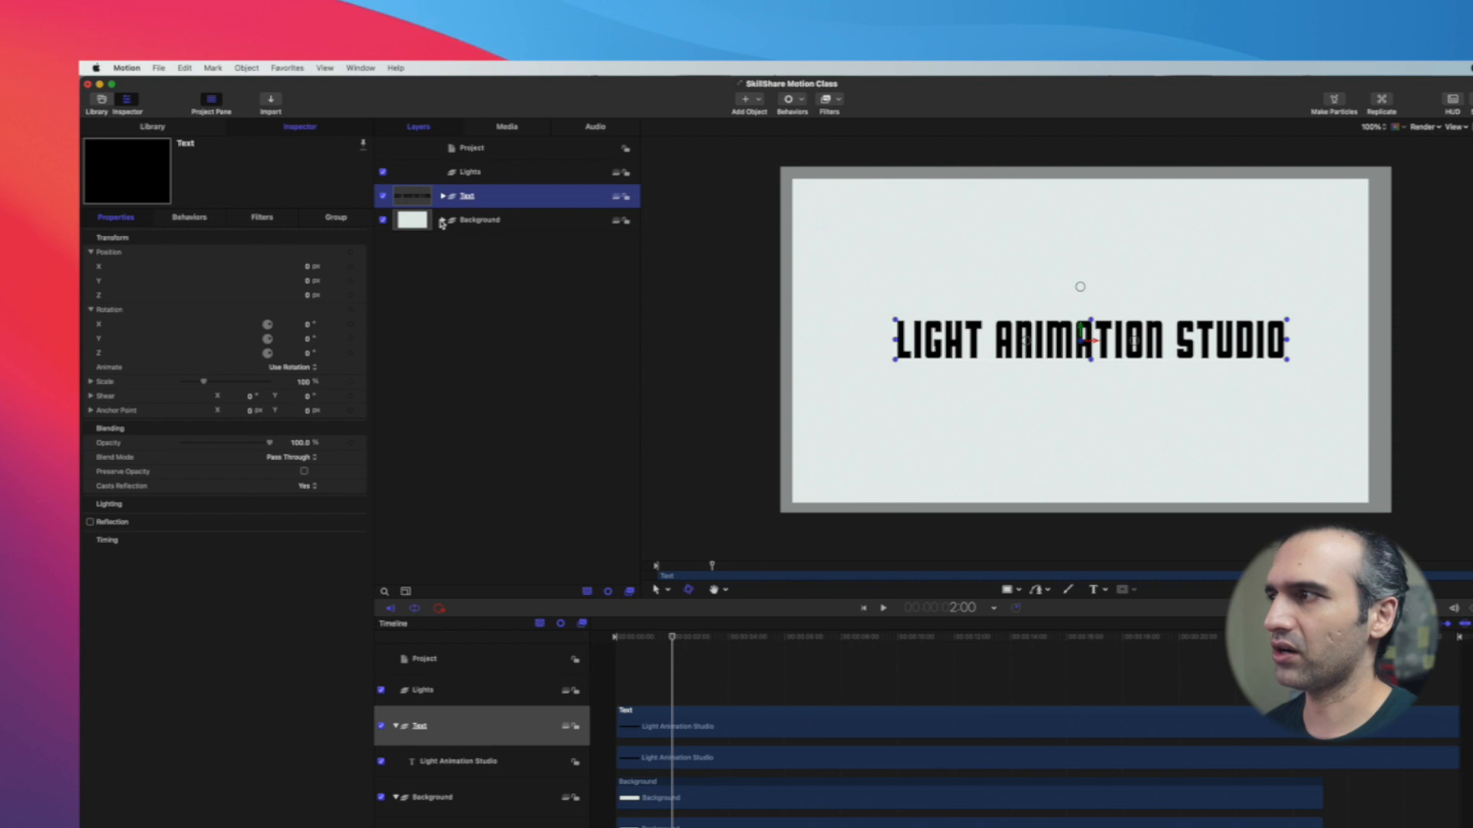
left_click(444, 223)
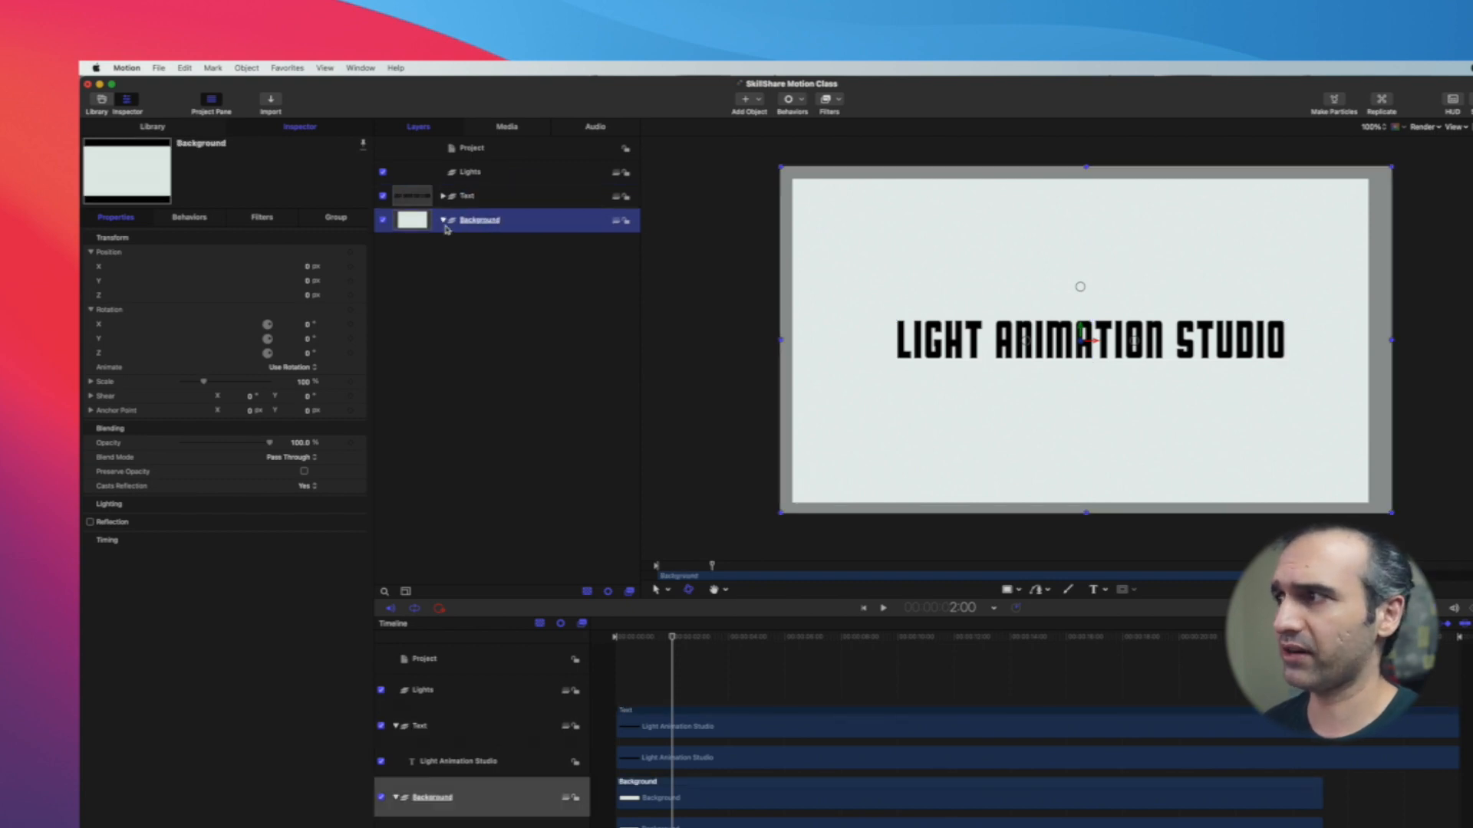
left_click(443, 220)
left_click(486, 247)
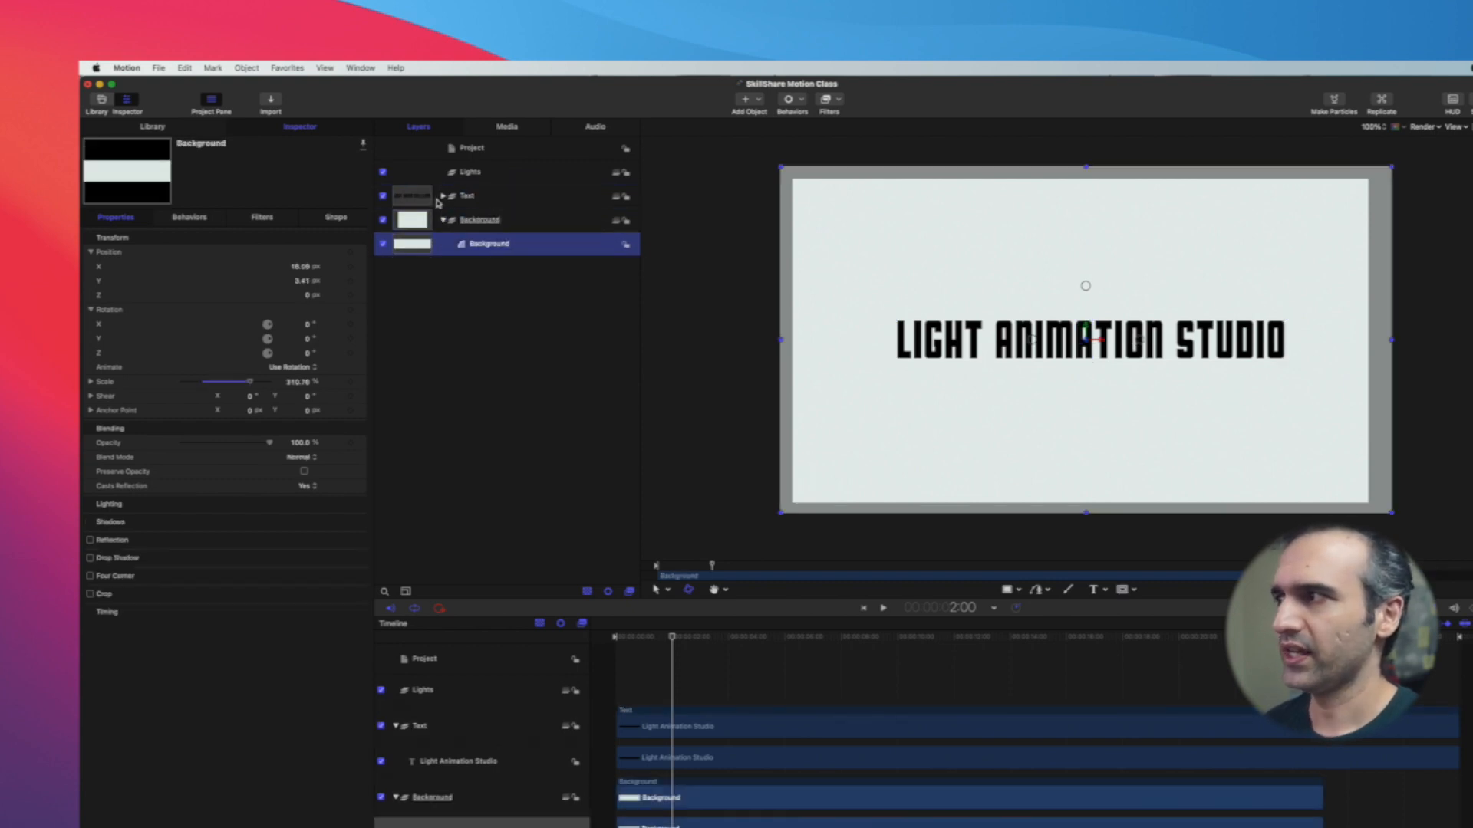
left_click(443, 198)
left_click(509, 223)
left_click(383, 222)
left_click(384, 222)
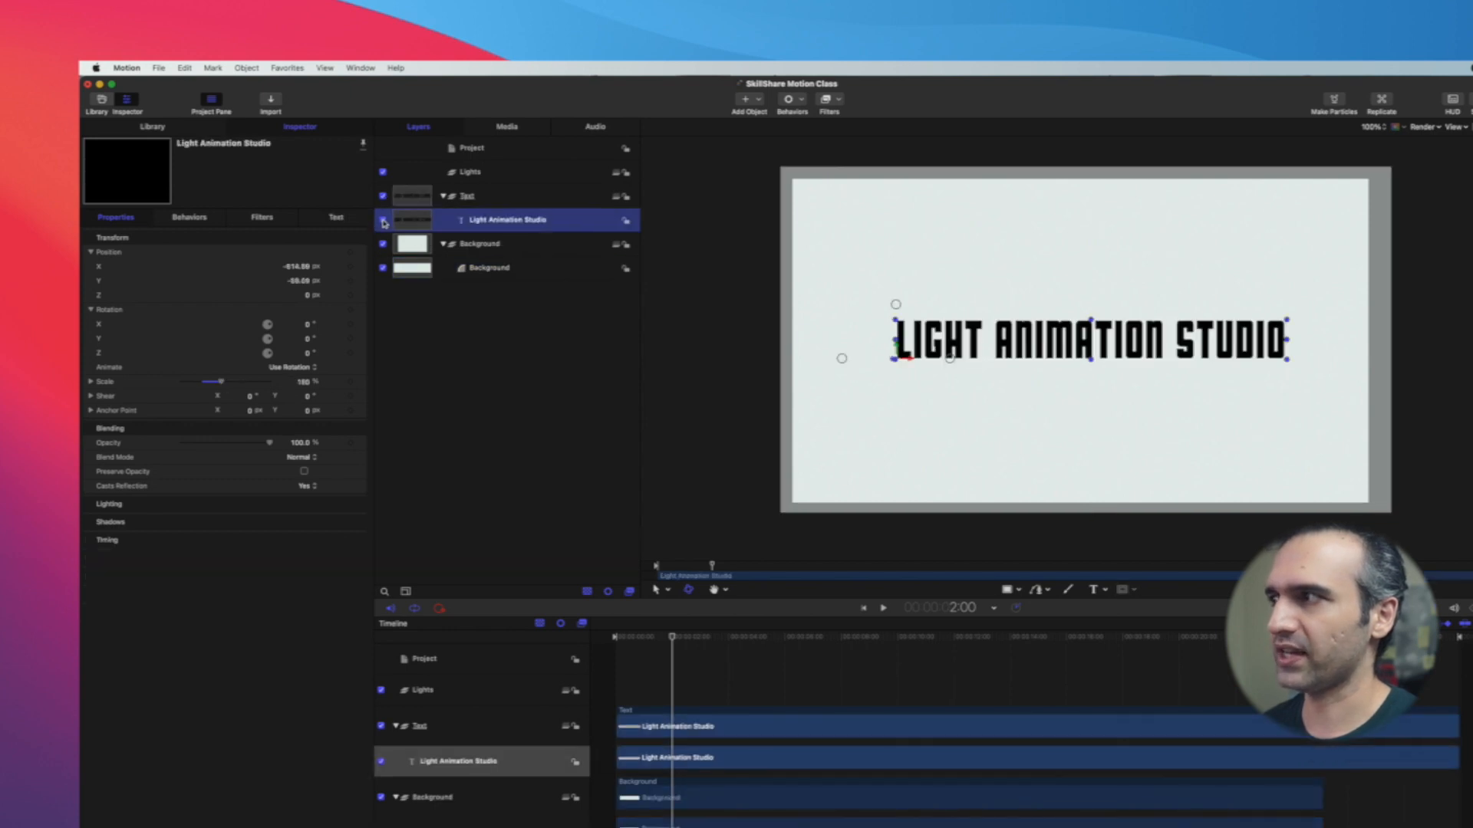
Delete the Lights group from the project
left_click(488, 173)
key("BackSpace")
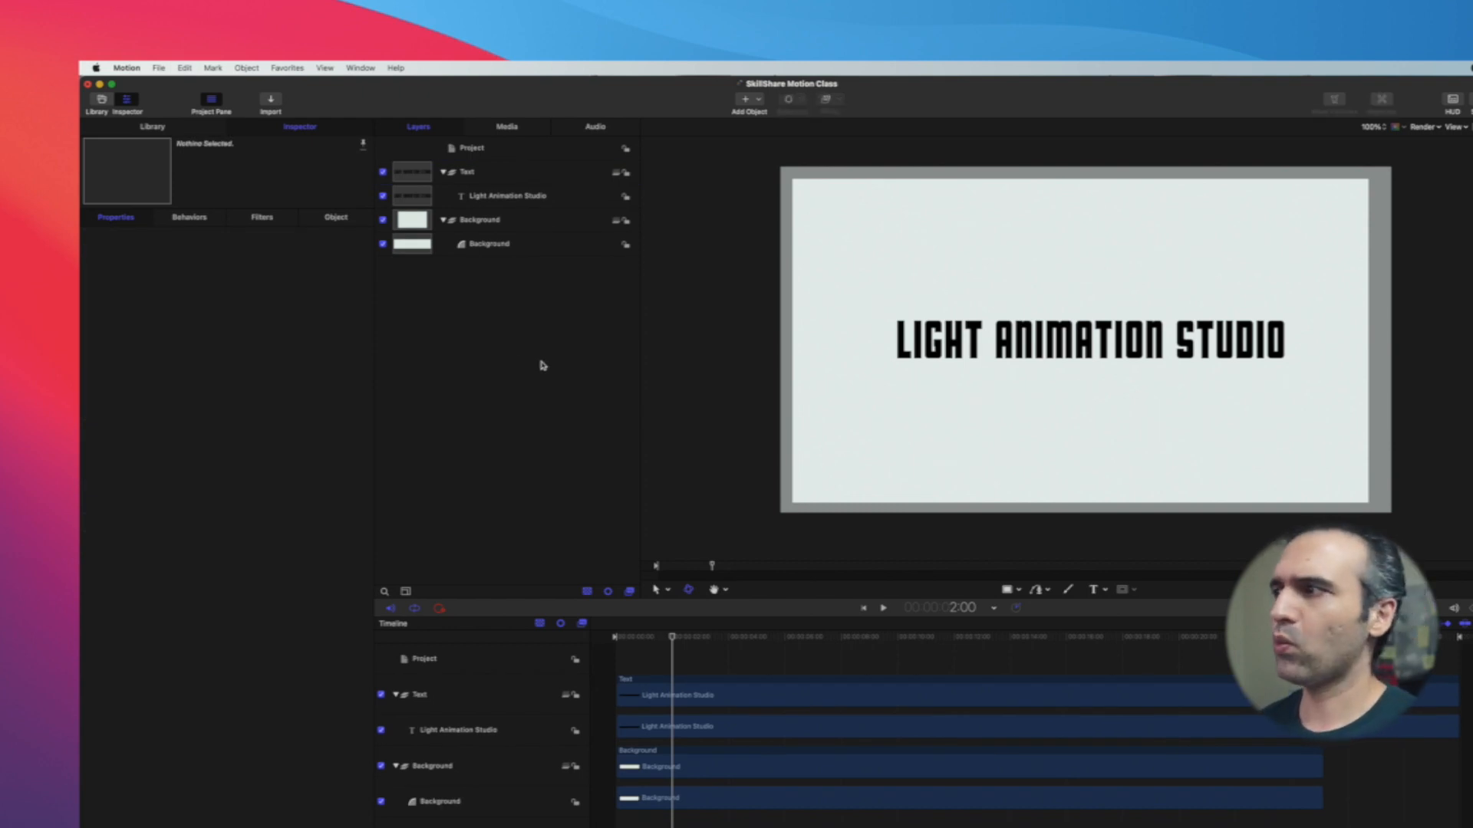
Keyframe the Light Animation Studio text's opacity from 0% at the first frame to 100% at 3:00
left_click_drag(674, 640, 619, 647)
left_click(634, 634)
left_click(674, 698)
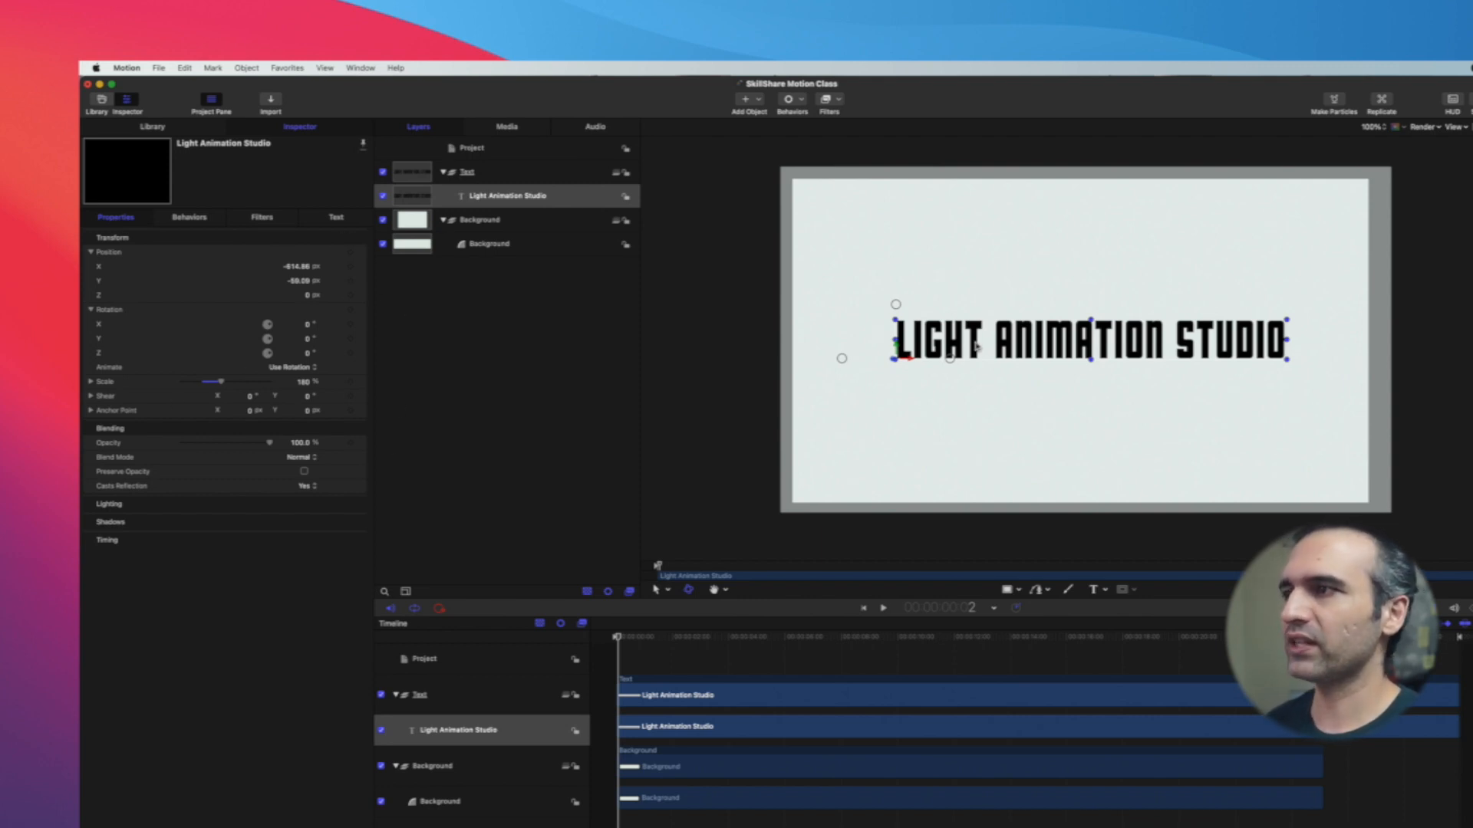
left_click_drag(269, 443, 334, 446)
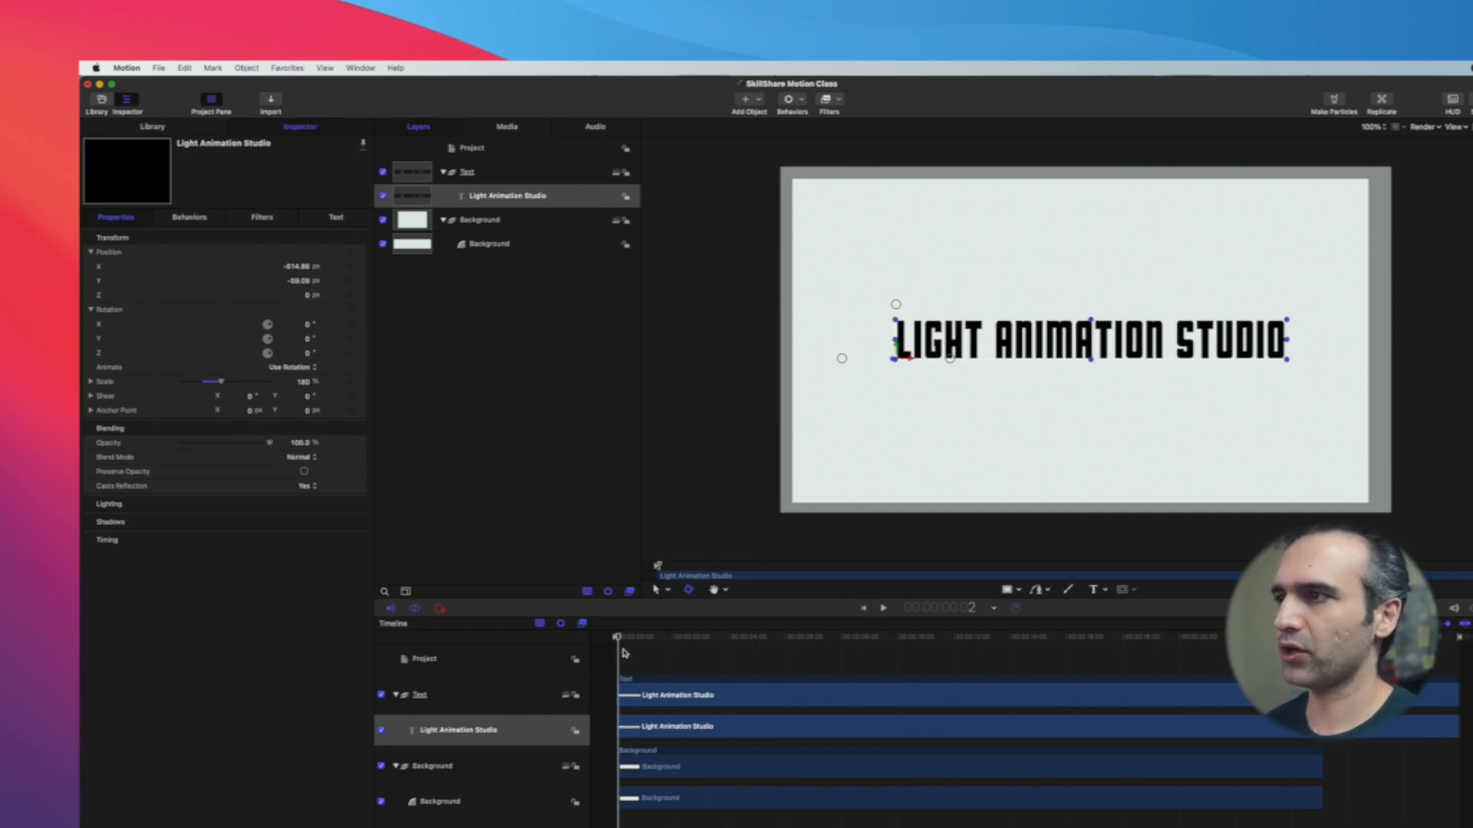
mouse_move(618, 638)
left_mouse_down()
mouse_move(704, 638)
mouse_move(603, 652)
left_mouse_up()
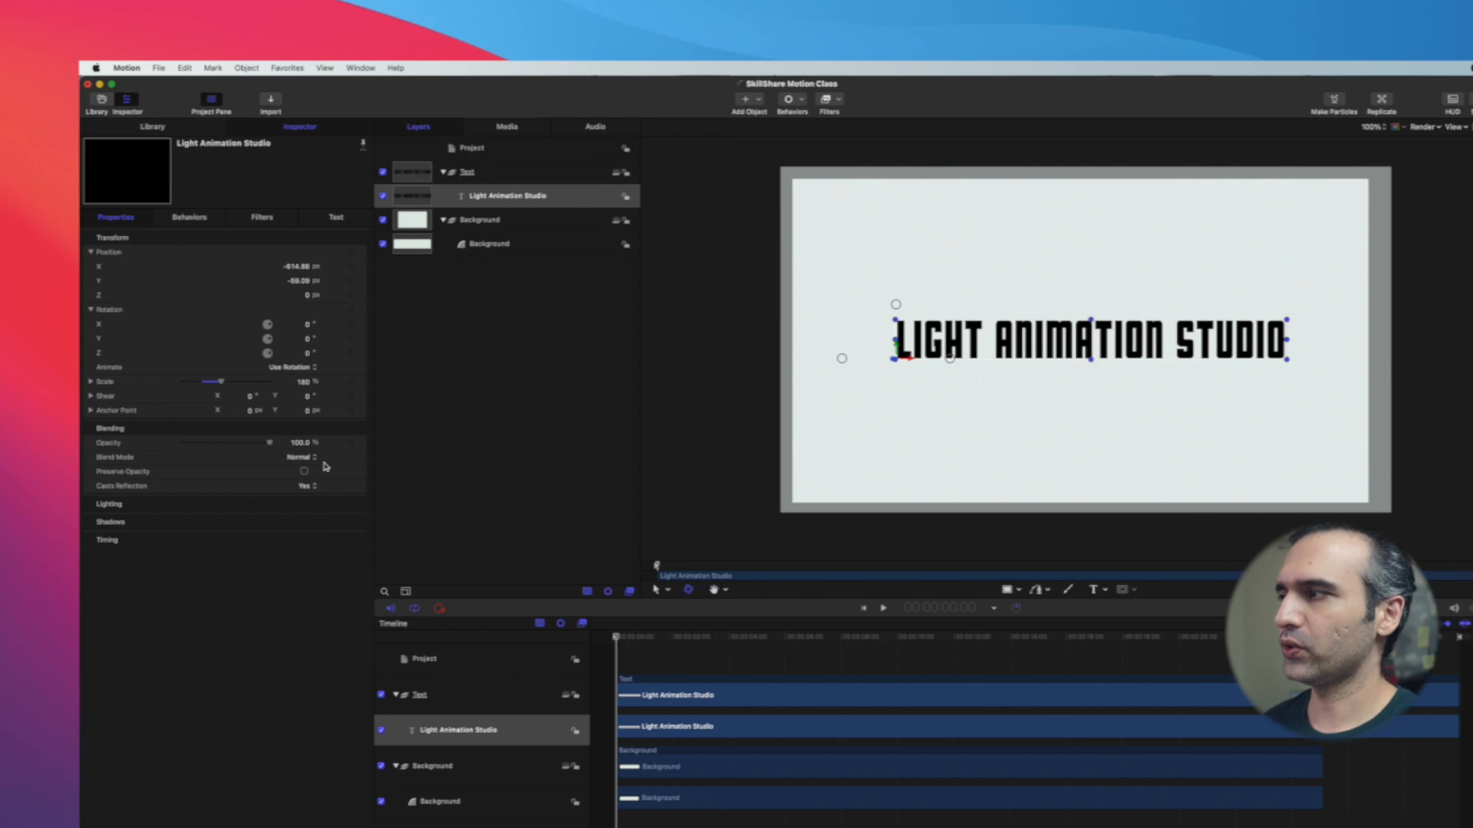
left_click_drag(268, 445, 170, 450)
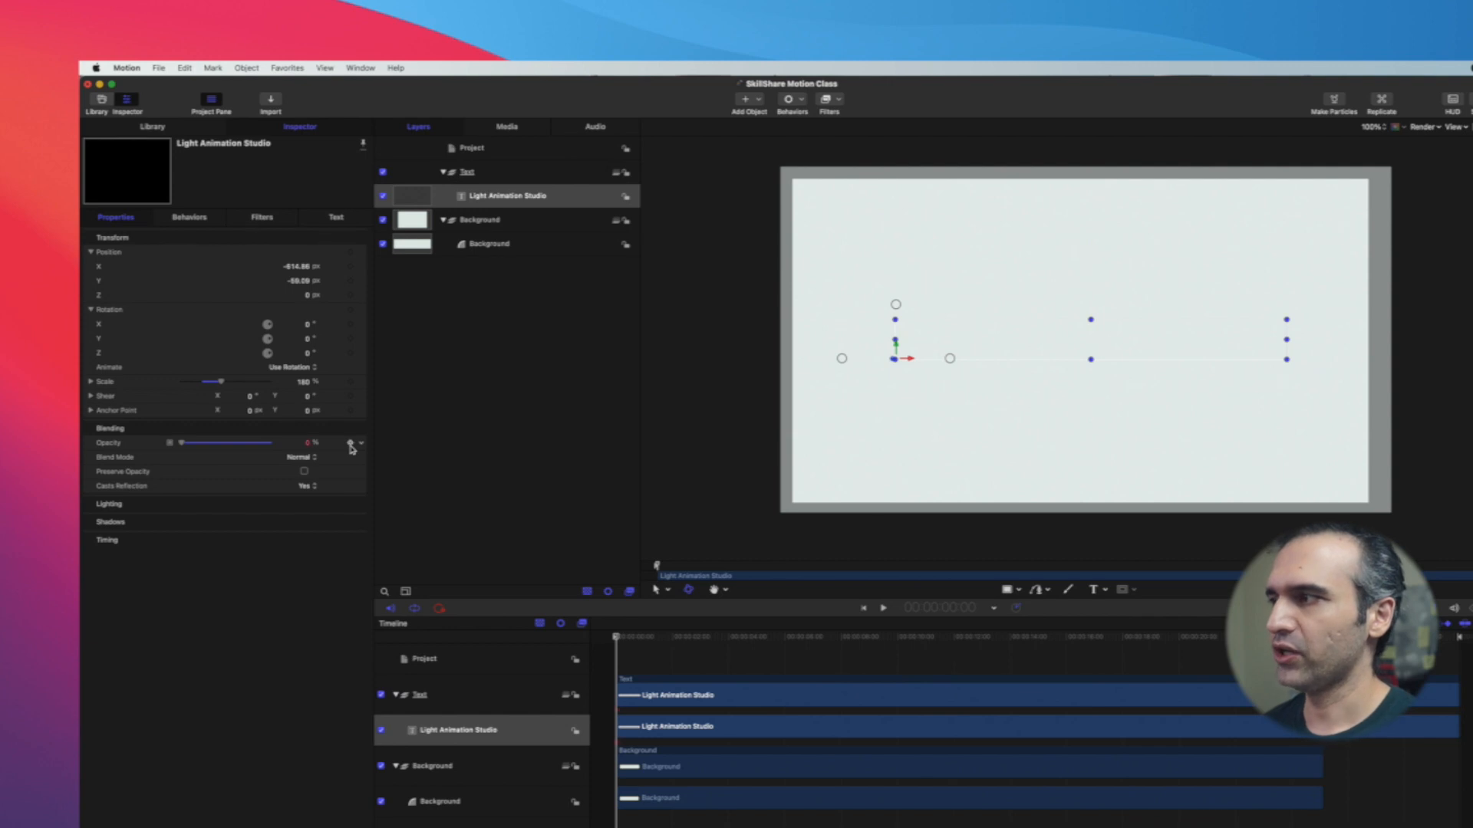
left_click(350, 443)
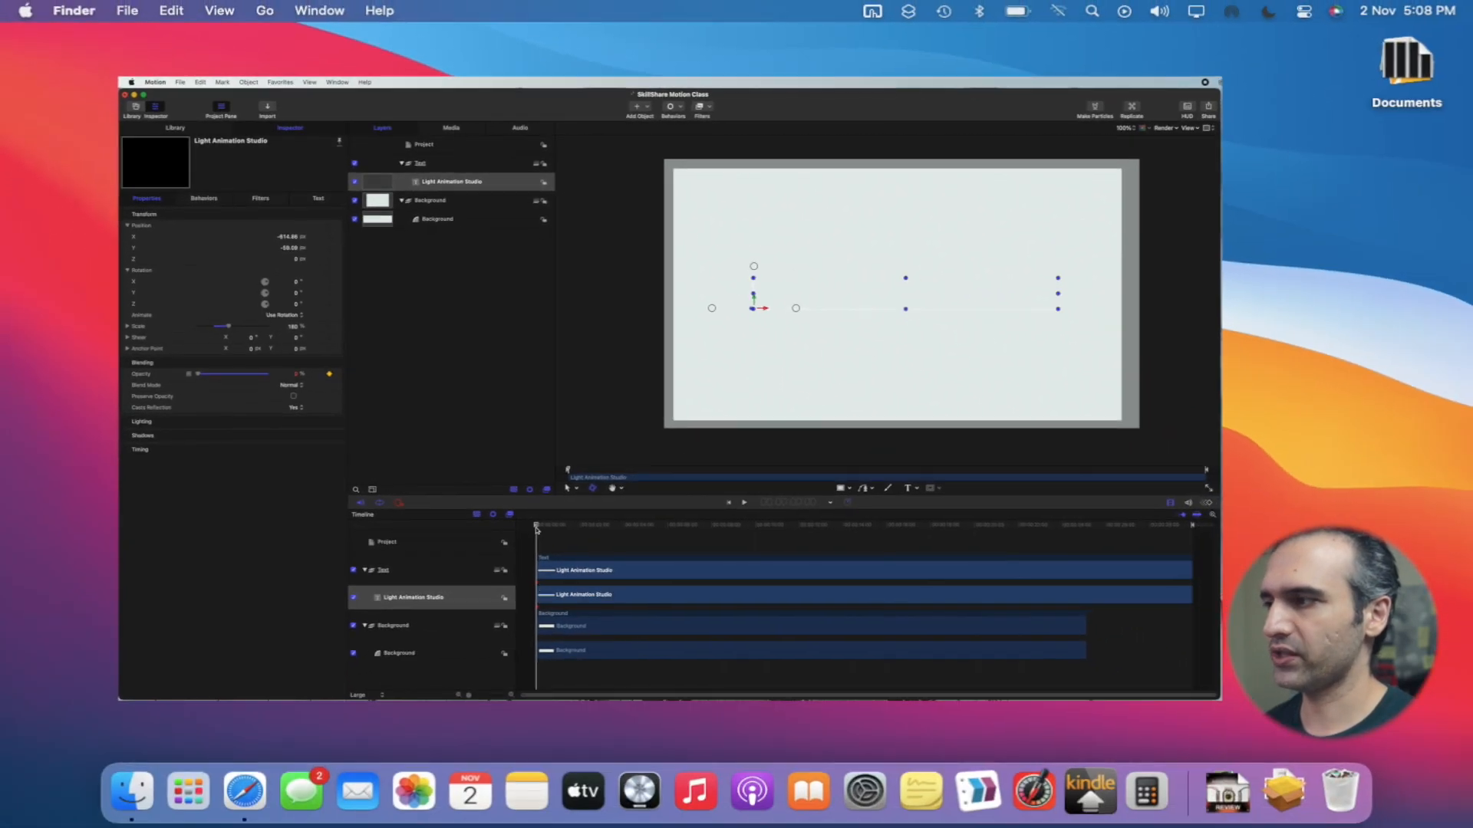
left_click_drag(535, 527, 602, 528)
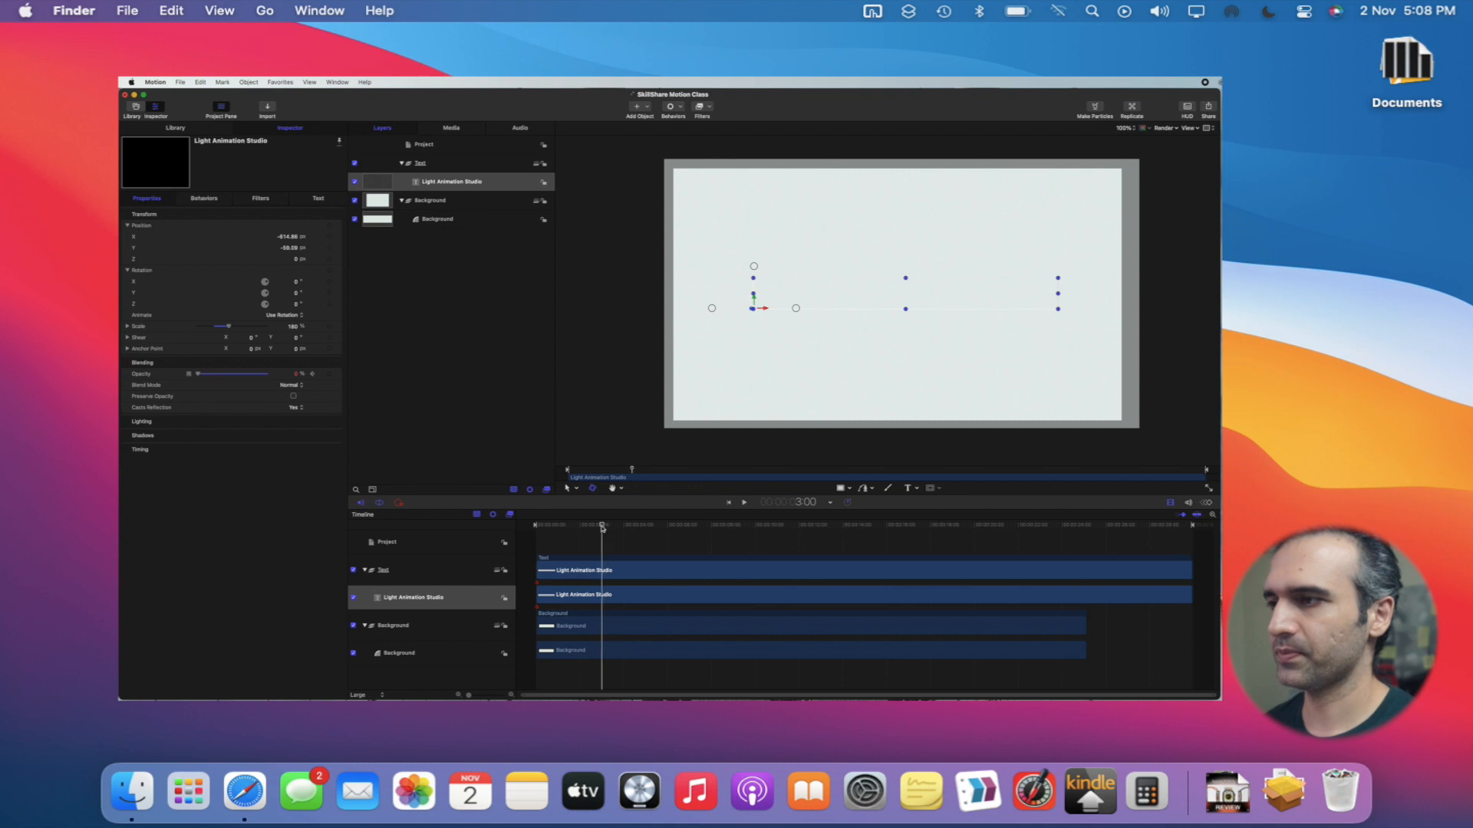
left_click_drag(198, 376, 270, 379)
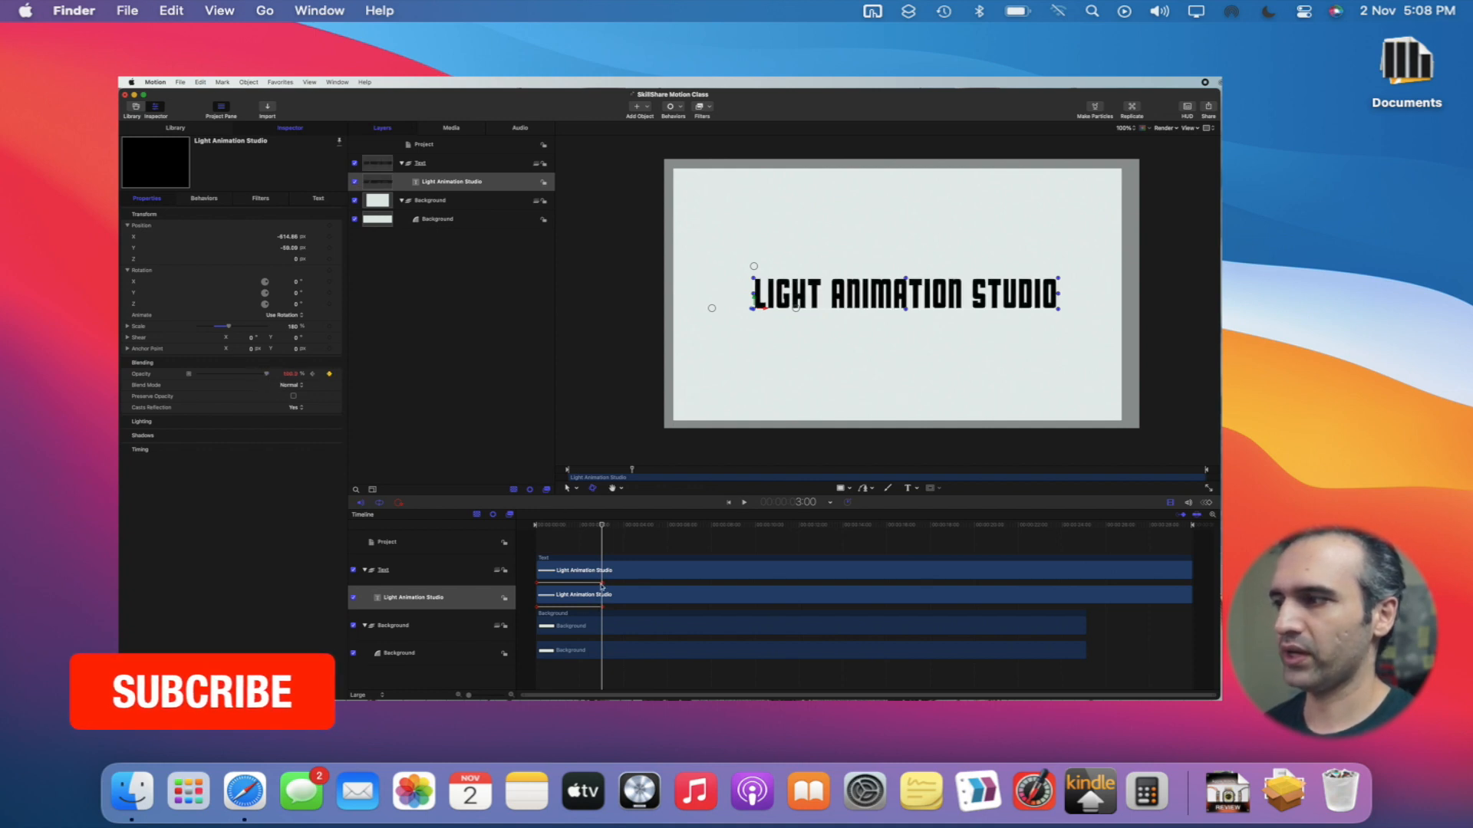
Play back the title's fade-in twice from the start, then scrub through it to 3:18
left_click_drag(602, 526, 536, 530)
key("space")
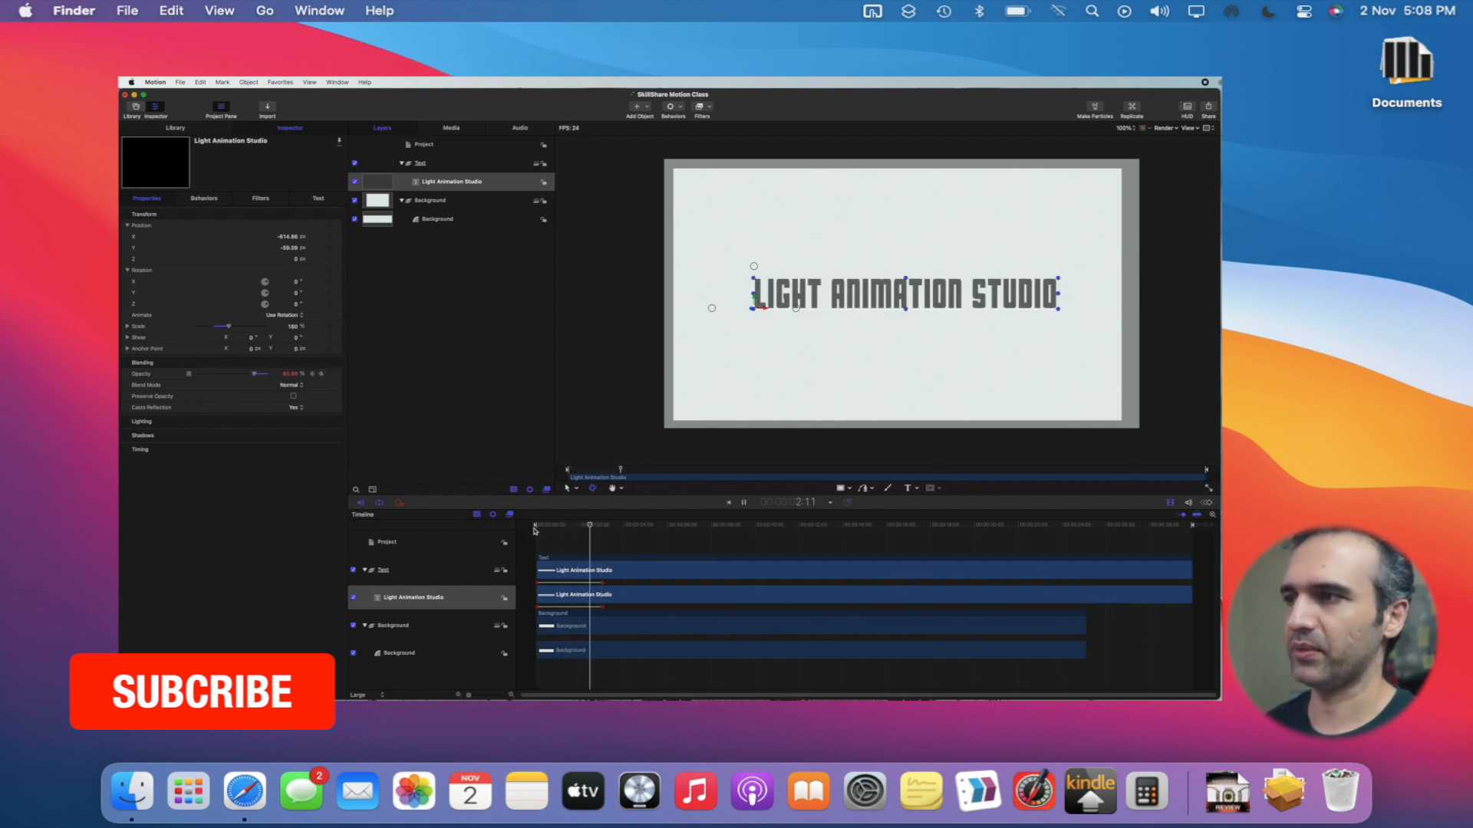
key("space")
left_click_drag(599, 526, 525, 529)
key("space")
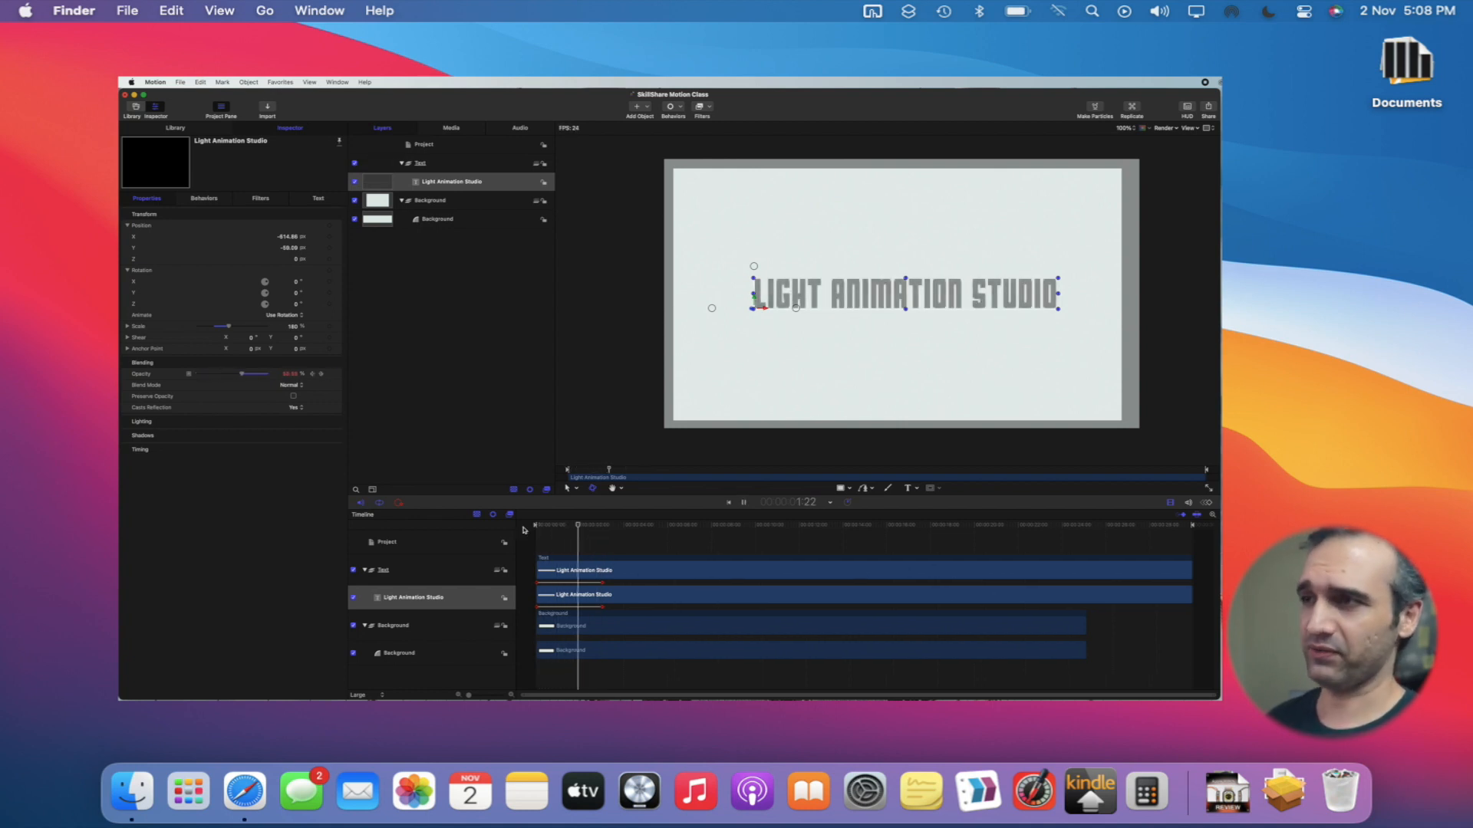
key("space")
left_click(549, 526)
left_click_drag(558, 542, 619, 529)
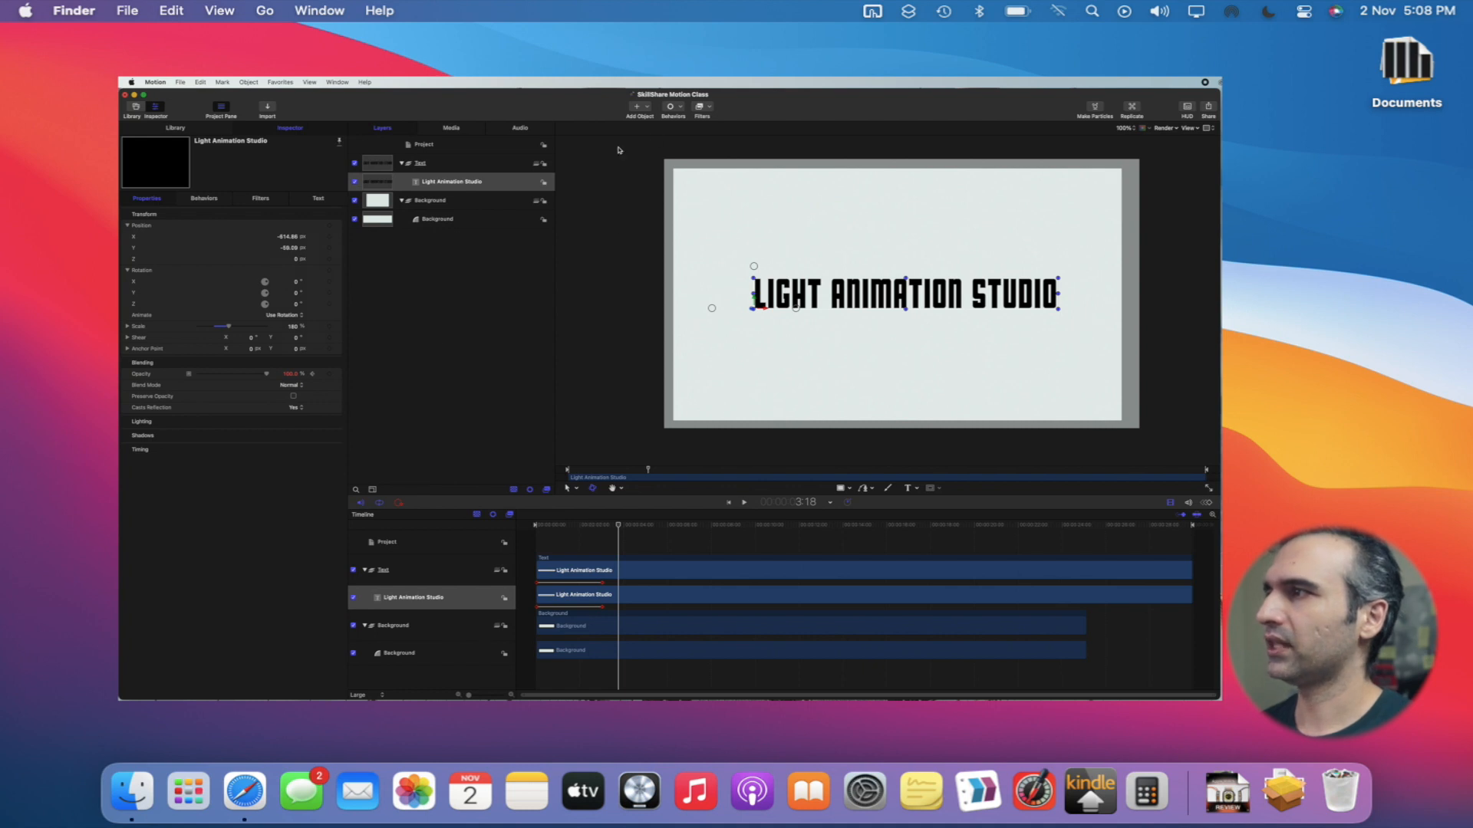
Create a new group named Lights and add a light to the project
right_click(462, 287)
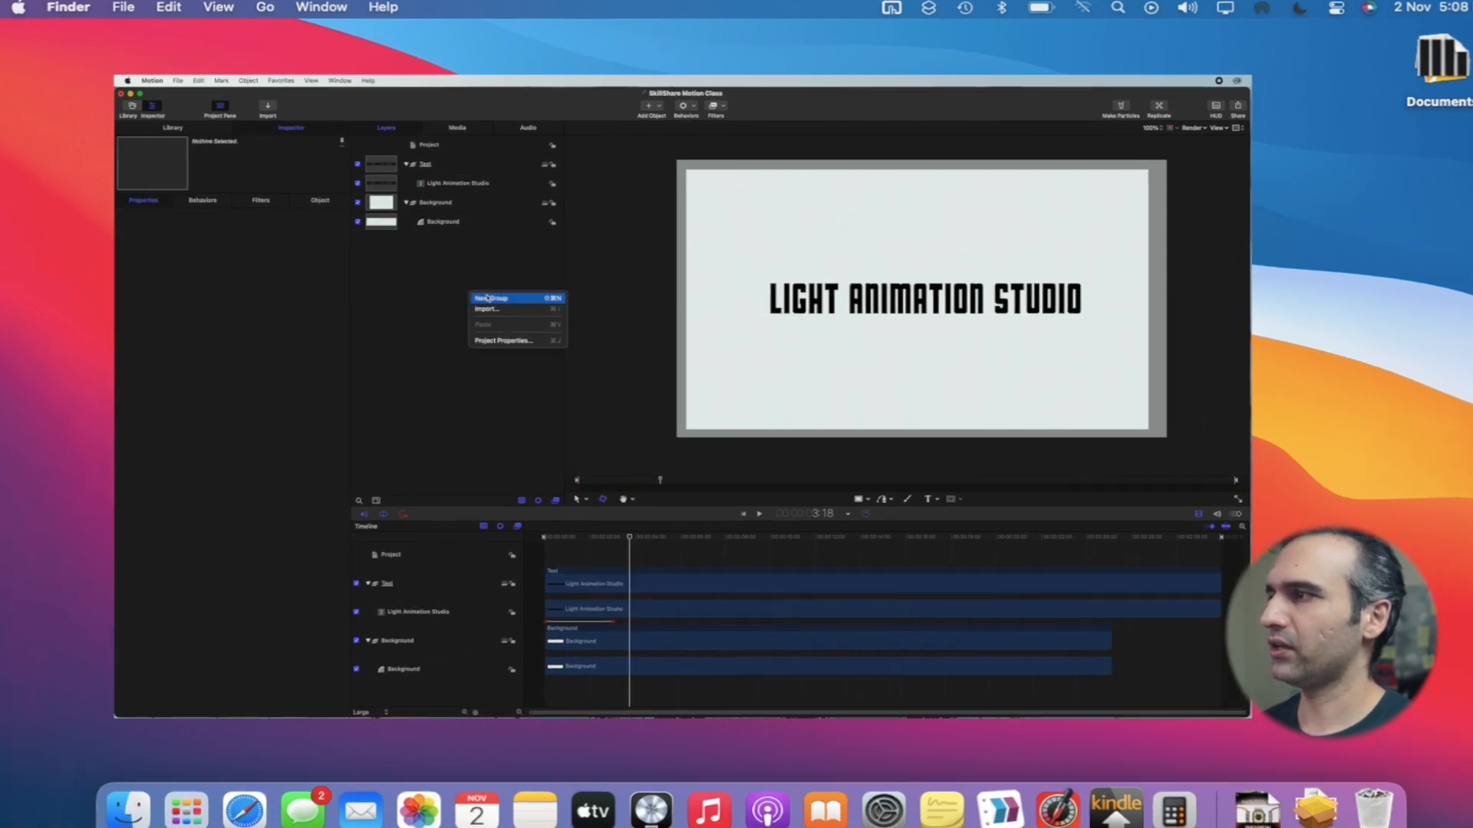
left_click(481, 293)
key("Return")
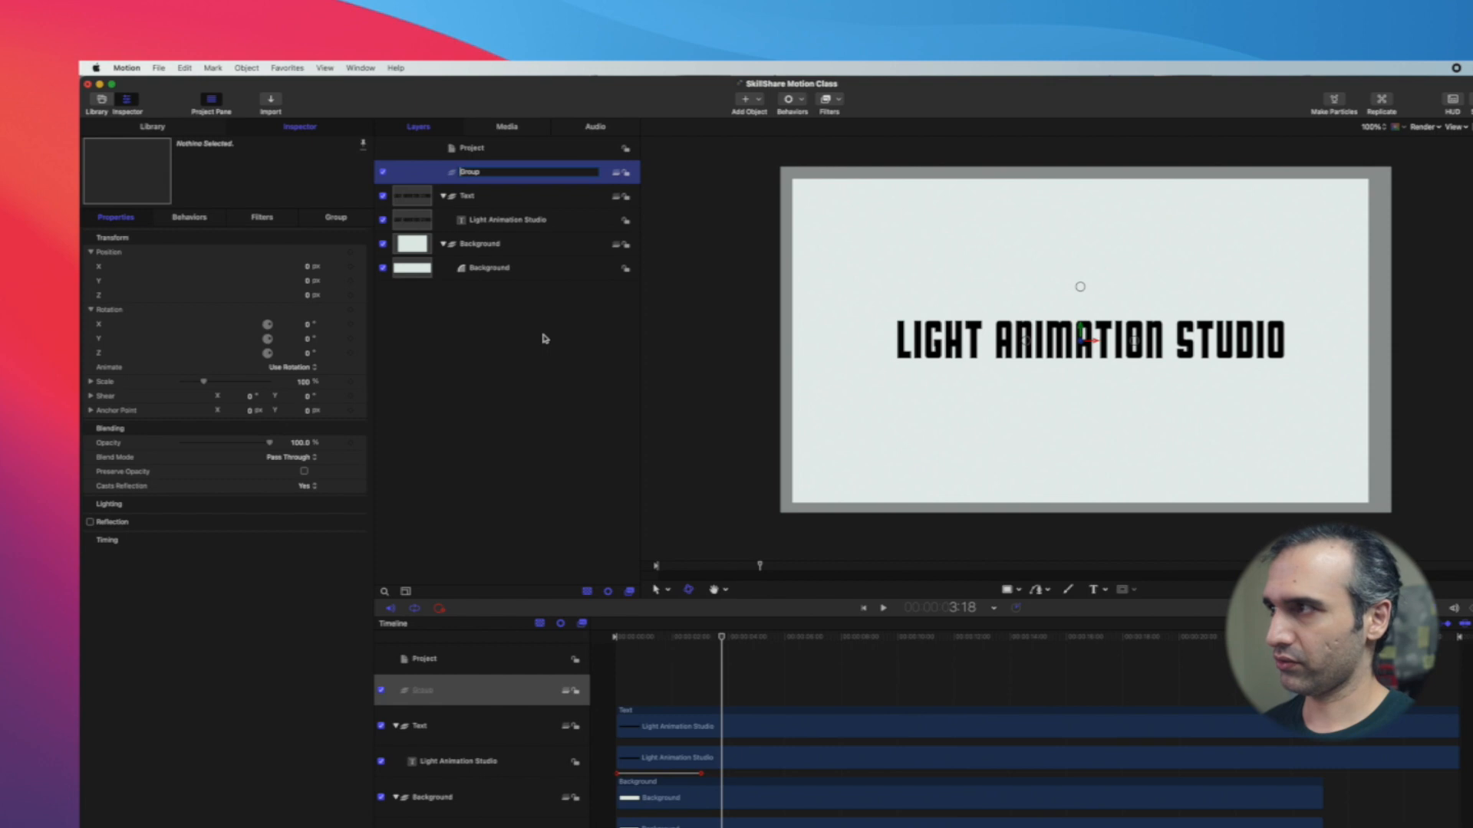
type("Lights")
key("Return")
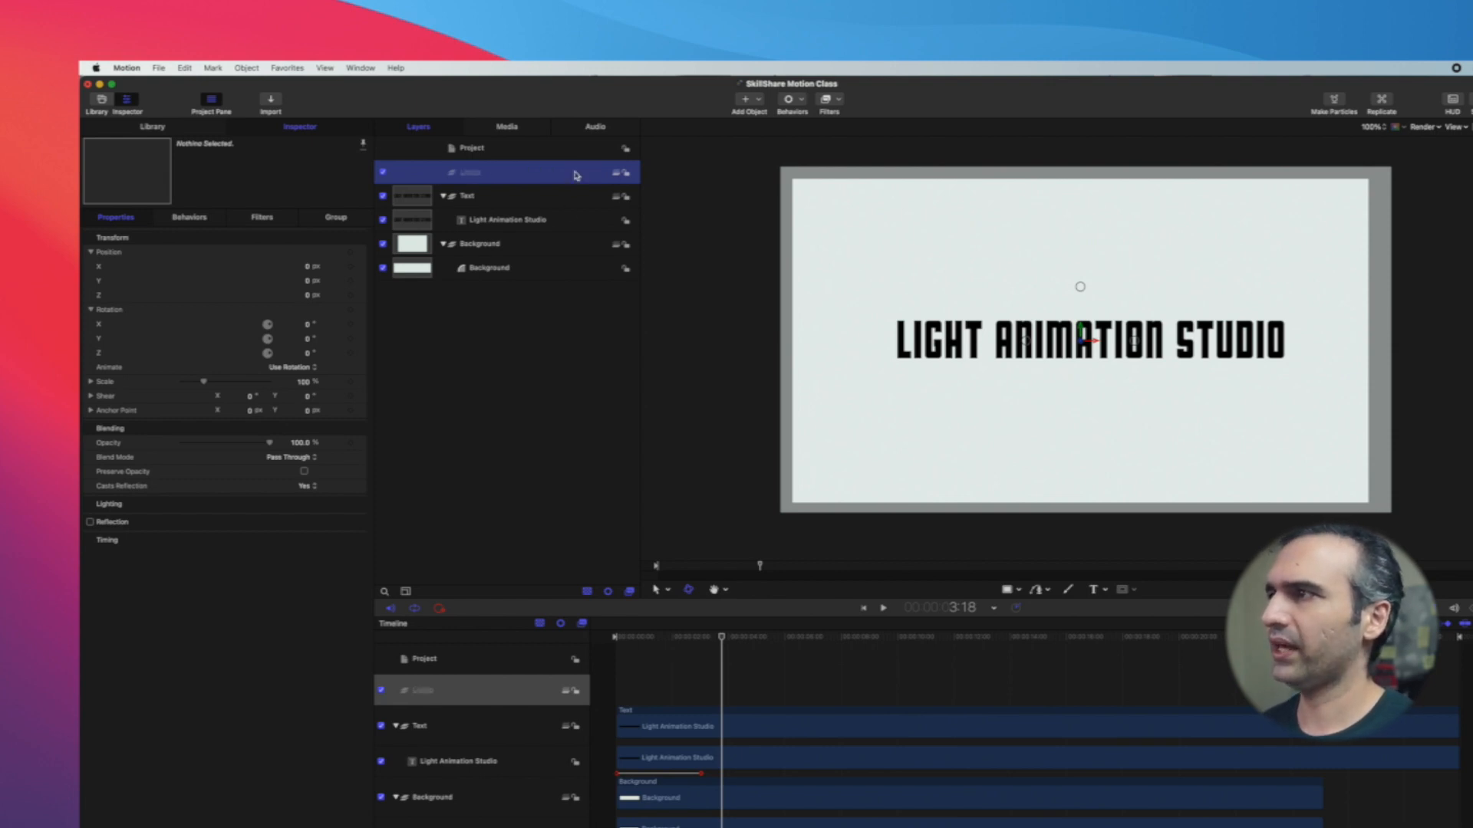
left_click(754, 101)
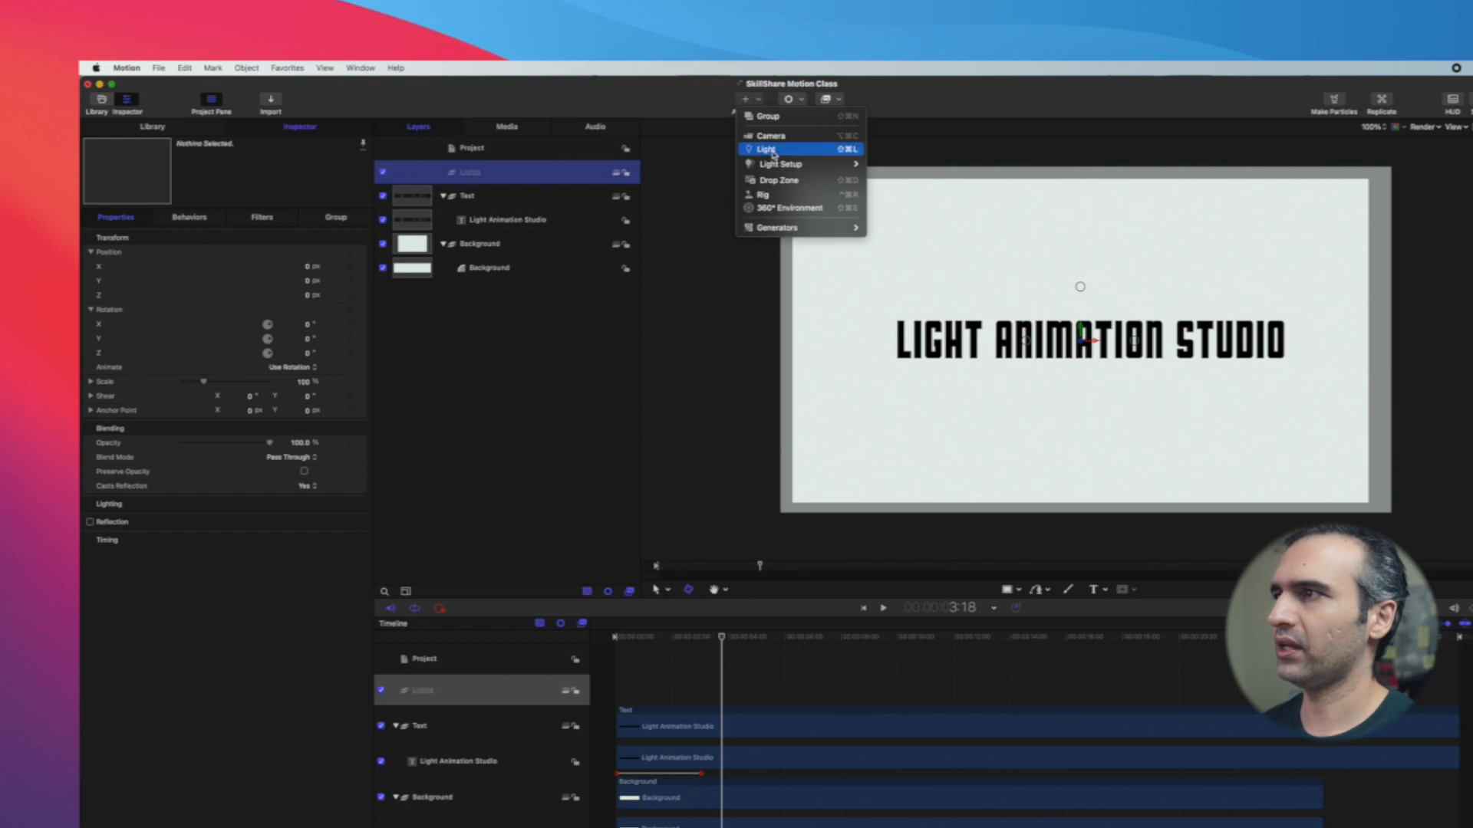
left_click(767, 149)
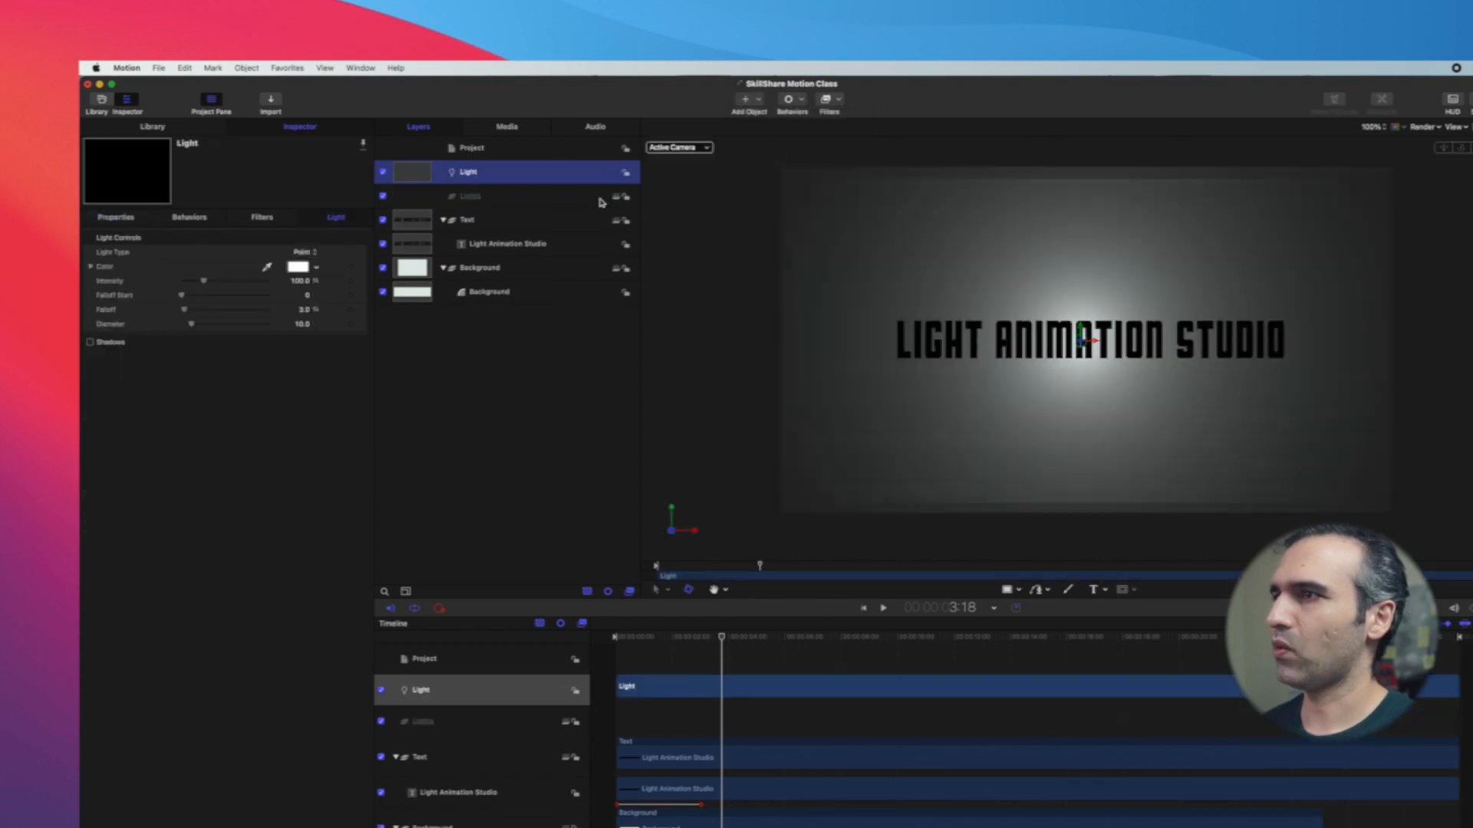
Rename the empty Lights group as Yellow
left_click(499, 199)
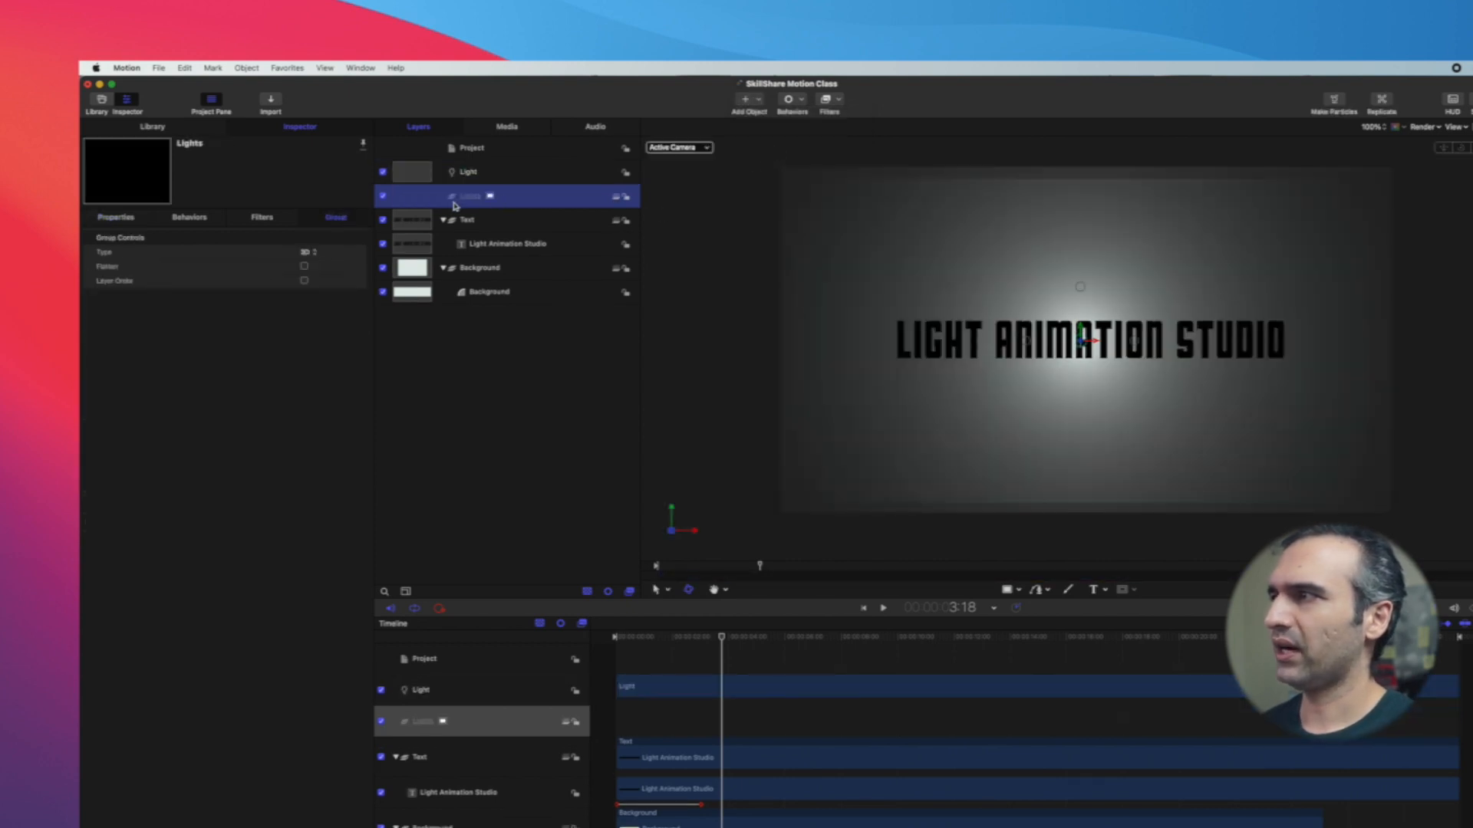
double_click(533, 195)
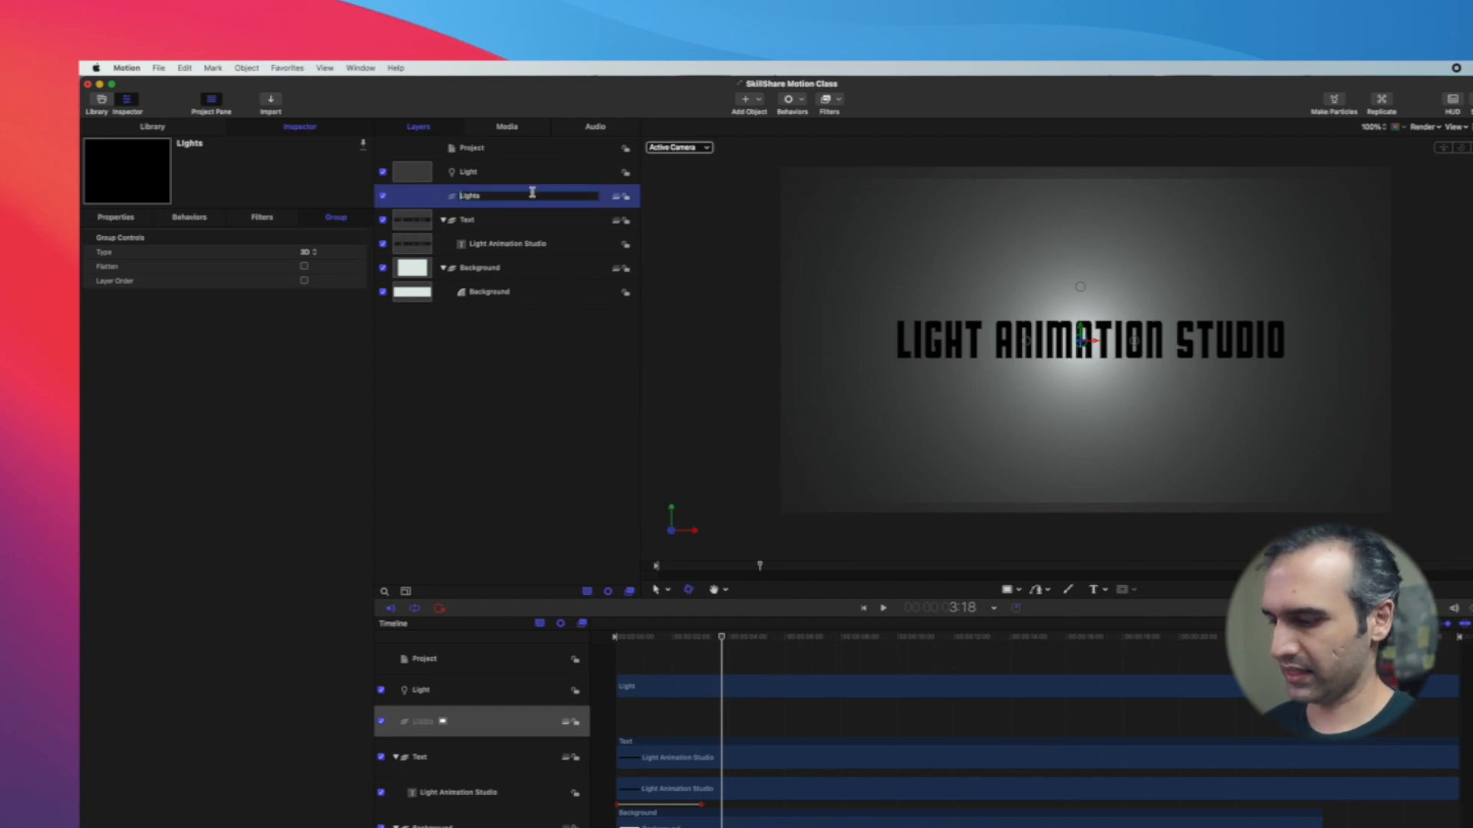
key("super+a")
type("Ye")
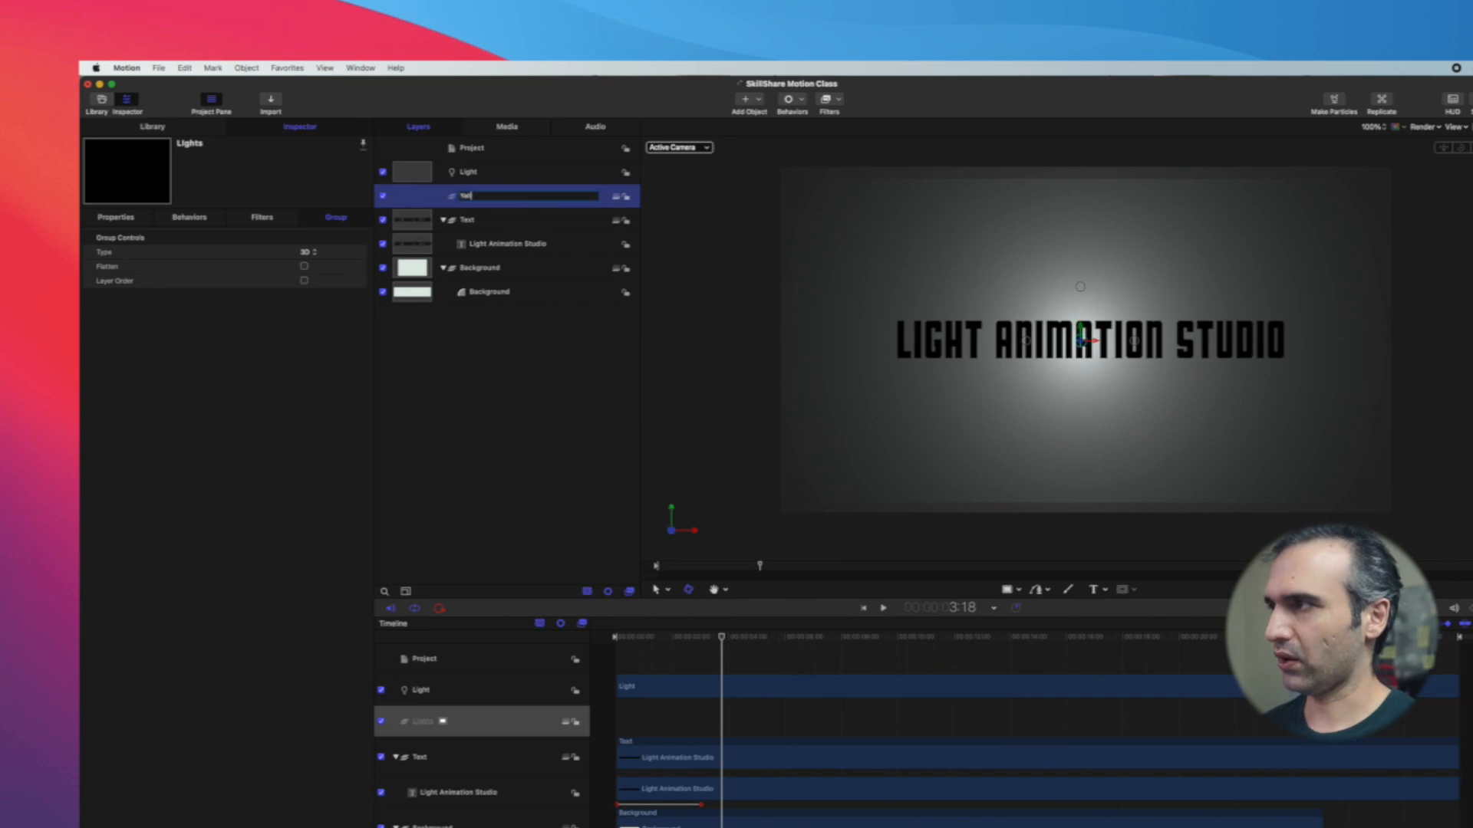
key("Return")
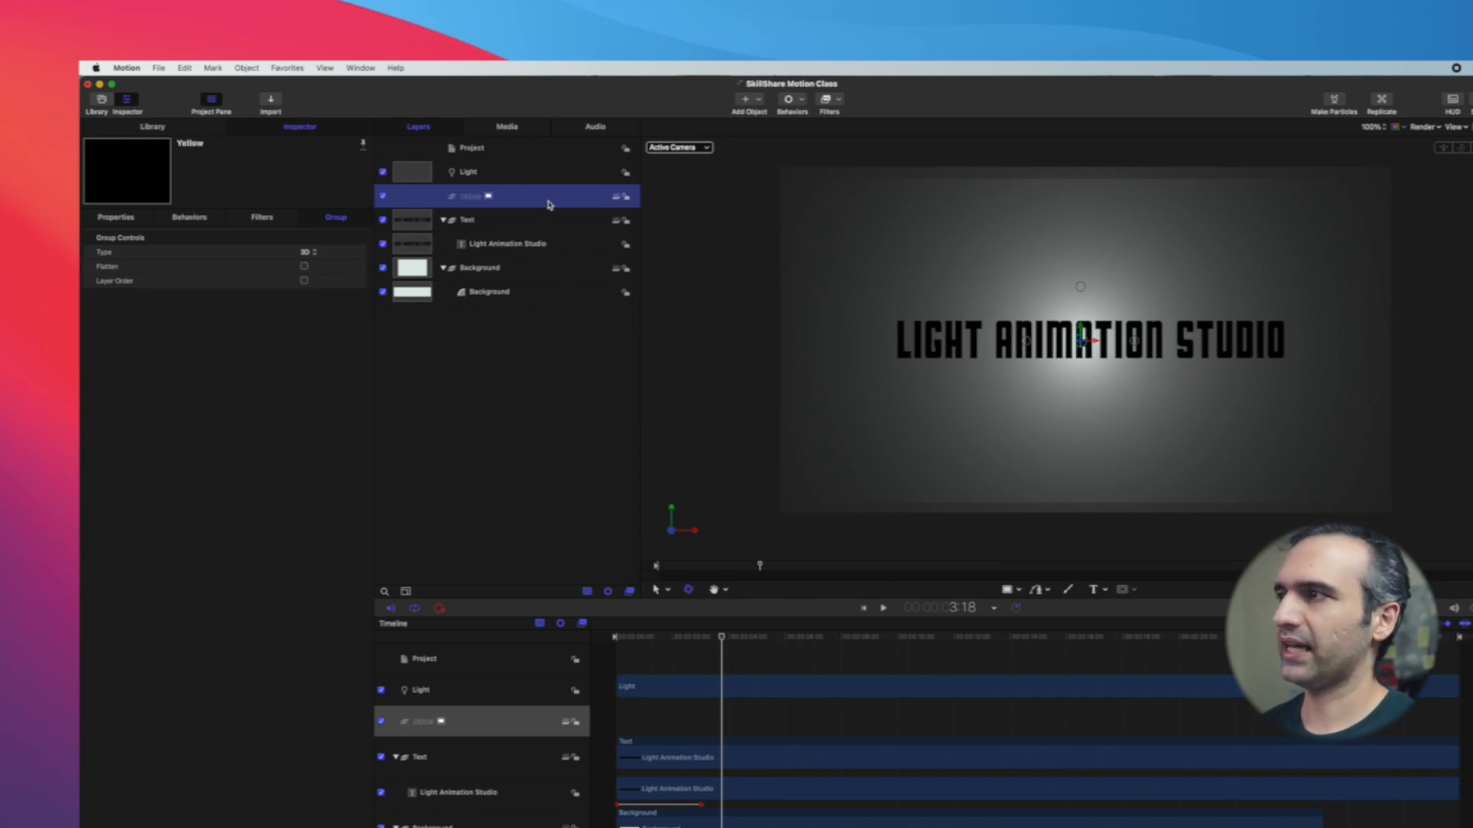
Add a second light to the project and name it REd
left_click(512, 176)
left_click(755, 101)
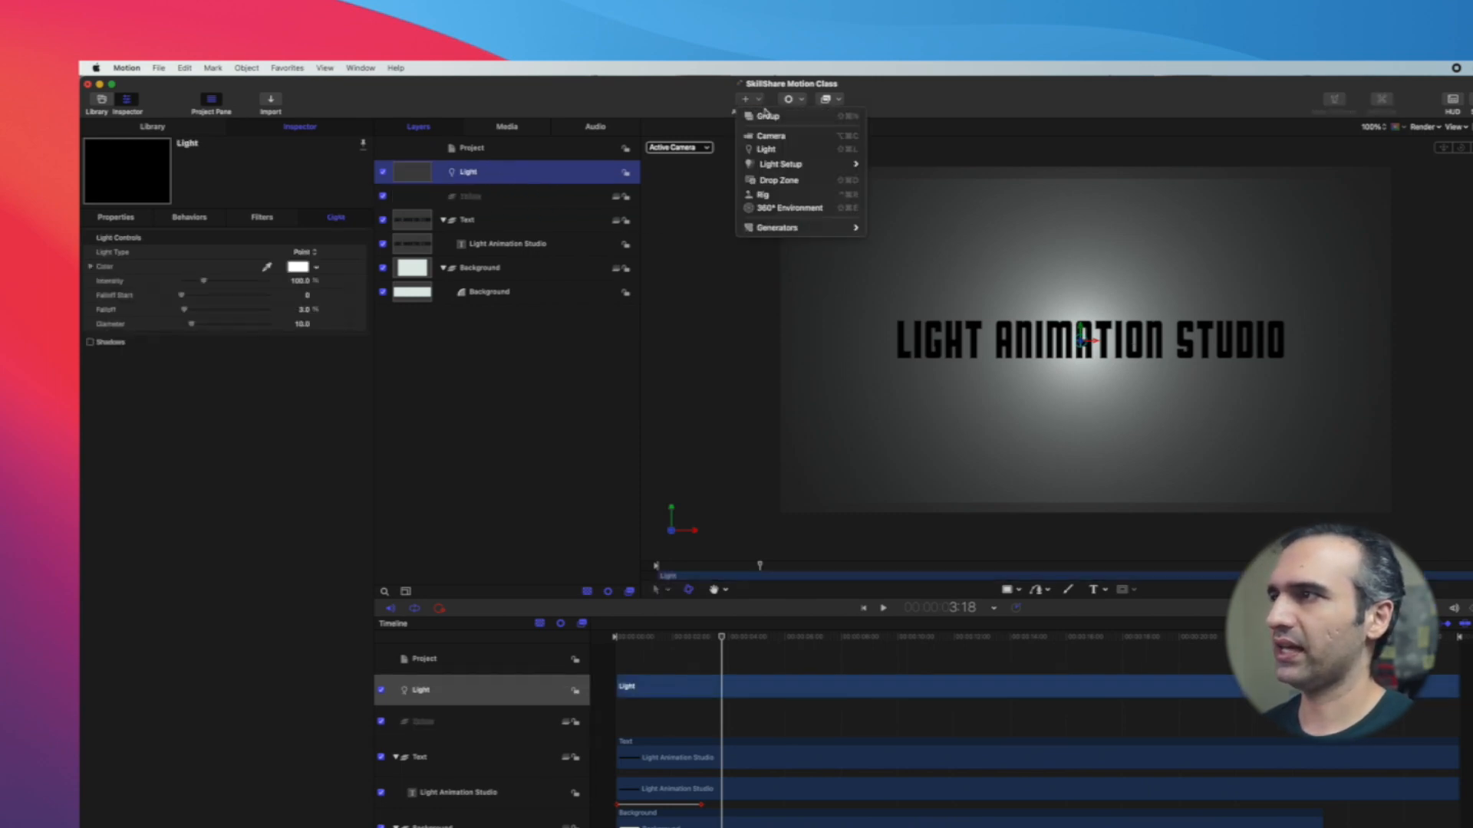
left_click(784, 151)
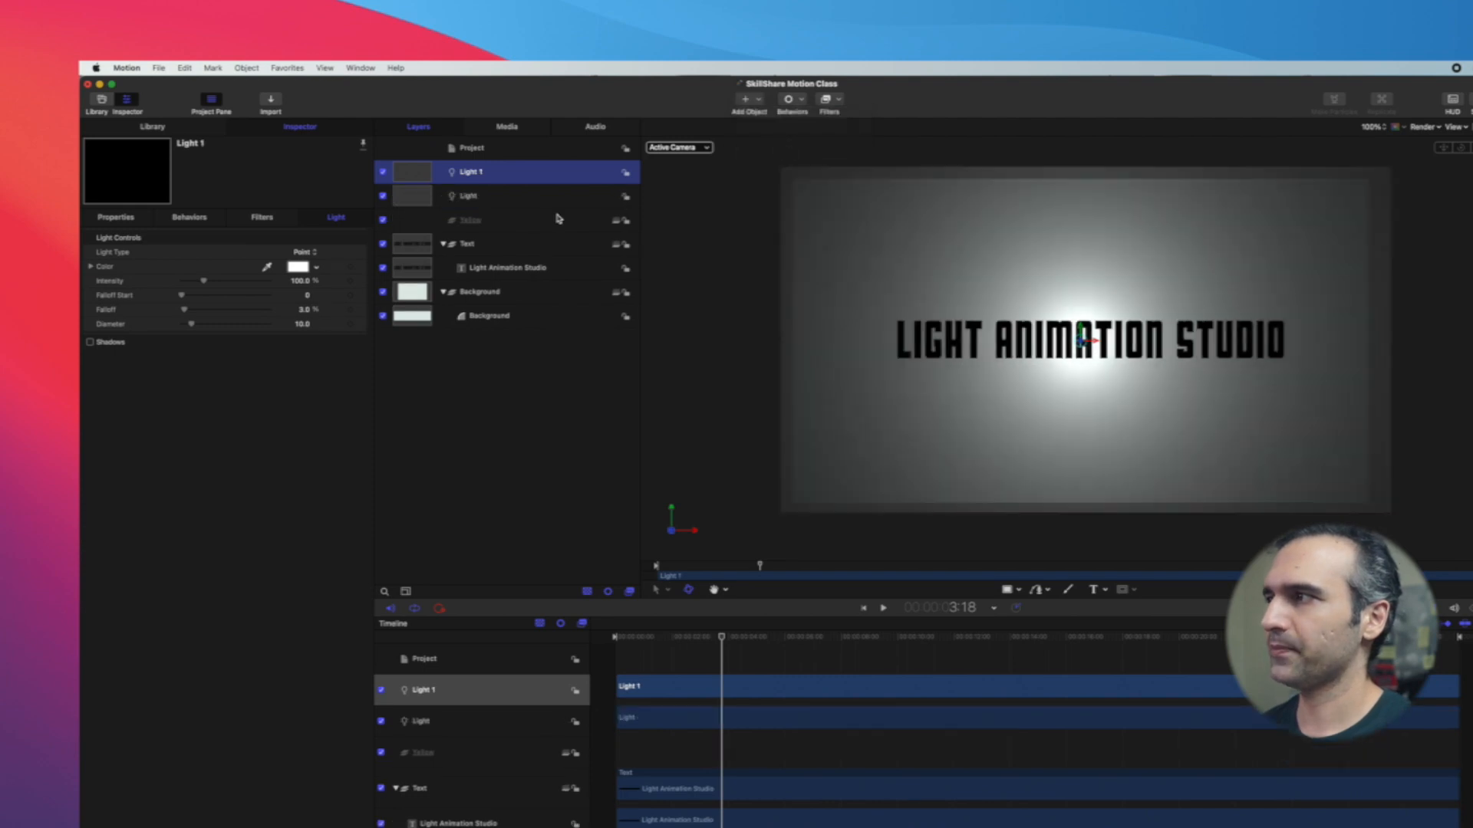
left_click(519, 197)
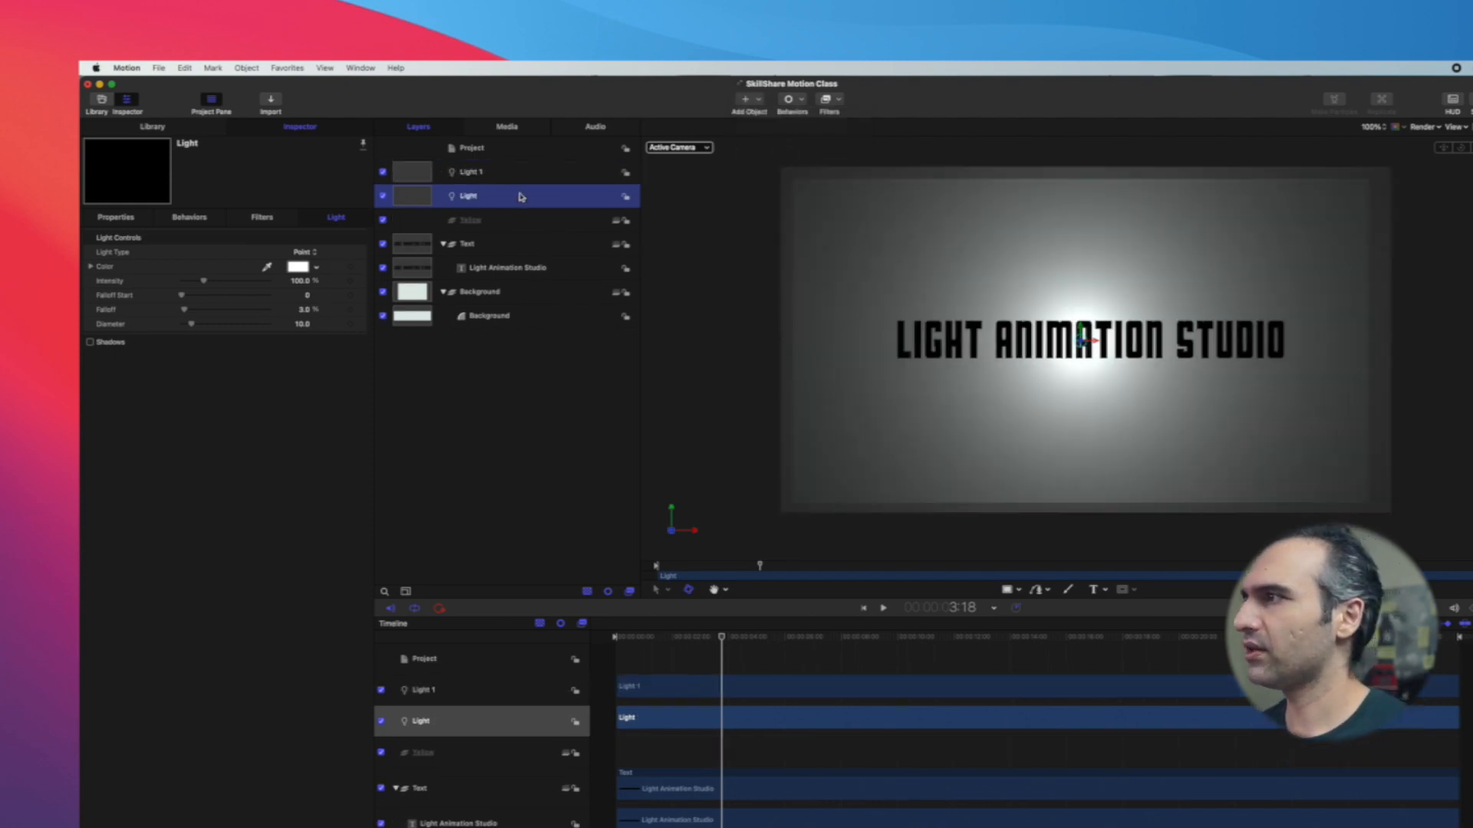
double_click(512, 173)
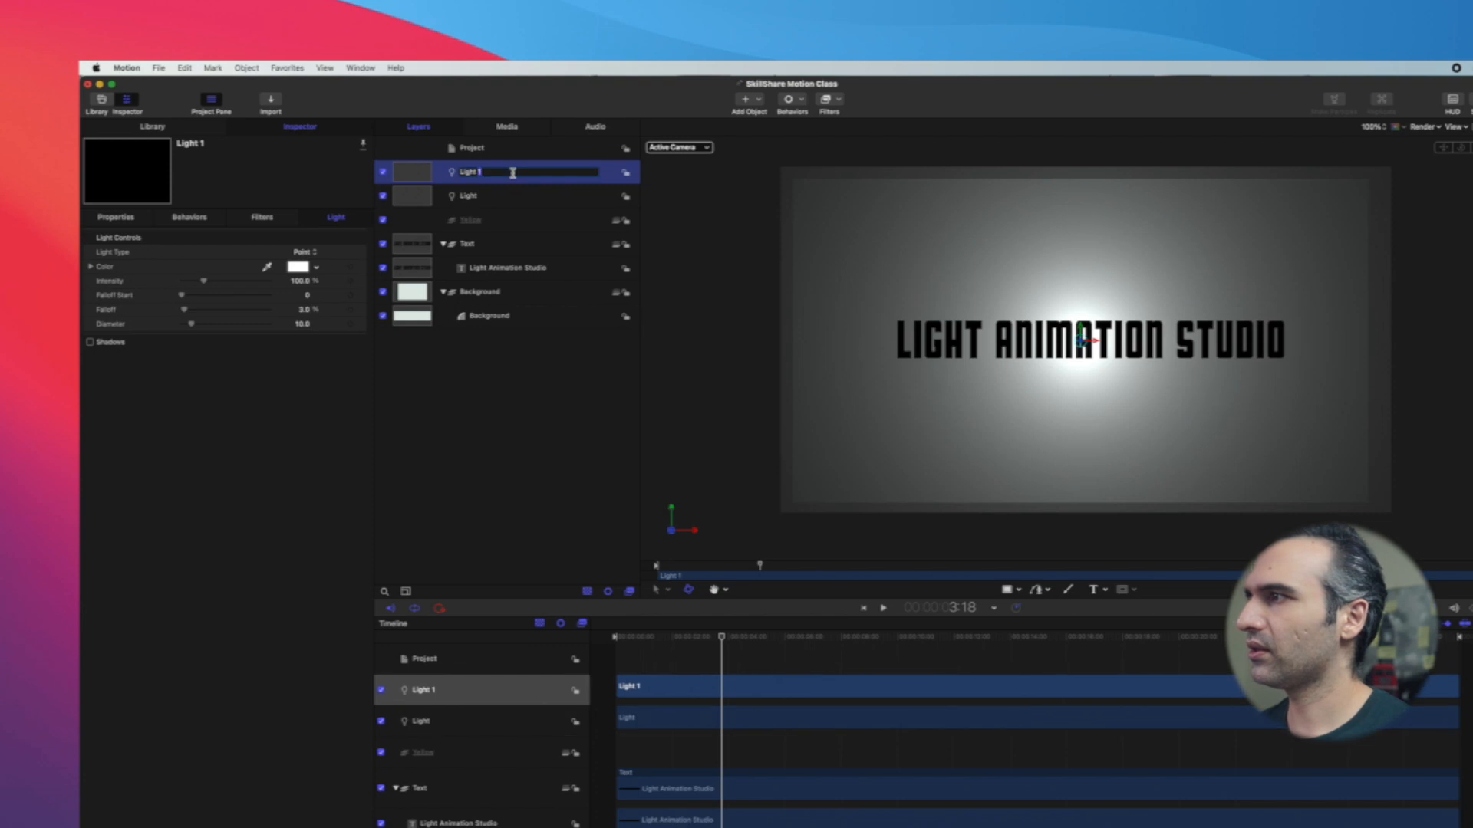
key("super+a")
type("REd")
key("Return")
Put both lights inside the Yellow group and move the REd light horizontally to just past the end of the title
left_click_drag(470, 199, 519, 201)
left_click(444, 173)
left_click(443, 171)
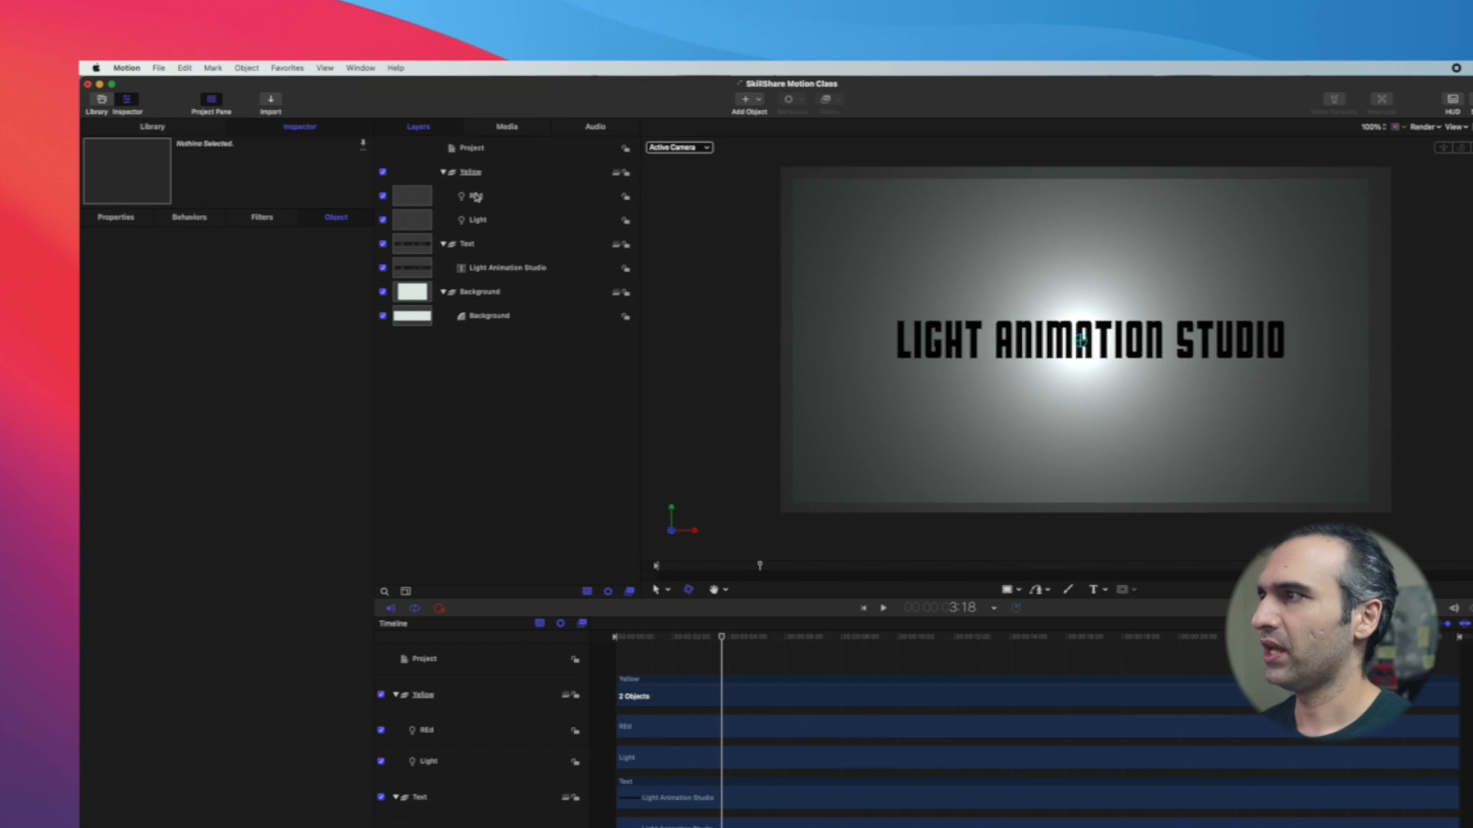
left_click(502, 198)
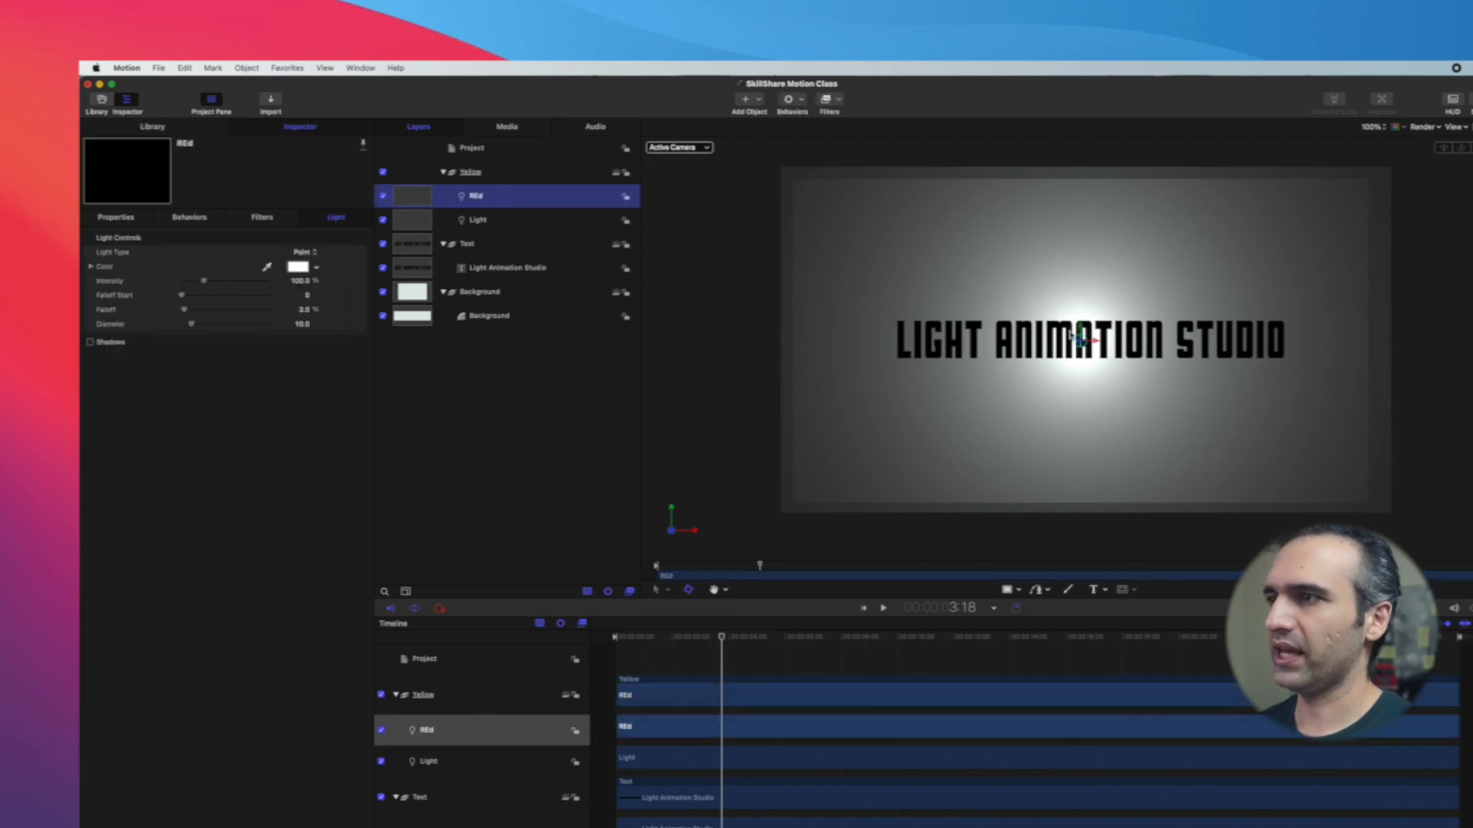
left_click_drag(1095, 345, 1304, 337)
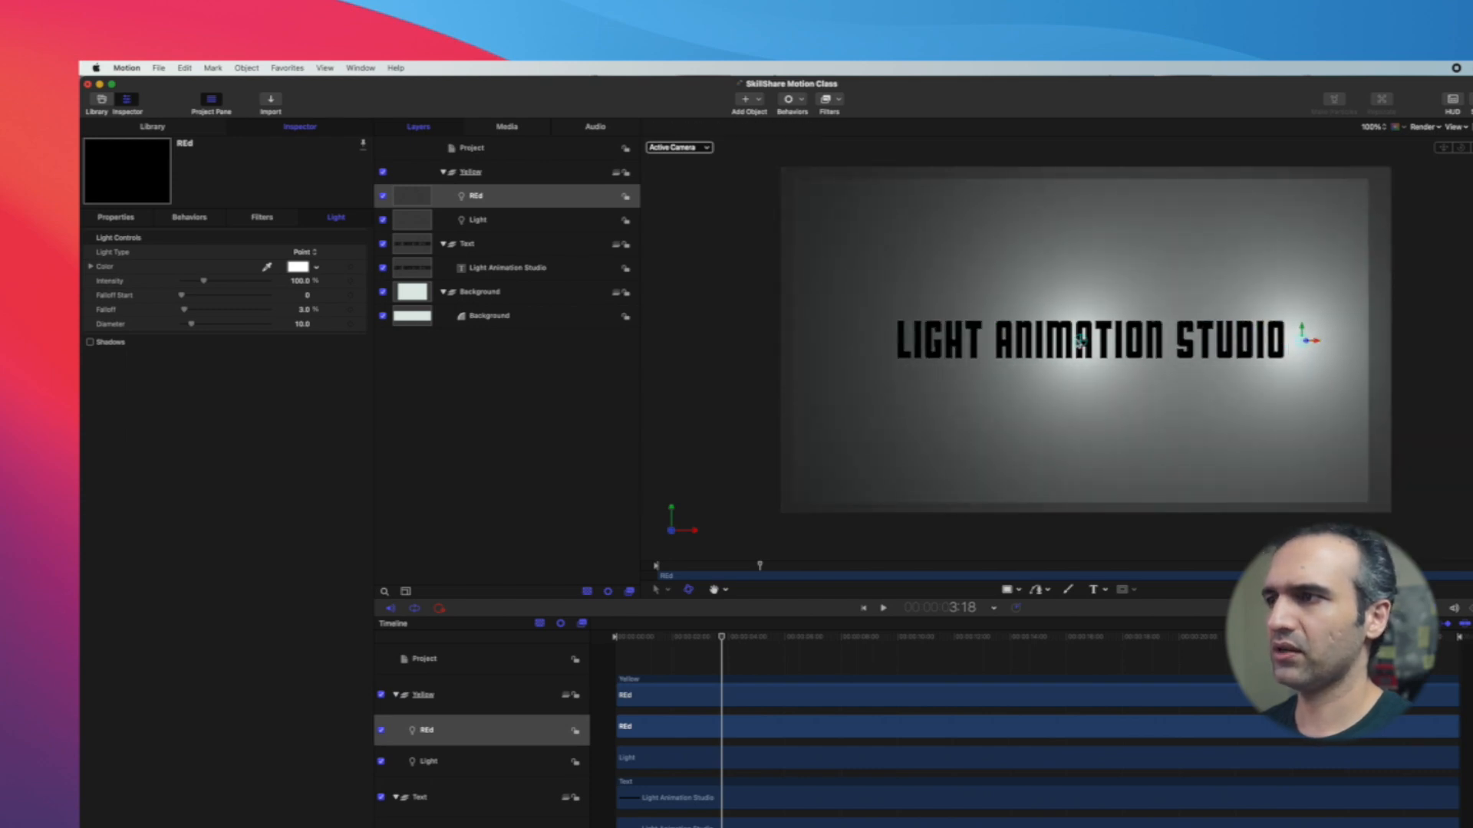
Rename the remaining light in the Yellow group as Yellow
left_click(508, 223)
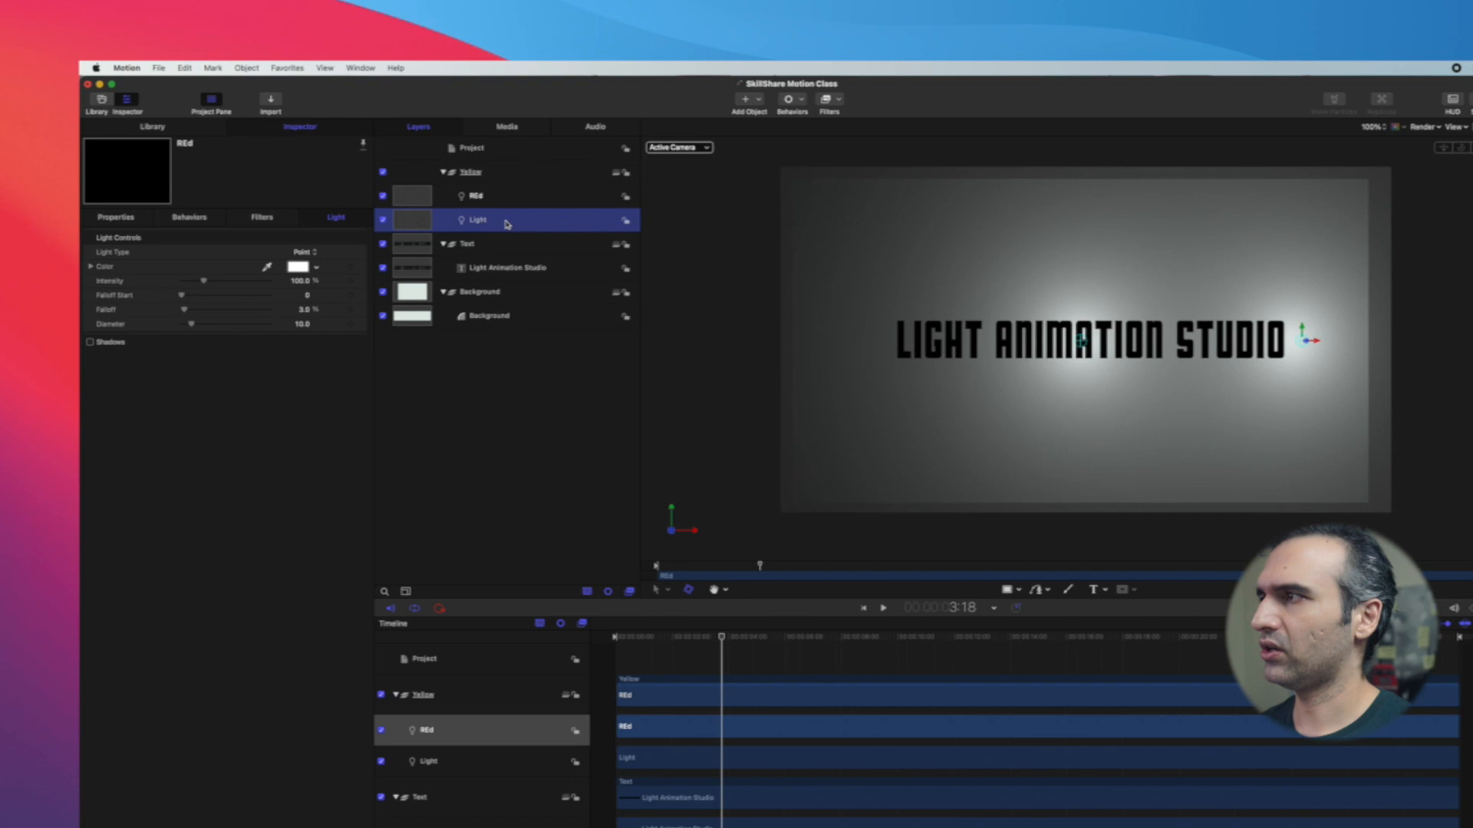
double_click(505, 223)
type("Ye")
key("Return")
key("space")
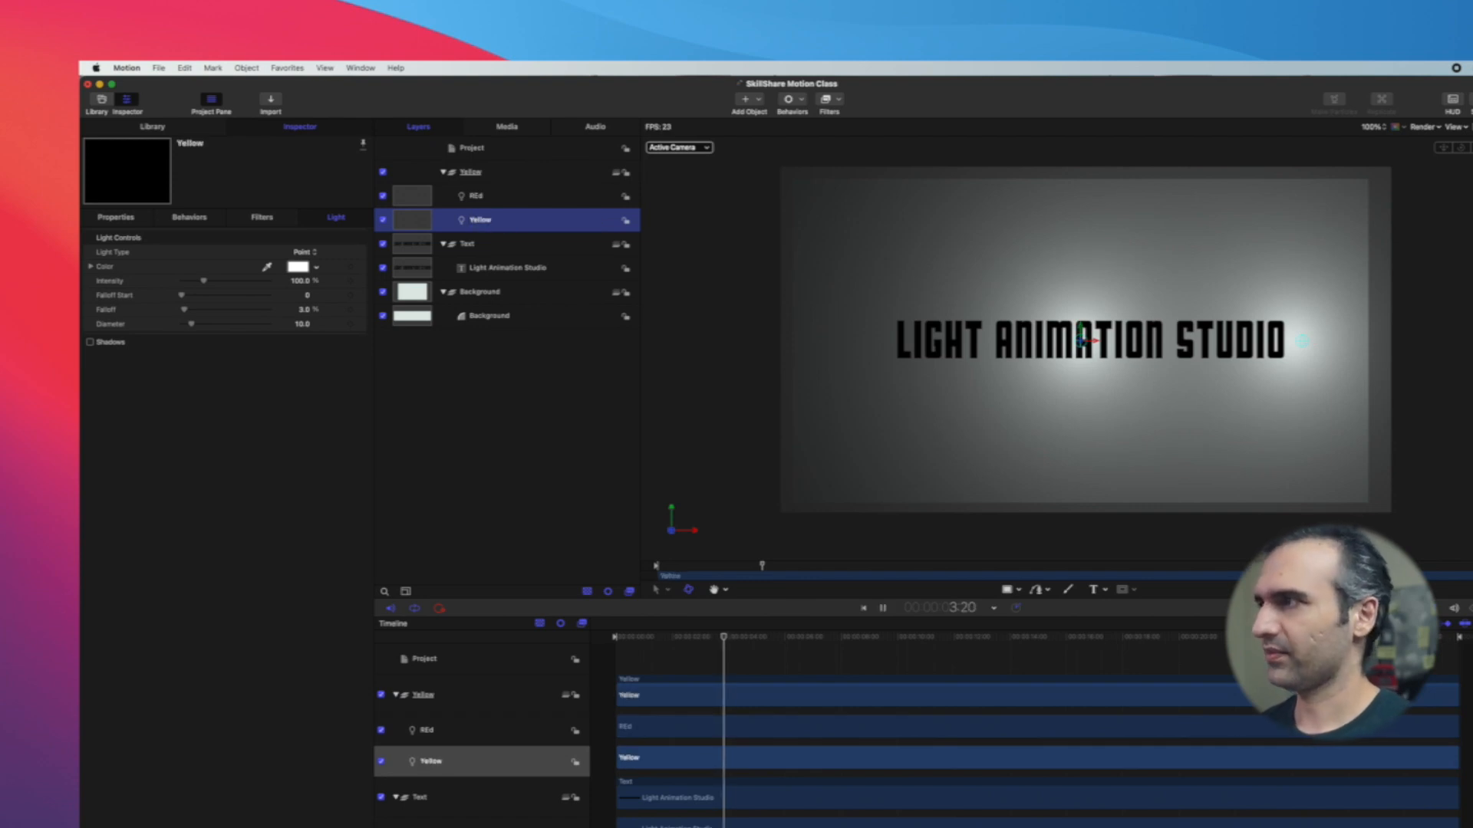
Rename the group that holds both lights as Lights and stop the playback
double_click(516, 177)
type("Lights")
key("Return")
key("space")
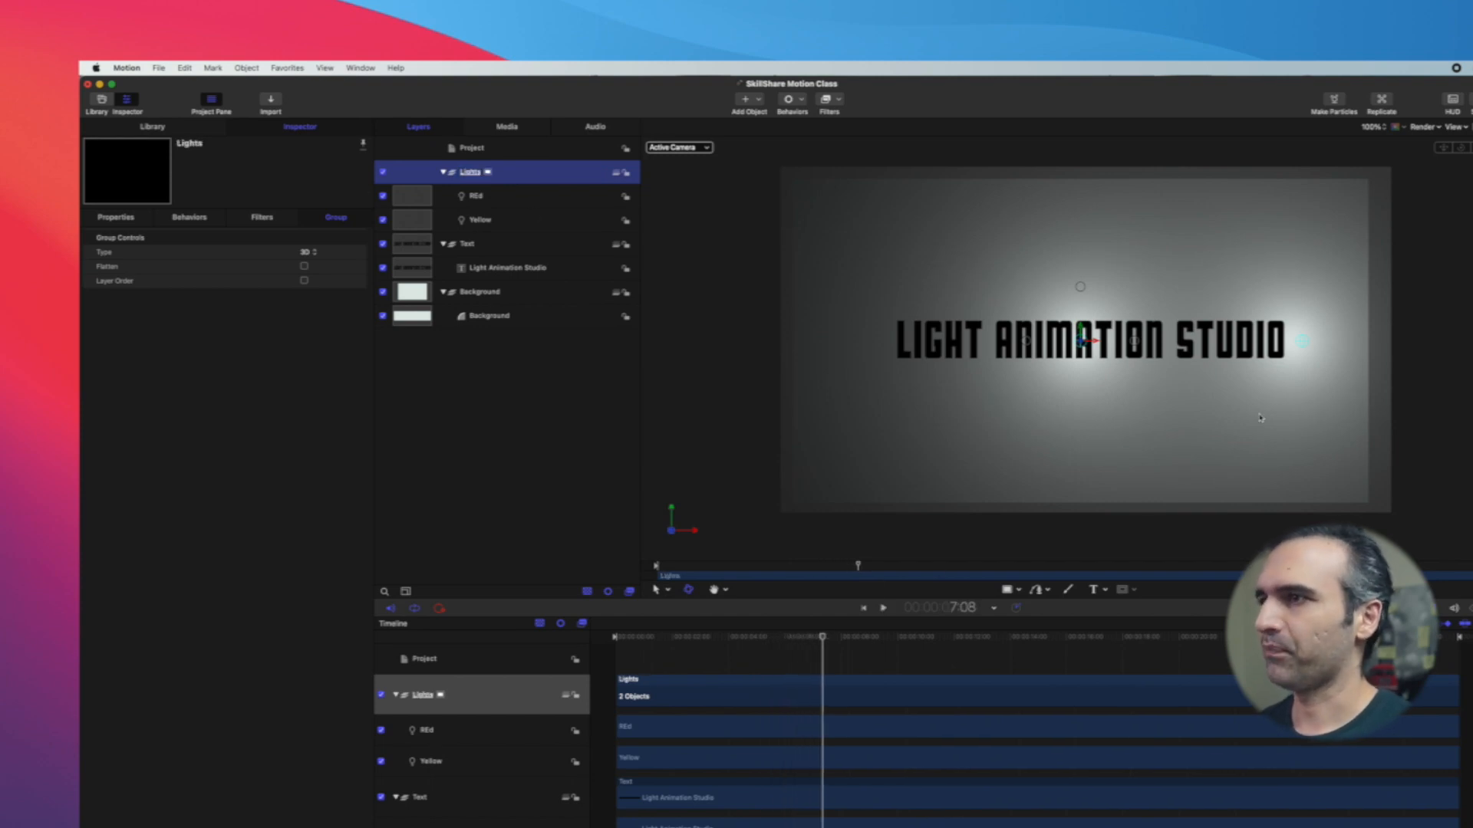
Move the Yellow light horizontally to just before the start of the title, at about X -740 px
left_click(500, 222)
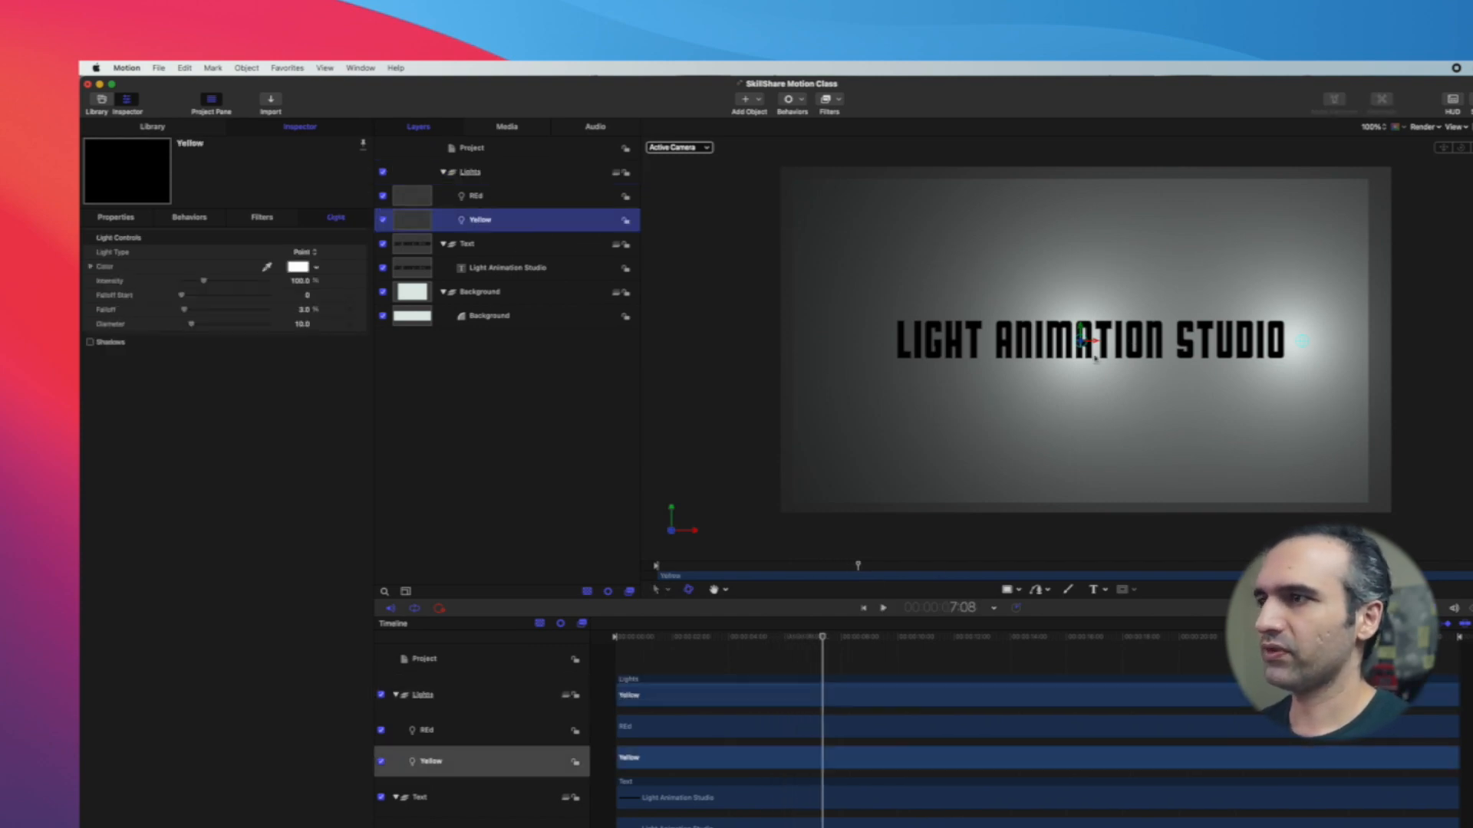
left_click_drag(1098, 347, 882, 343)
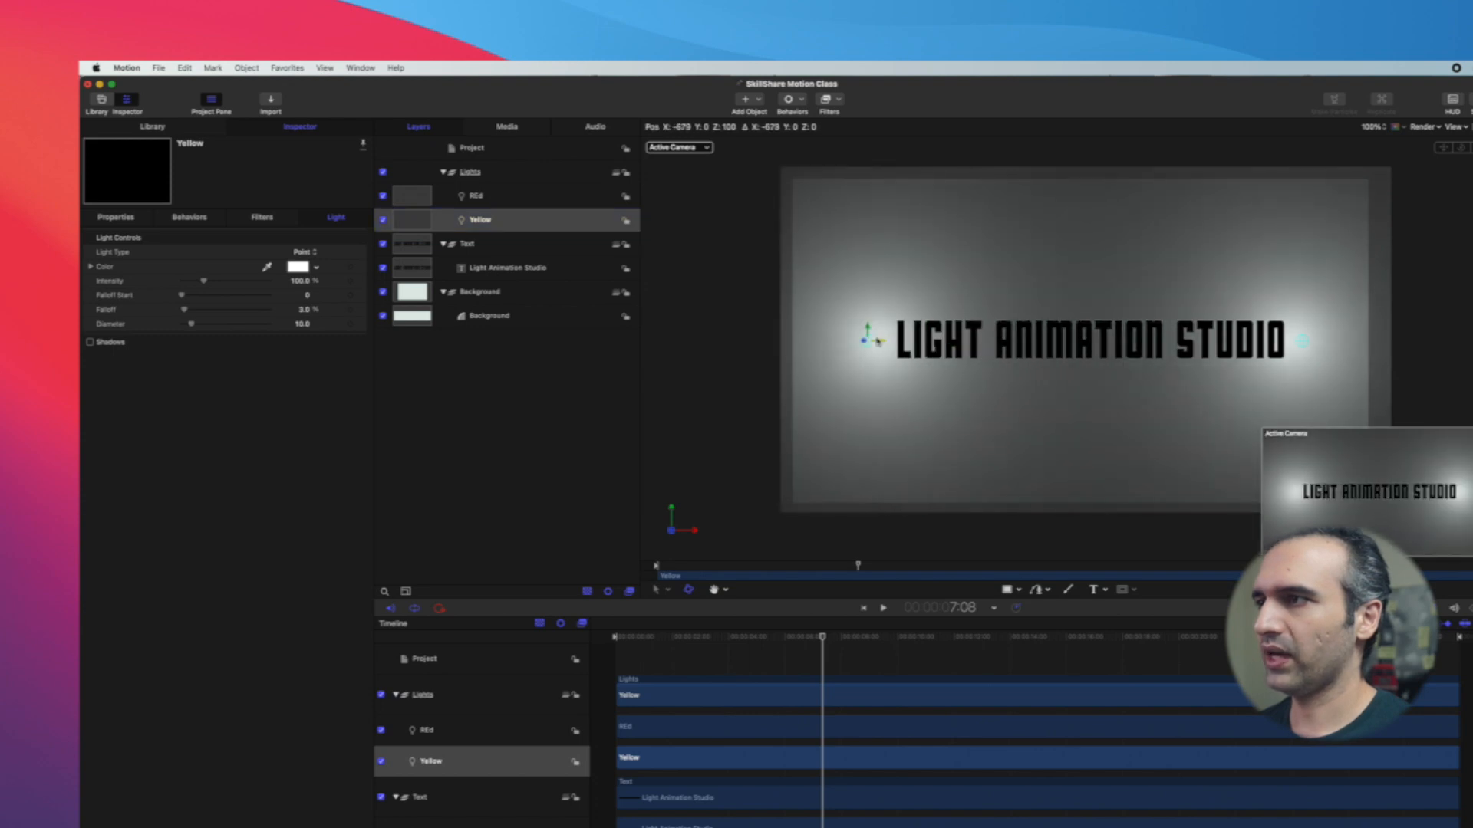
left_click(1303, 343)
left_click(856, 346)
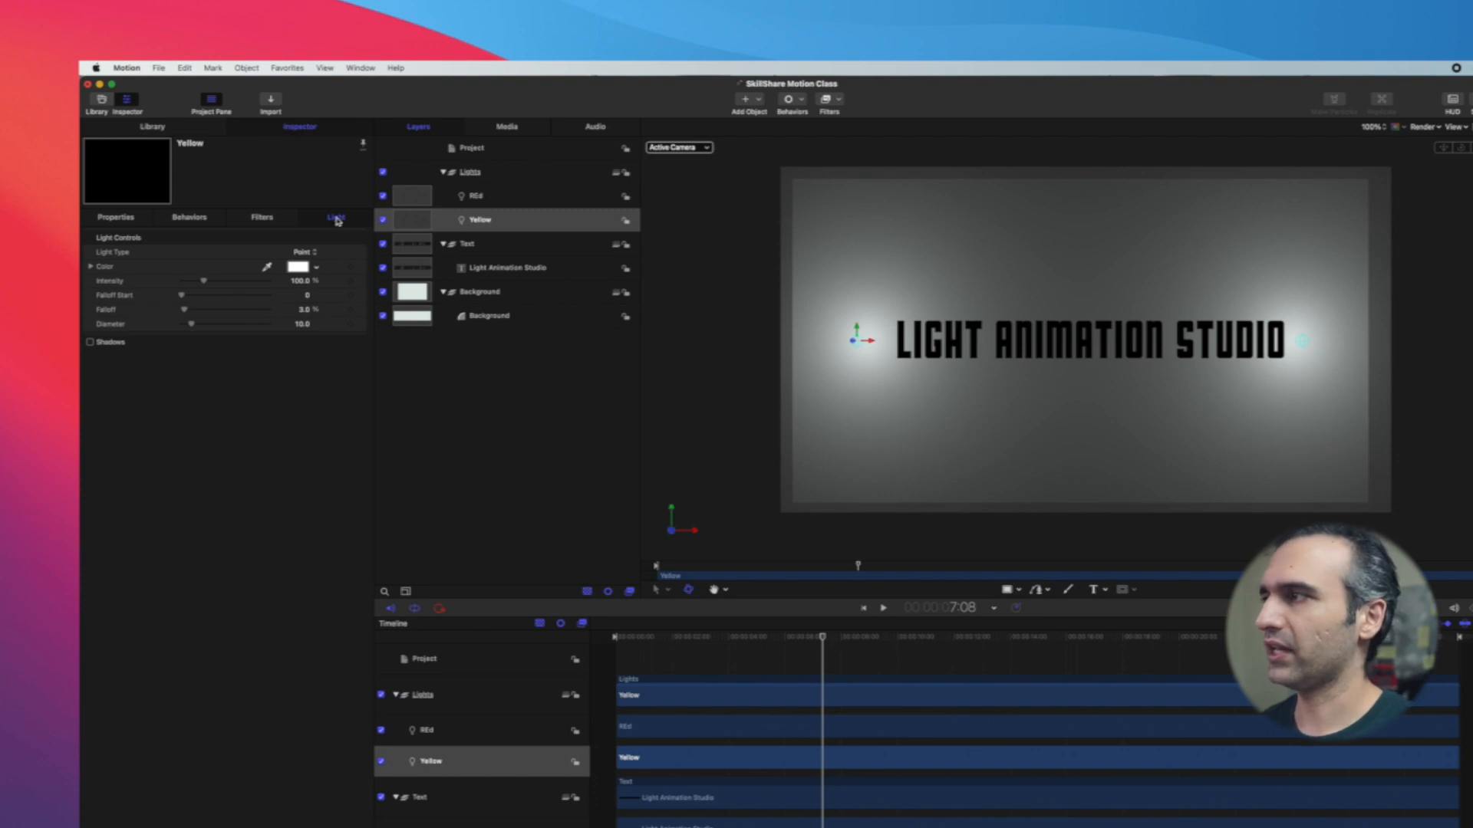
left_click(115, 218)
left_click_drag(878, 349, 860, 347)
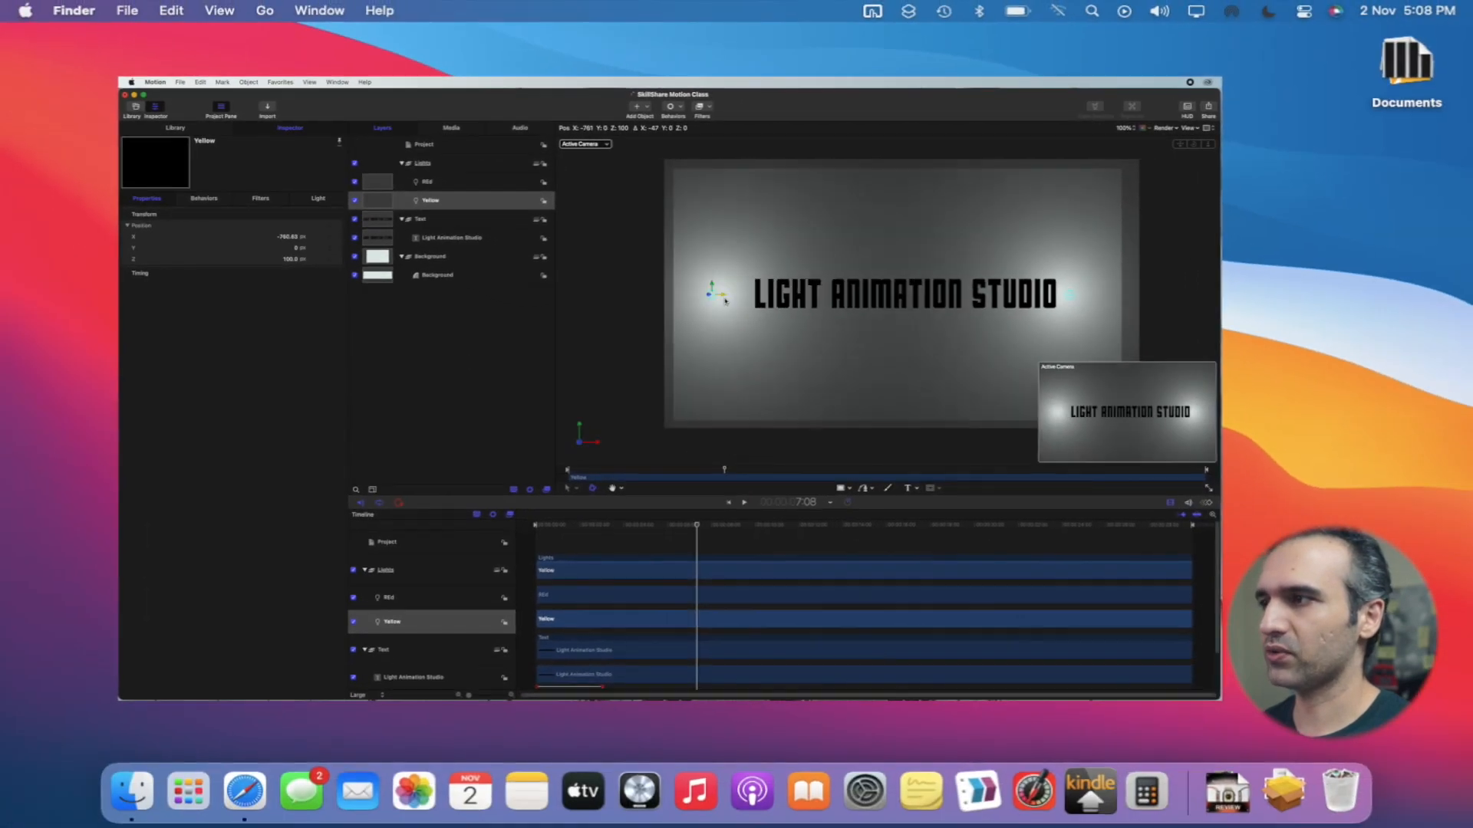
left_click_drag(724, 301, 731, 301)
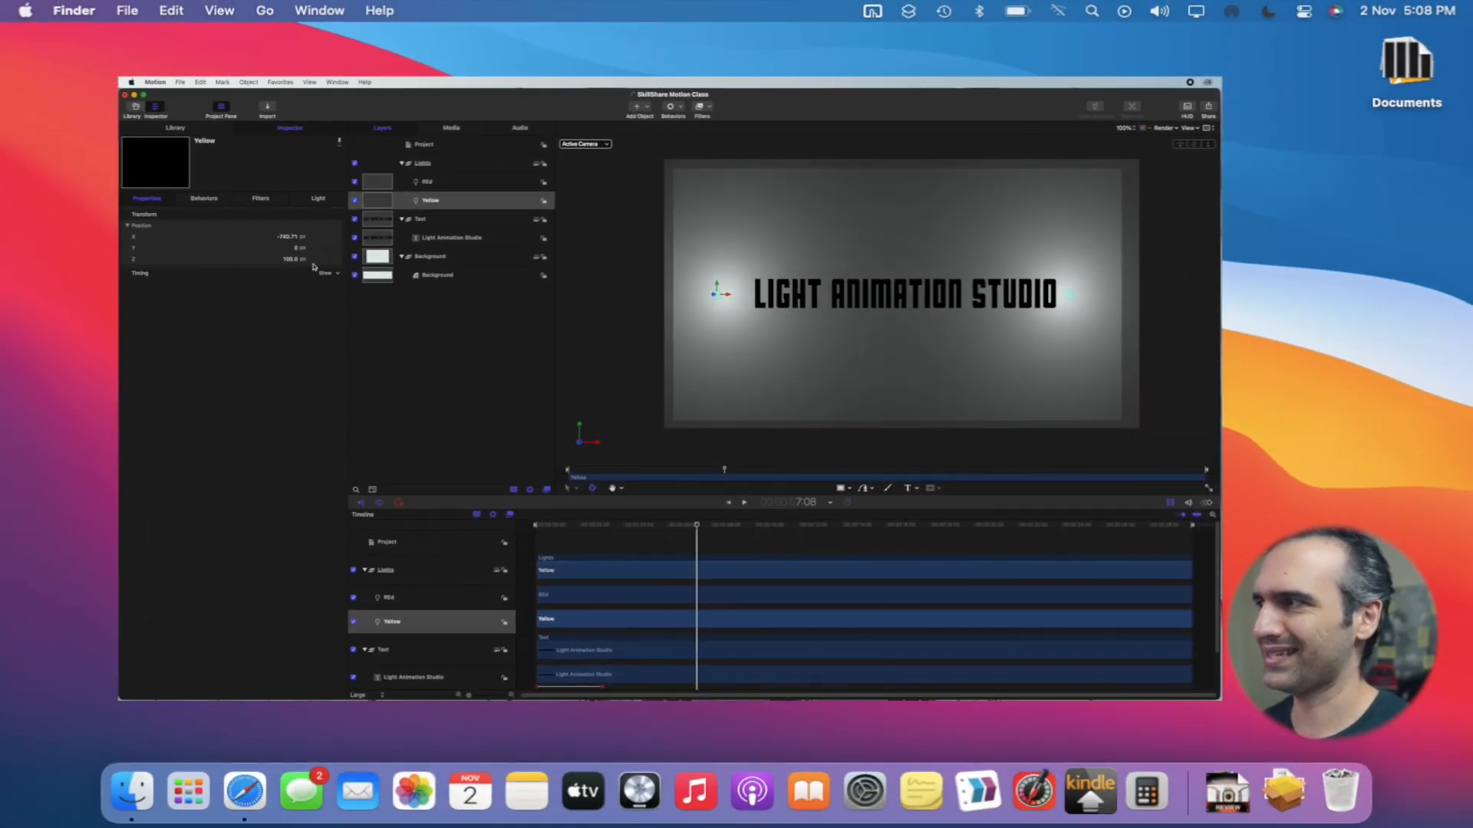
Set the Yellow light's color to bright yellow and change its light type to Spot
left_click(321, 200)
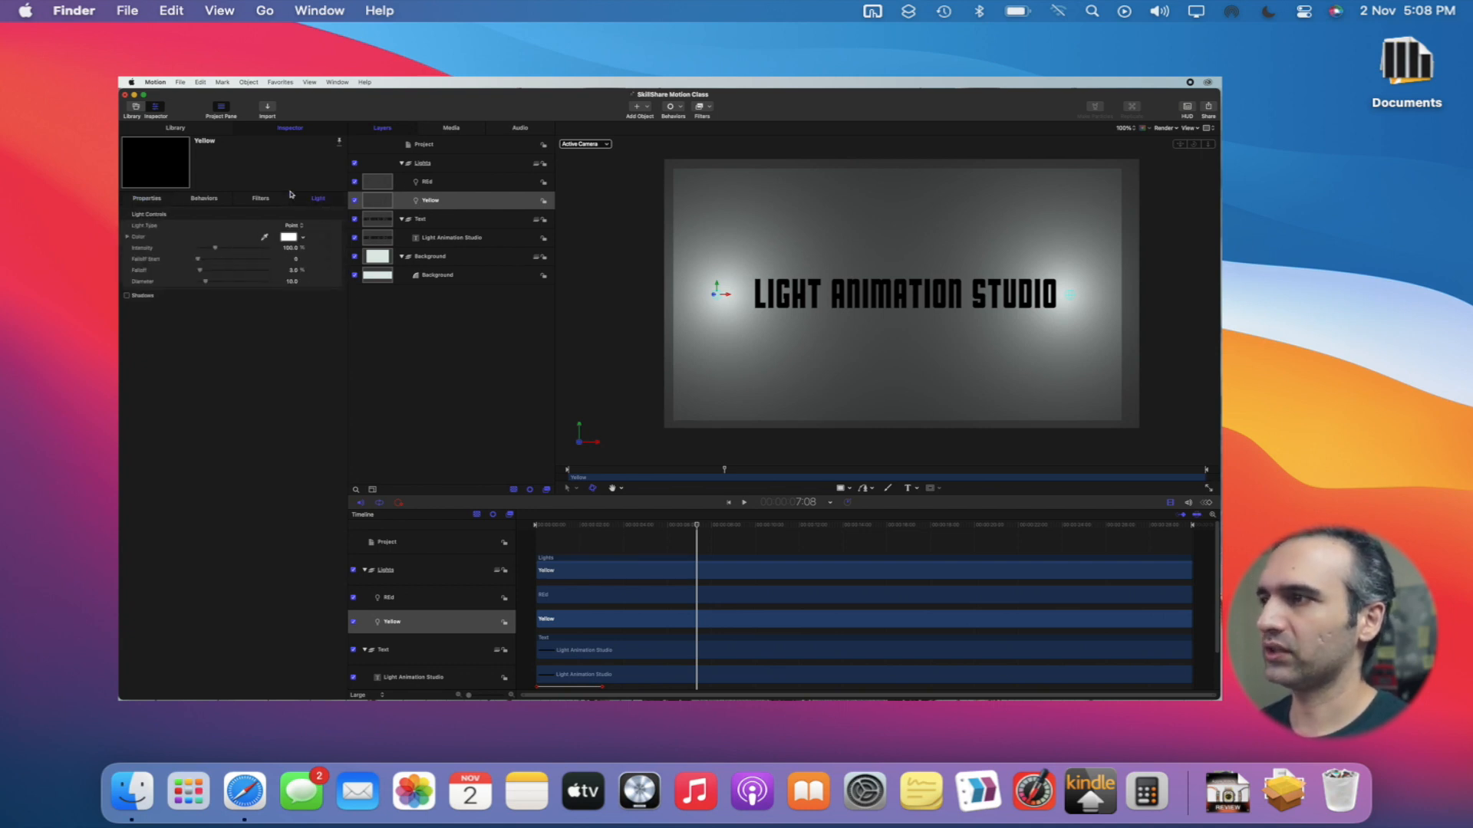
left_click(289, 237)
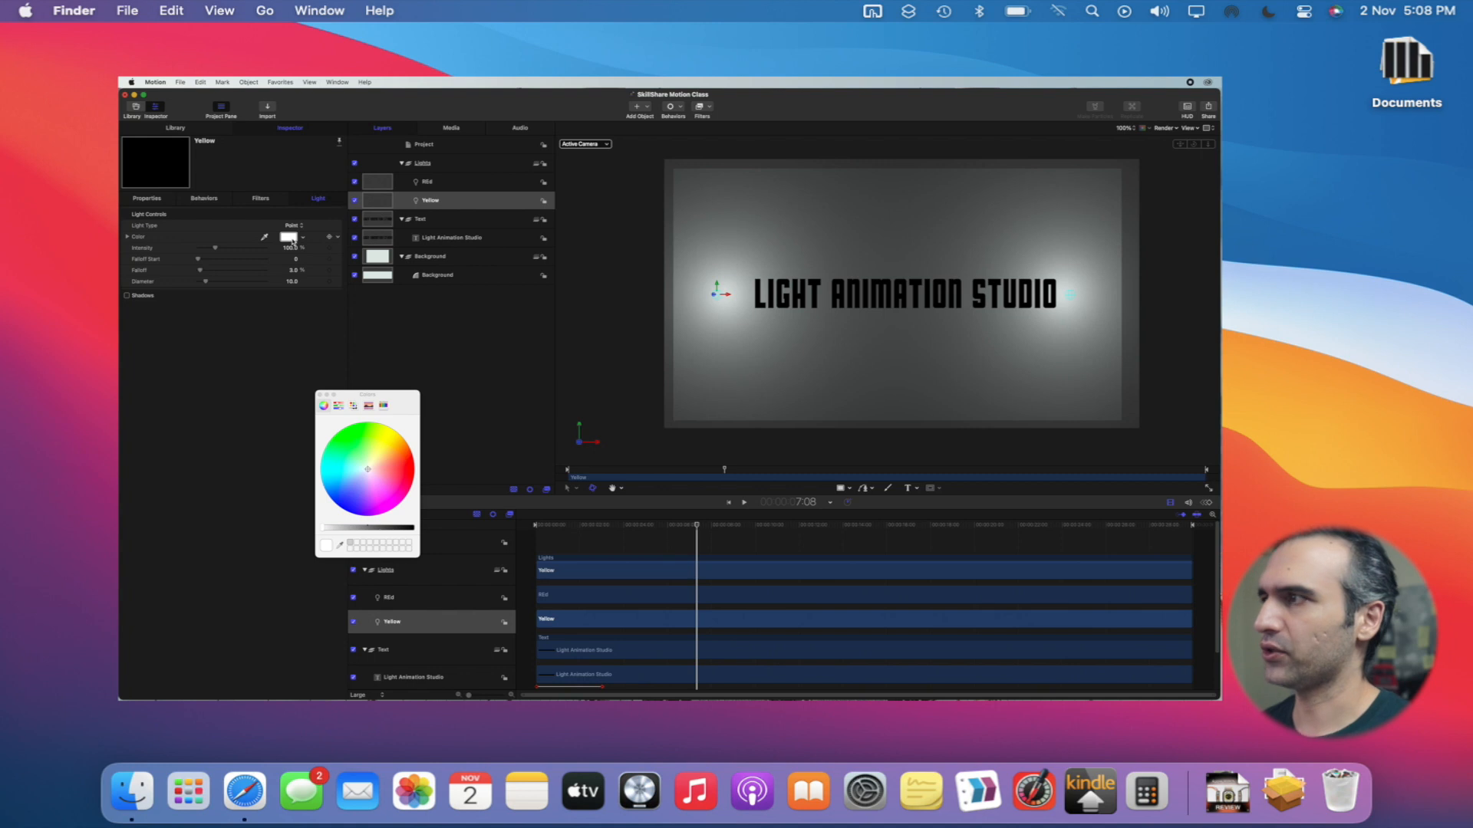
left_click_drag(373, 462, 381, 448)
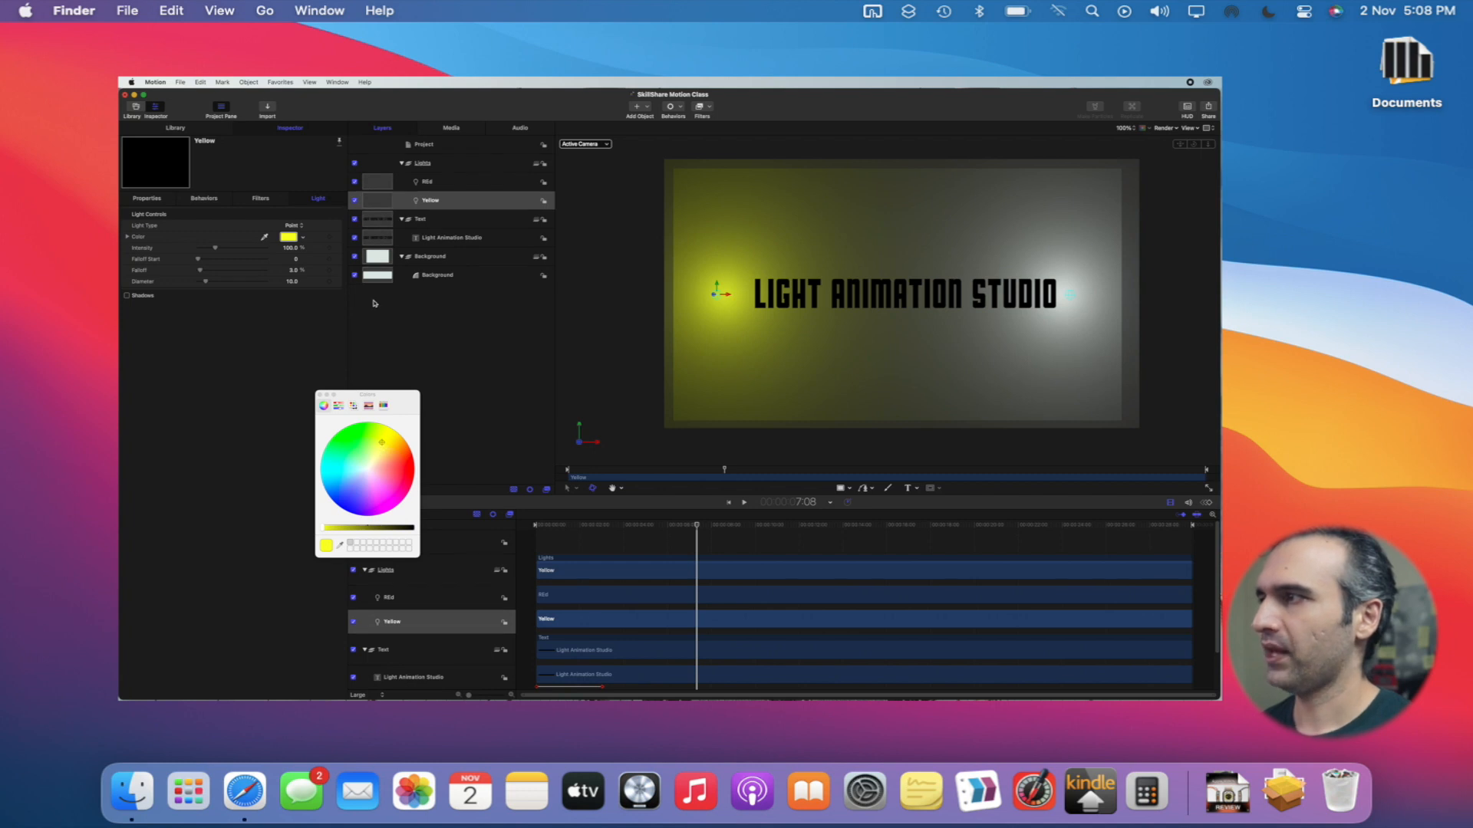
left_click(304, 226)
left_click(300, 238)
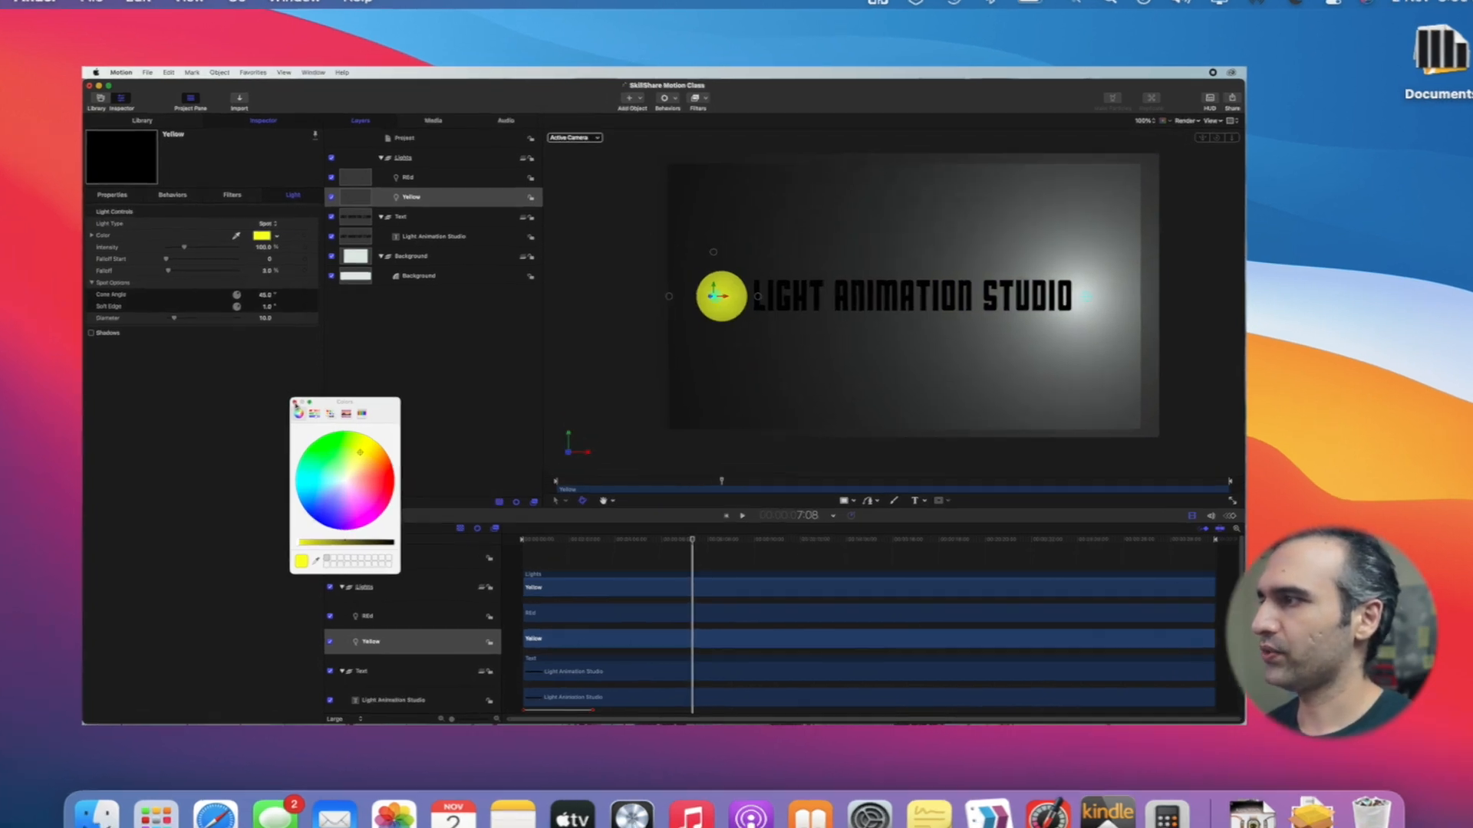
left_click(320, 396)
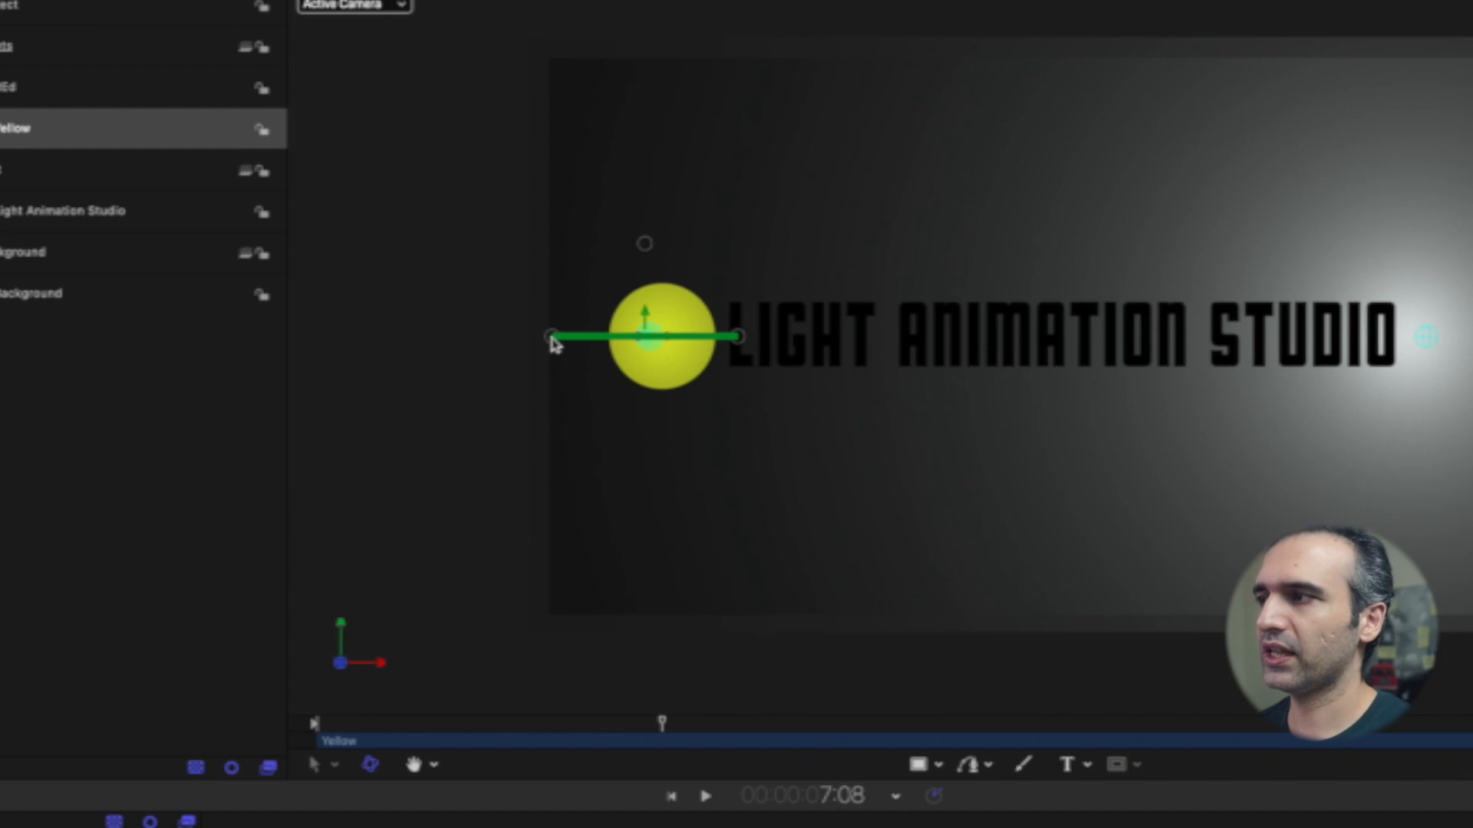
Rotate the Yellow spotlight about its vertical axis to shine across the title, fine-tune its position, and select the REd light
left_click_drag(556, 344, 520, 337)
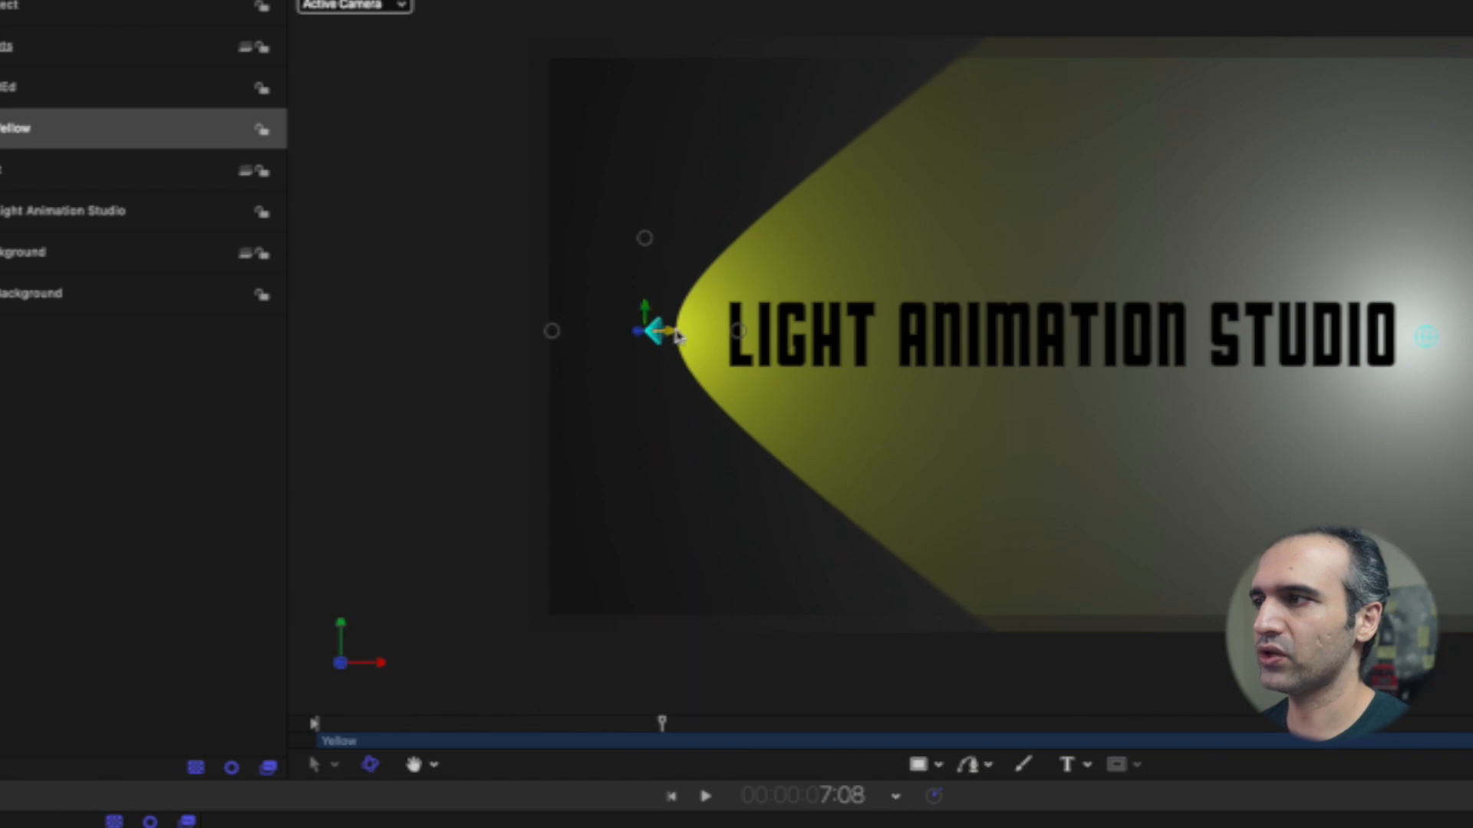
left_click_drag(671, 335, 641, 324)
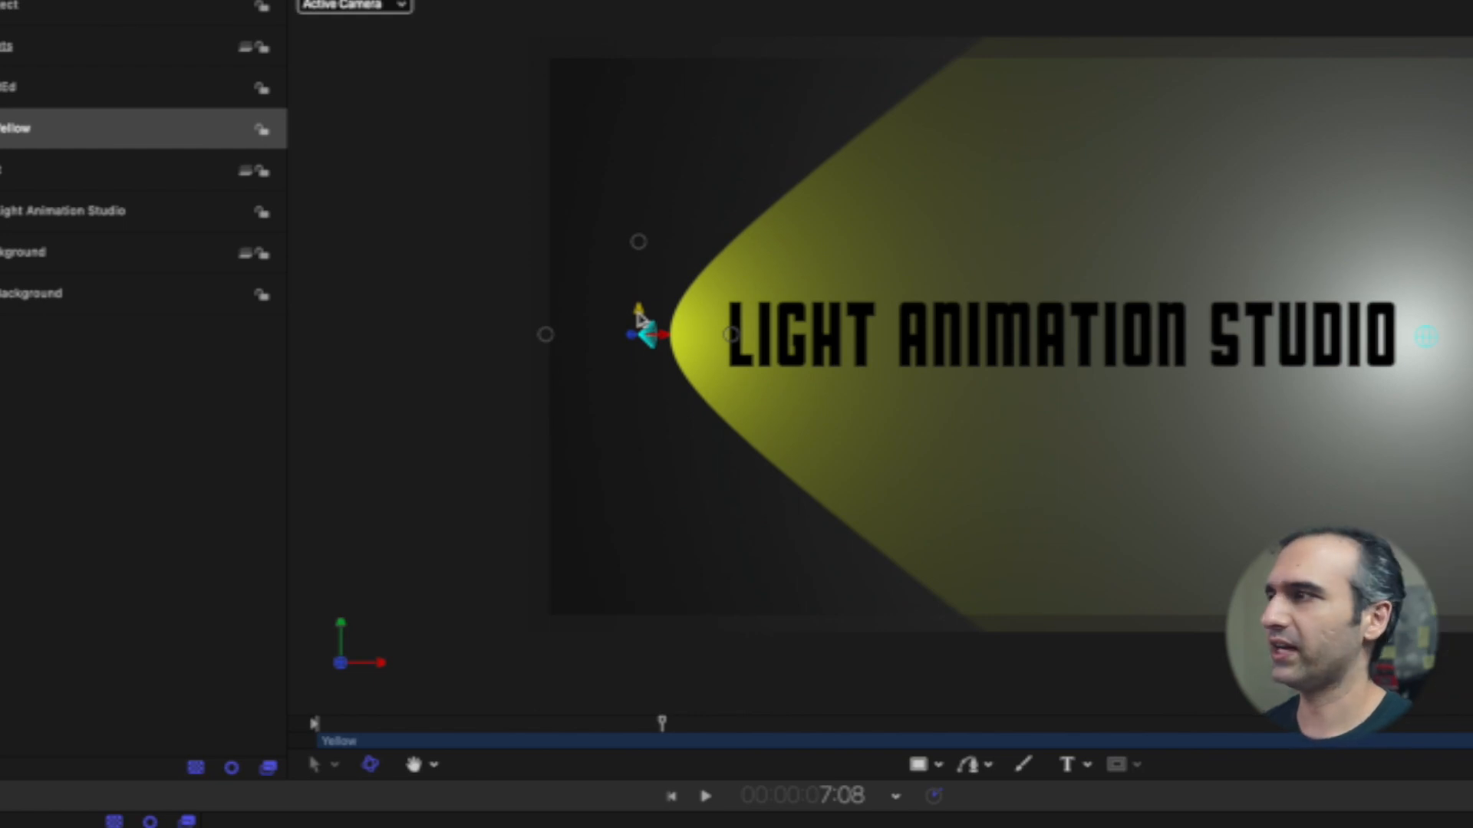
left_click(58, 87)
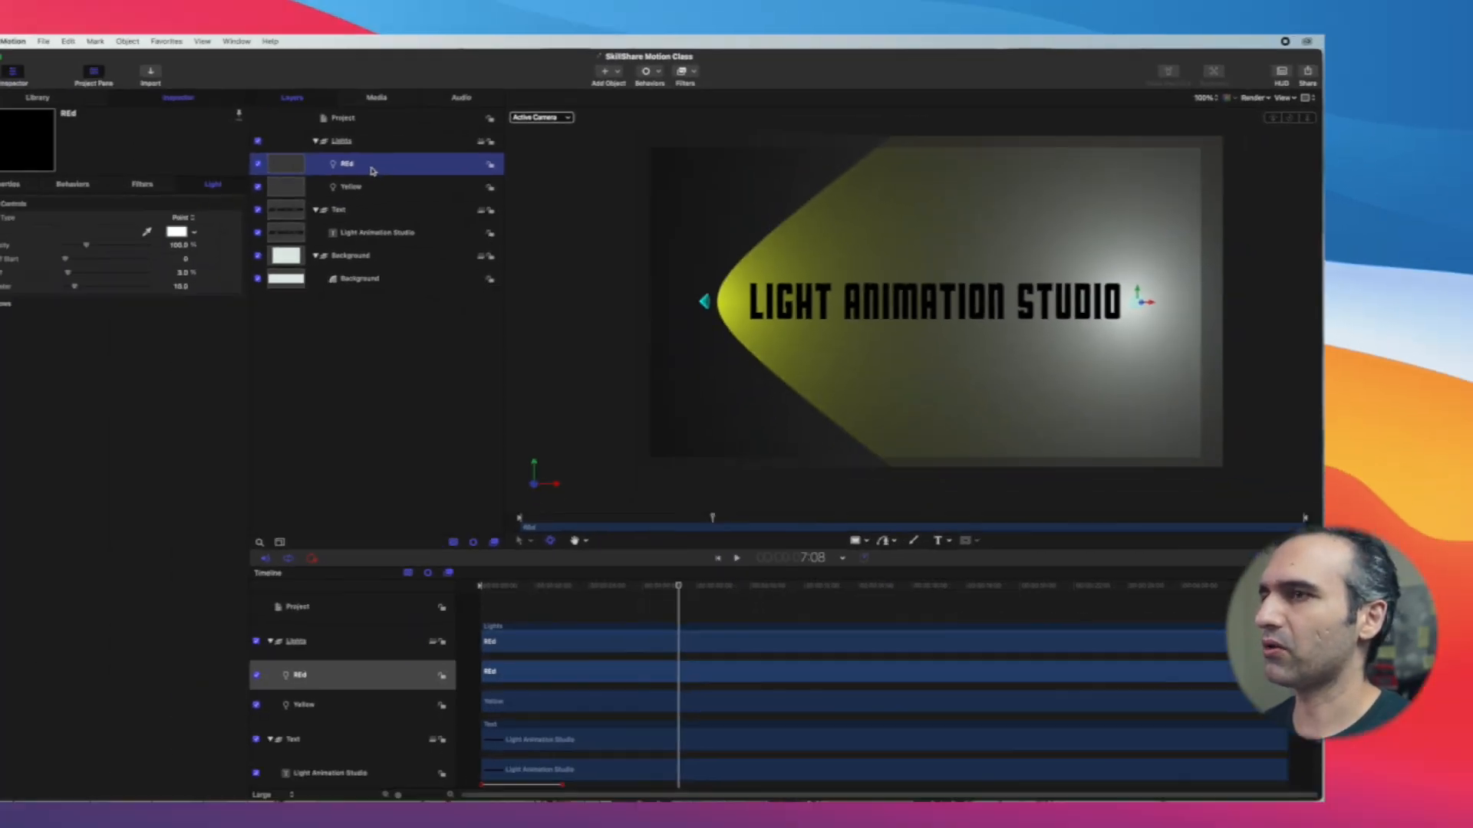
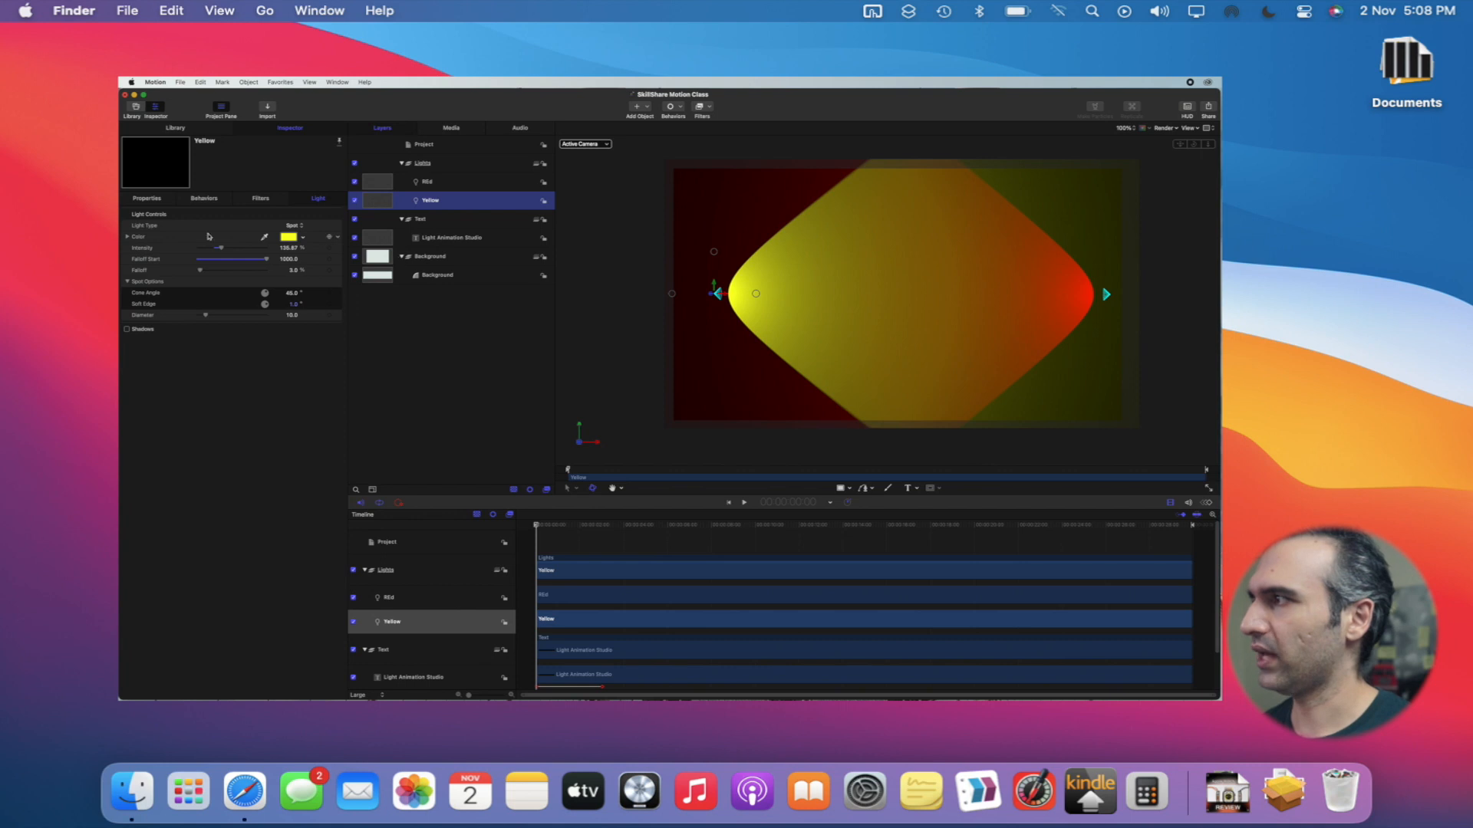
Set the Yellow light's intensity to 0% at the start of the timeline and keyframe it
left_click(142, 201)
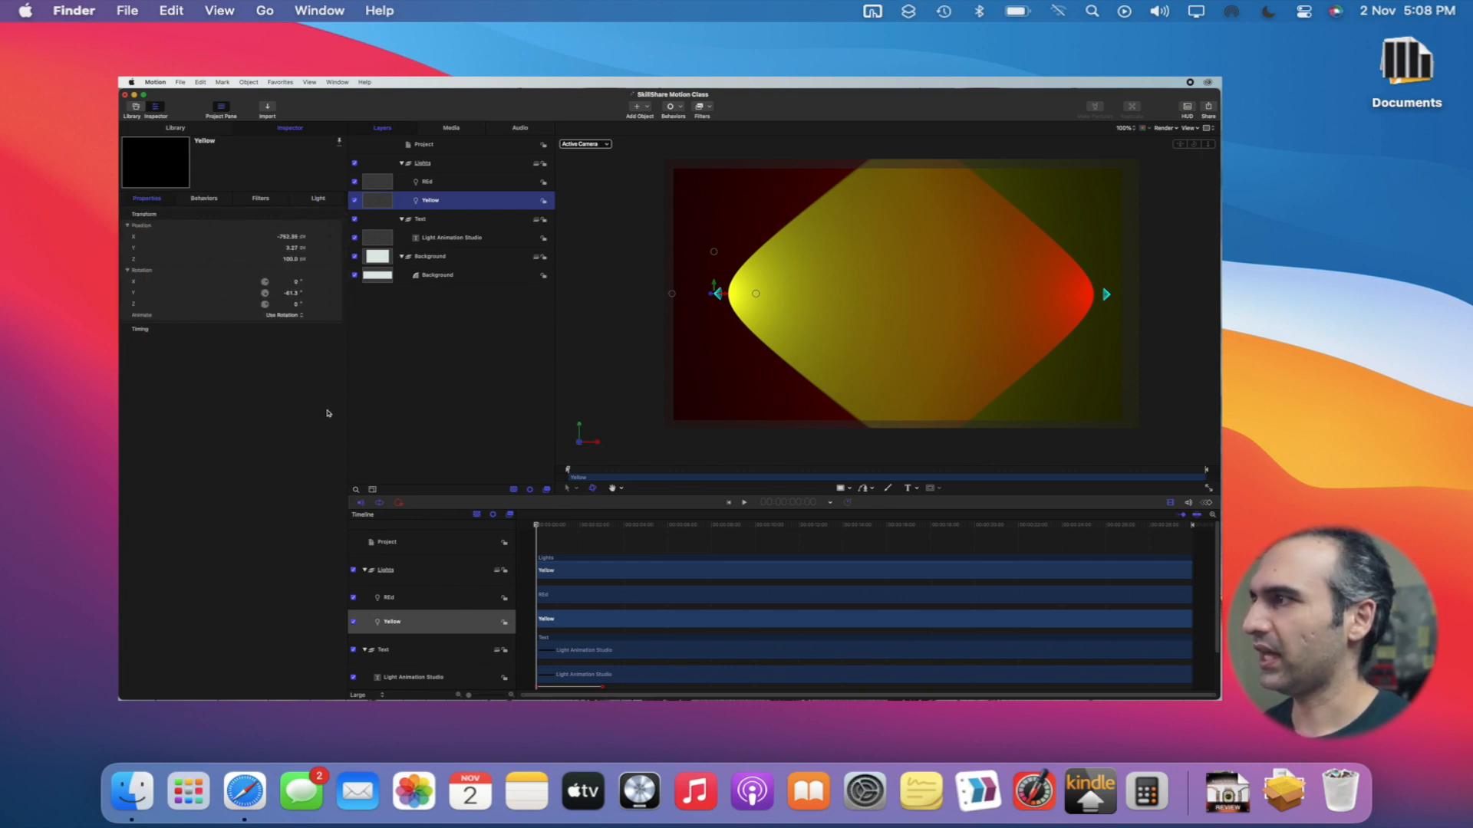
left_click(319, 199)
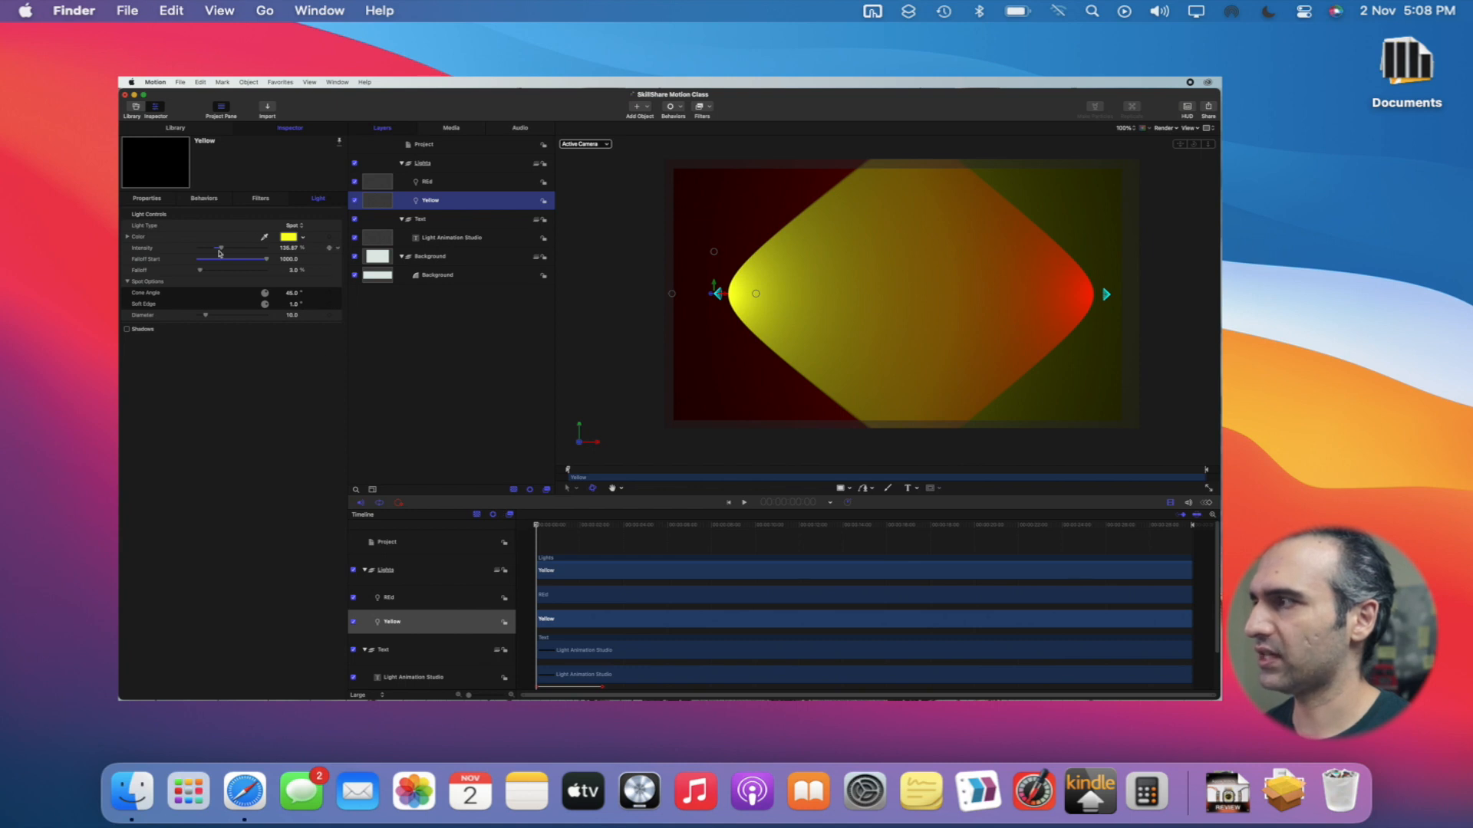
left_click_drag(221, 250, 192, 251)
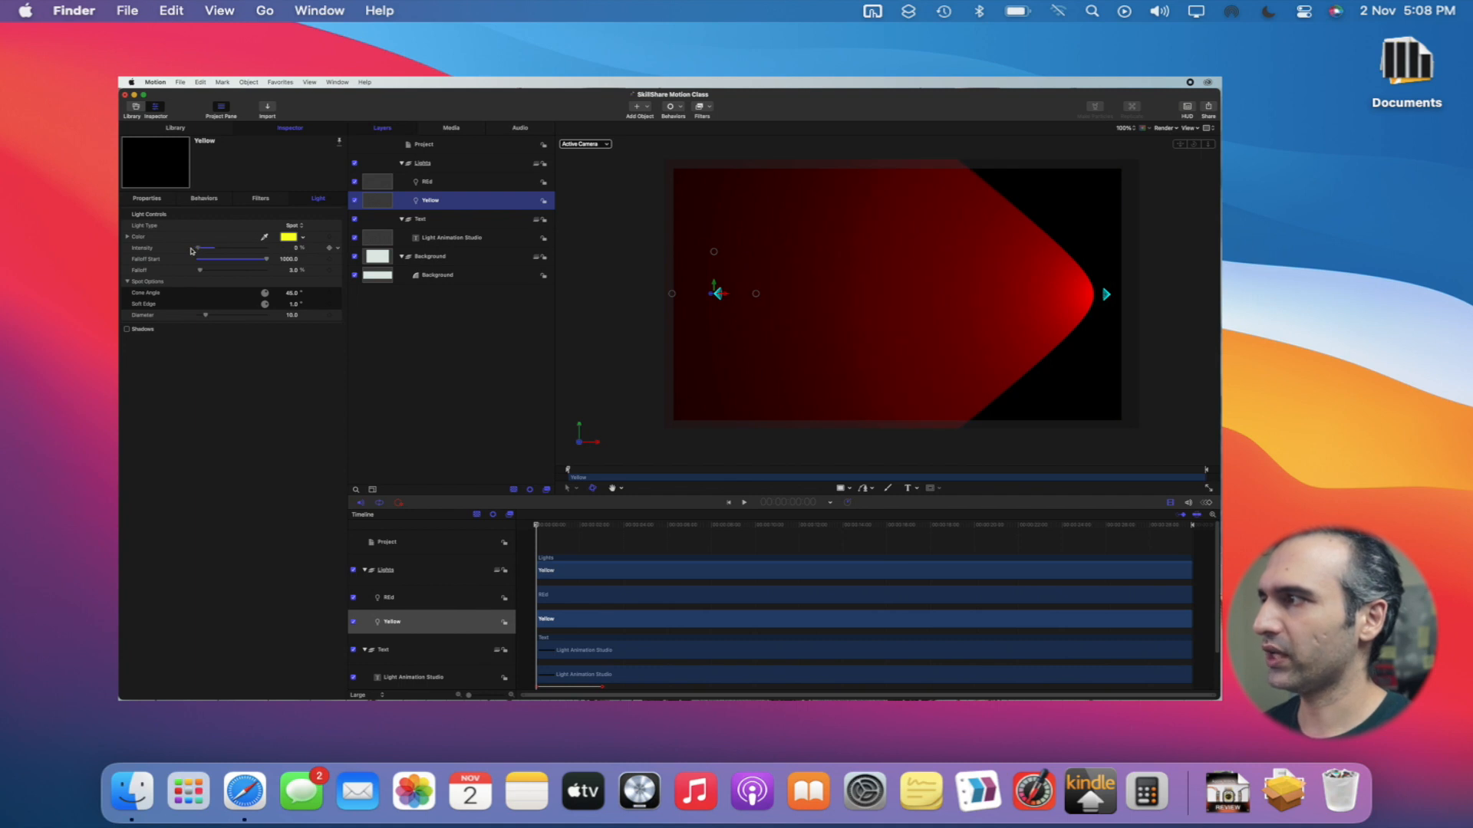
left_click(329, 248)
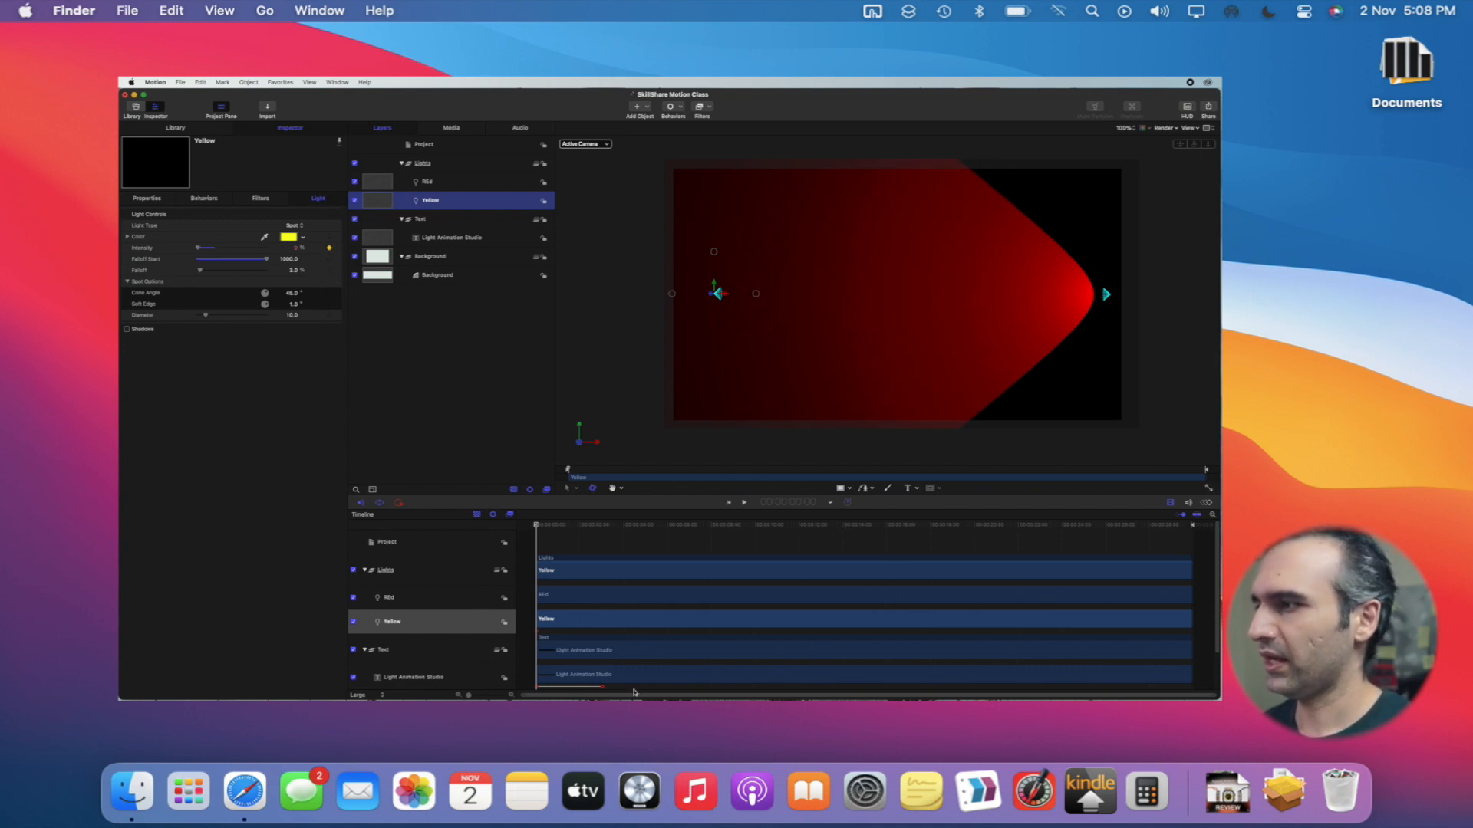
Set the Yellow light's intensity to 100% at 3:01 and preview its fade-in from the start
left_click_drag(539, 530, 605, 535)
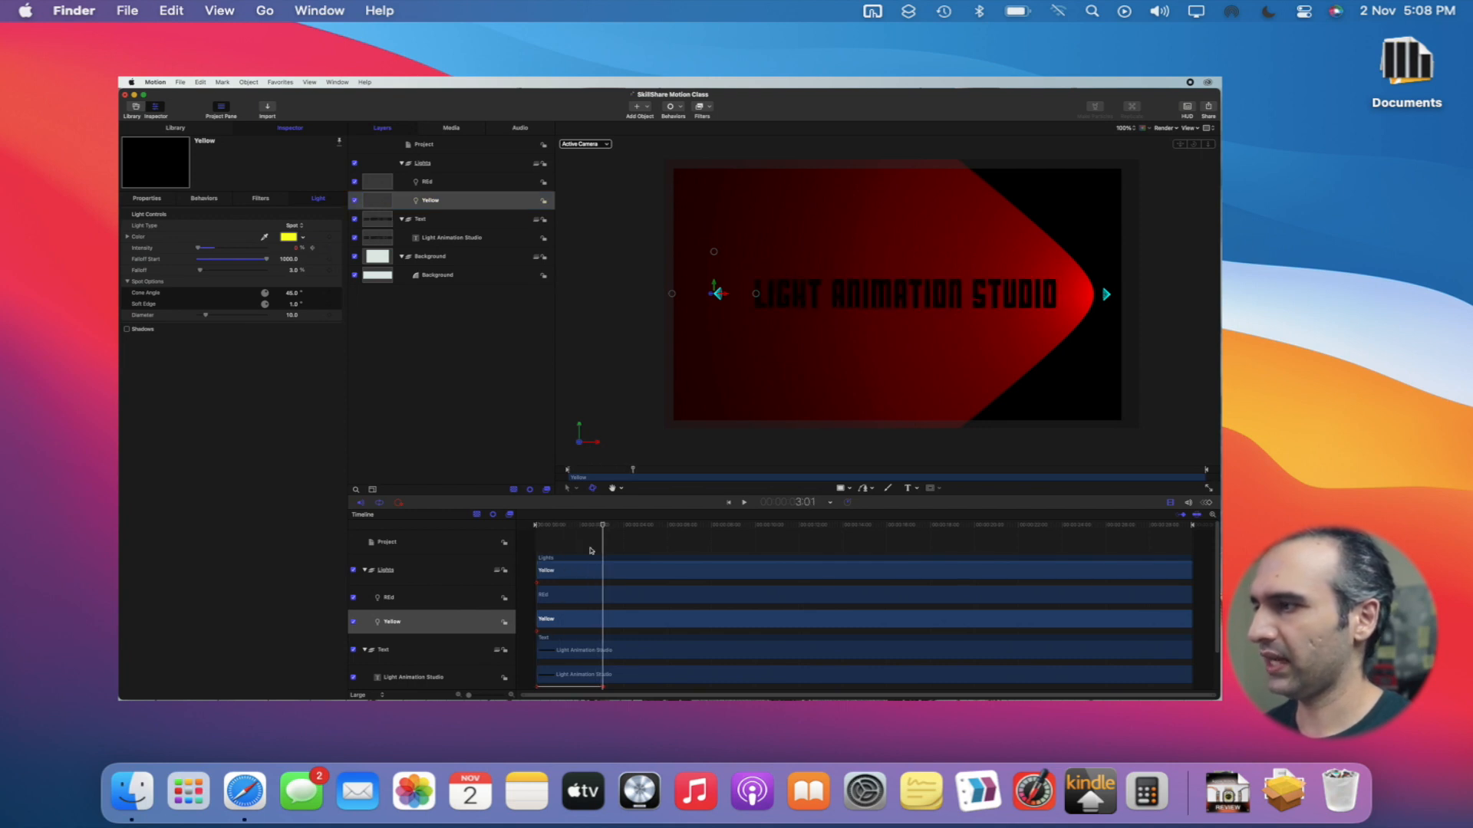
left_click_drag(198, 250, 216, 251)
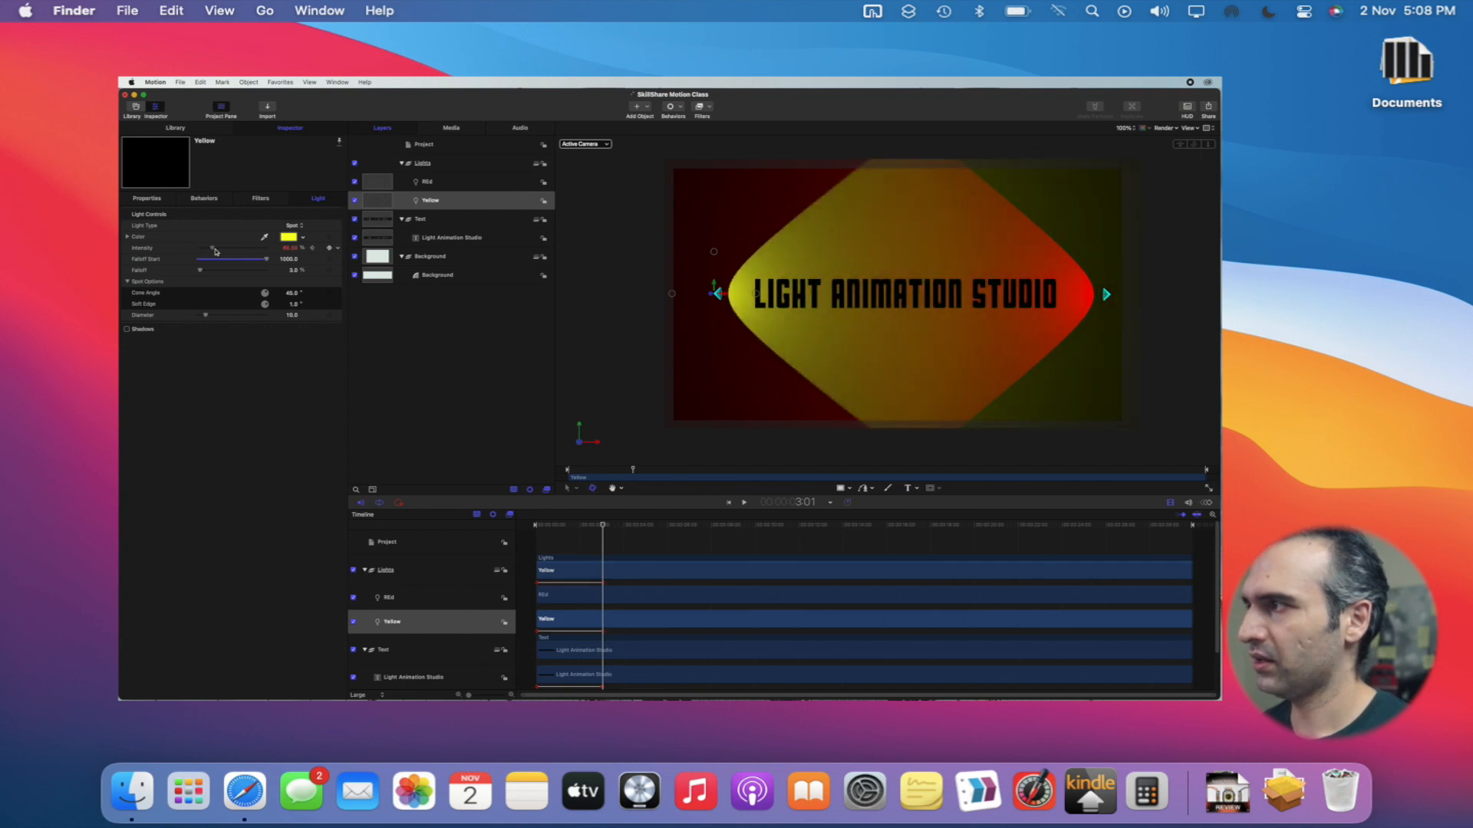
left_click(292, 249)
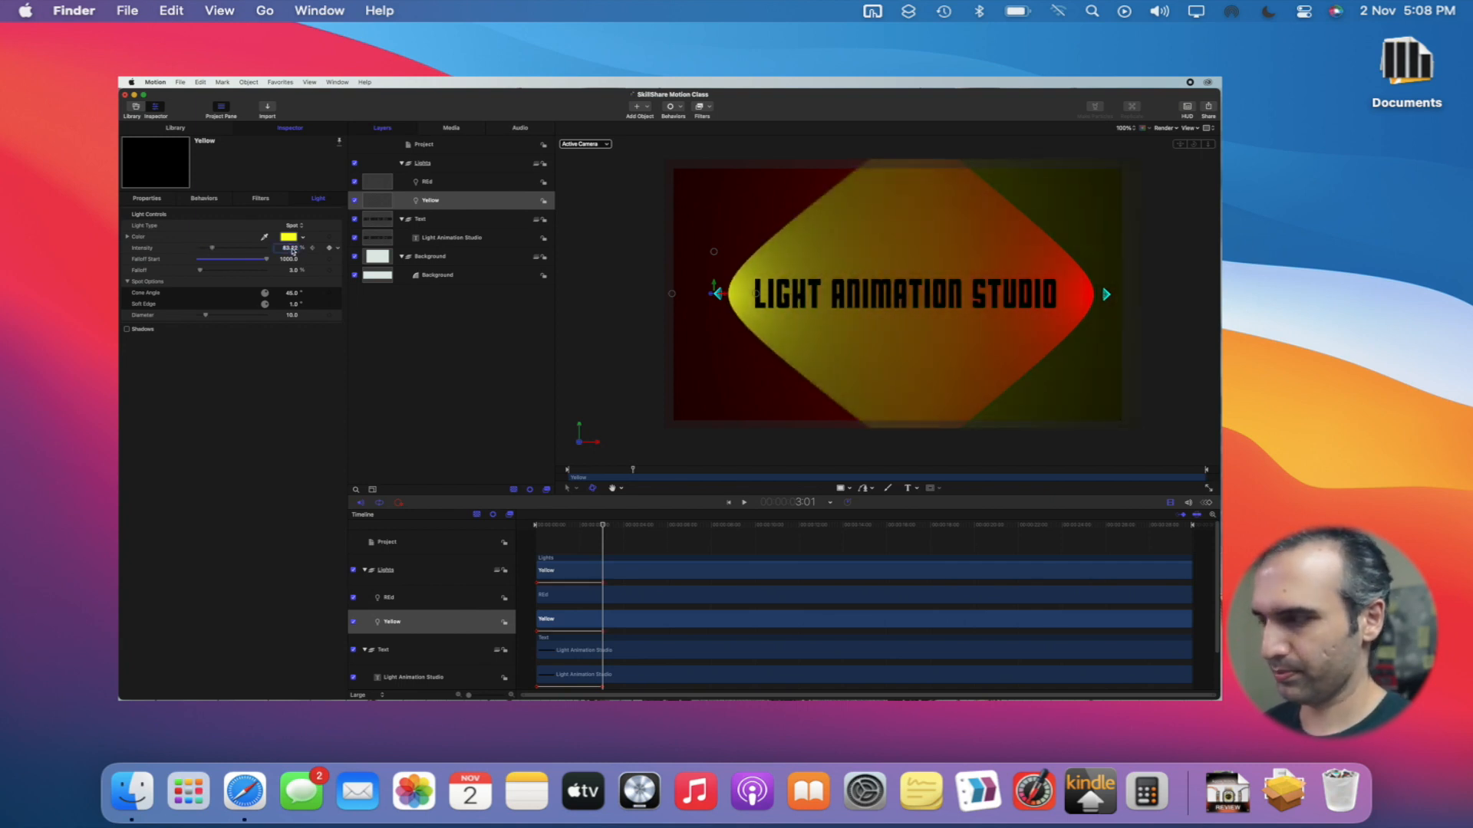
double_click(293, 250)
key("BackSpace")
type("100")
key("Return")
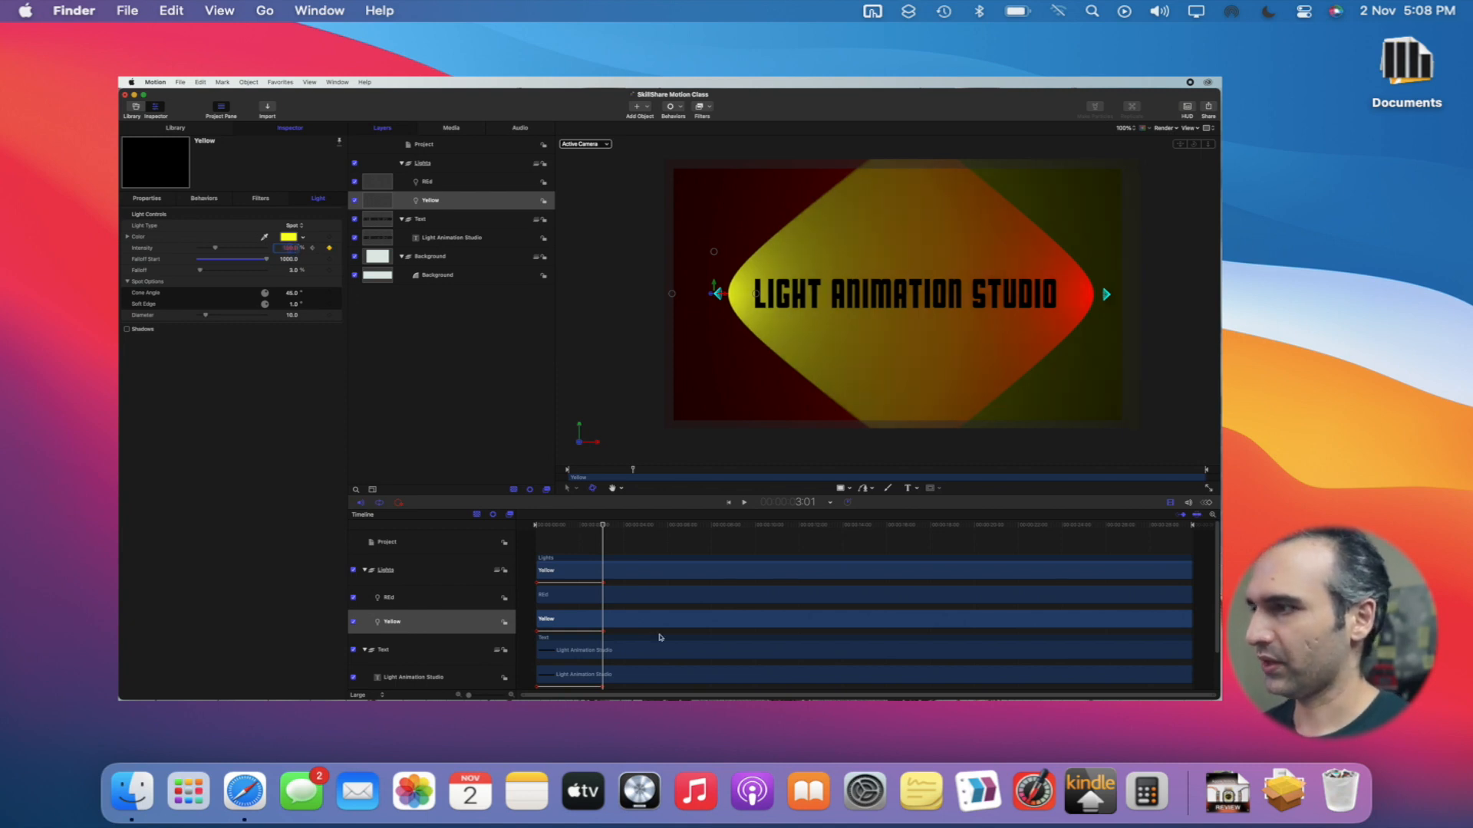
key("Home")
key("space")
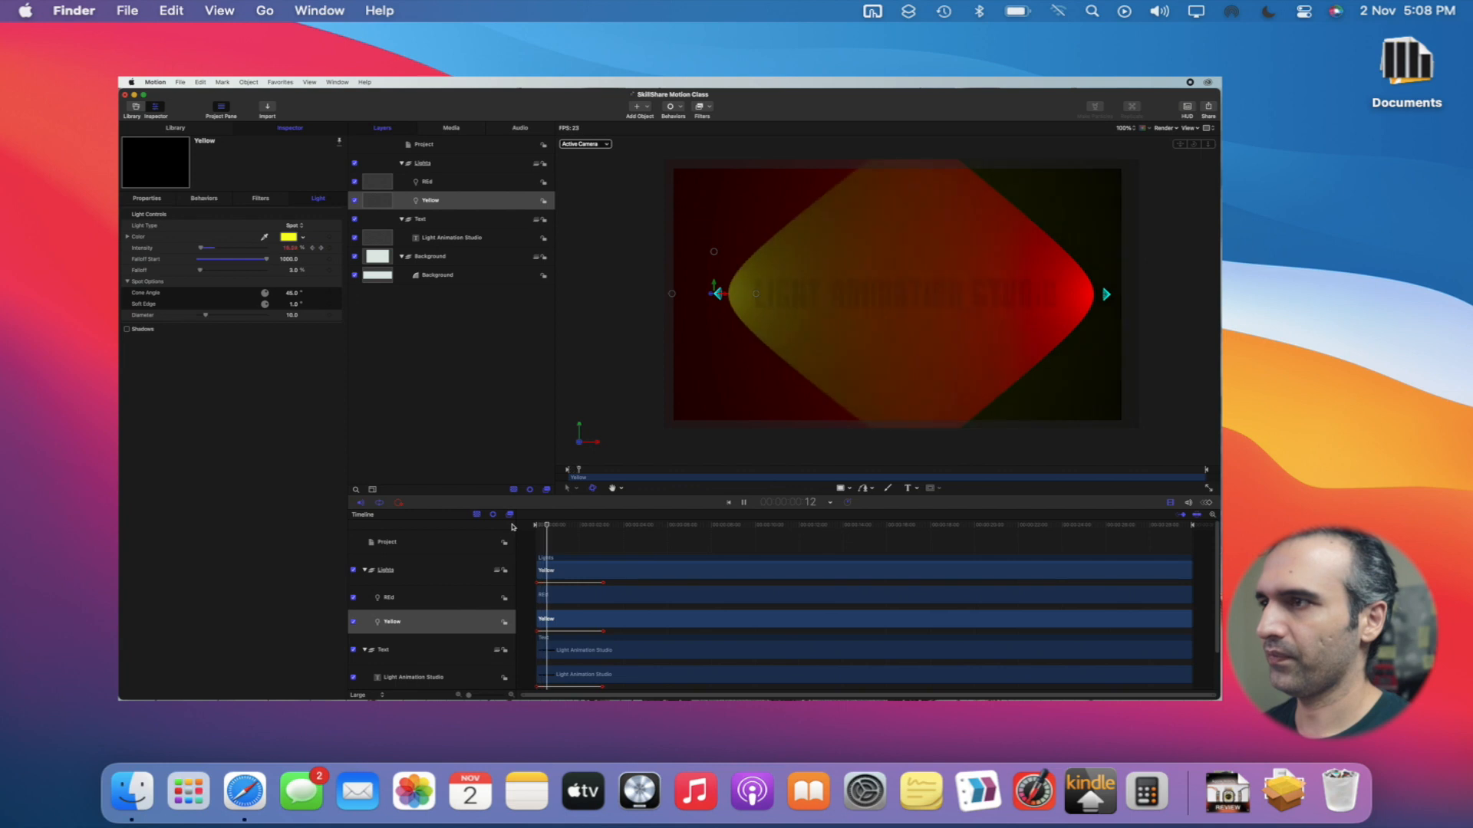
key("space")
Keyframe the REd light's intensity at 0% at frame 2 of the timeline
left_click(559, 597)
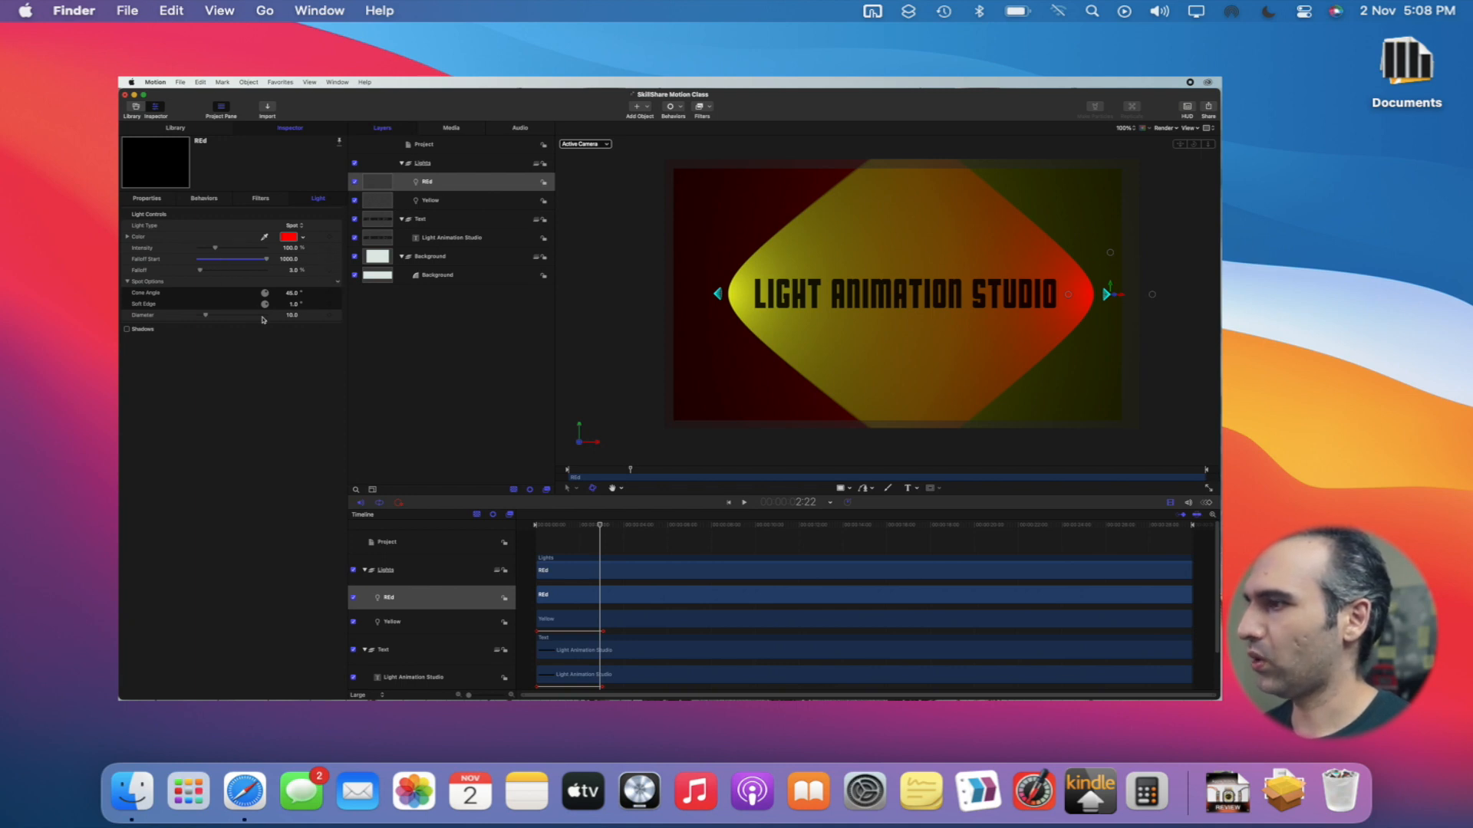
left_click_drag(599, 526, 538, 534)
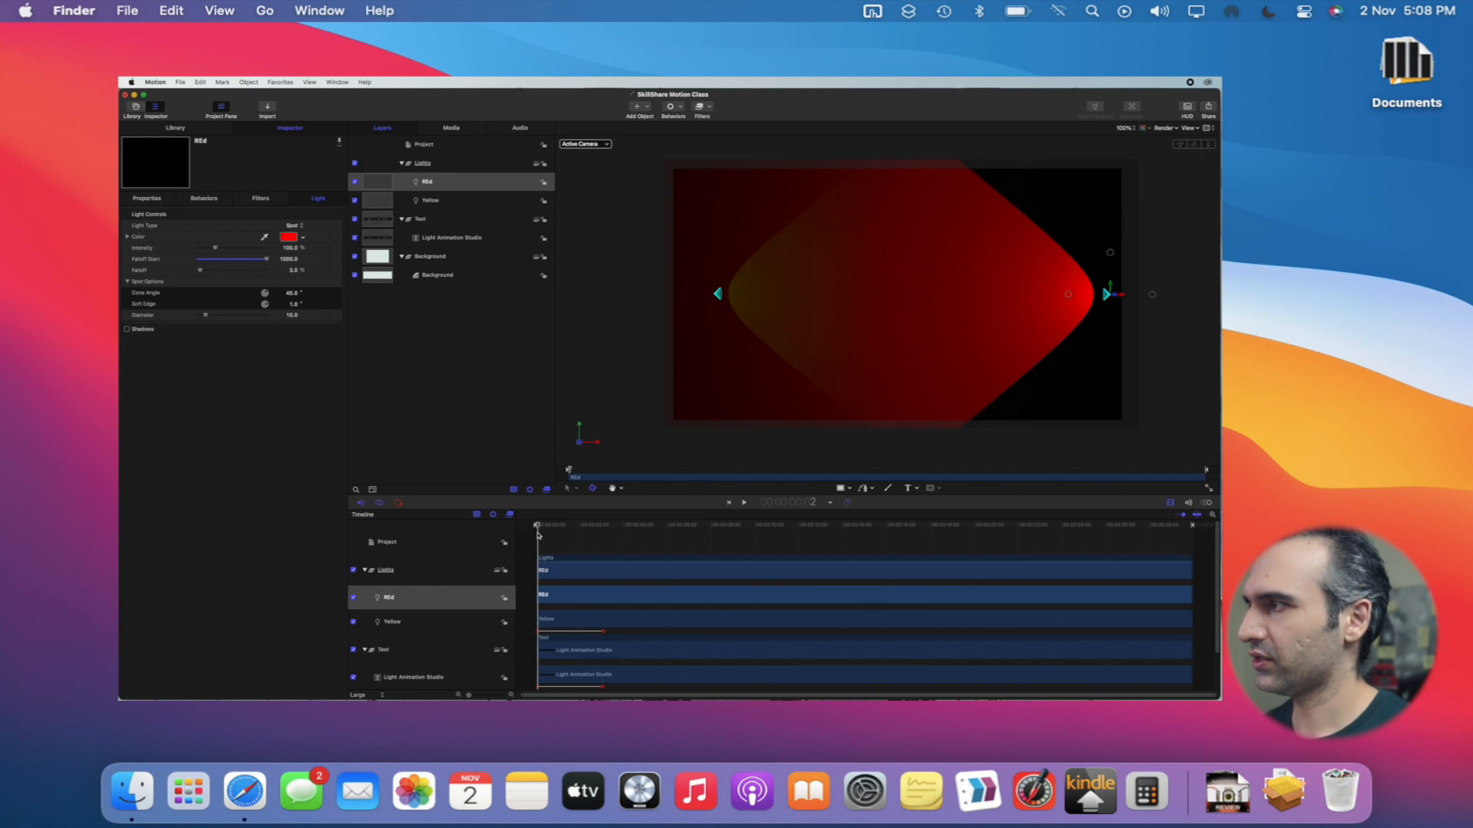
left_click(329, 248)
left_click_drag(216, 250, 179, 250)
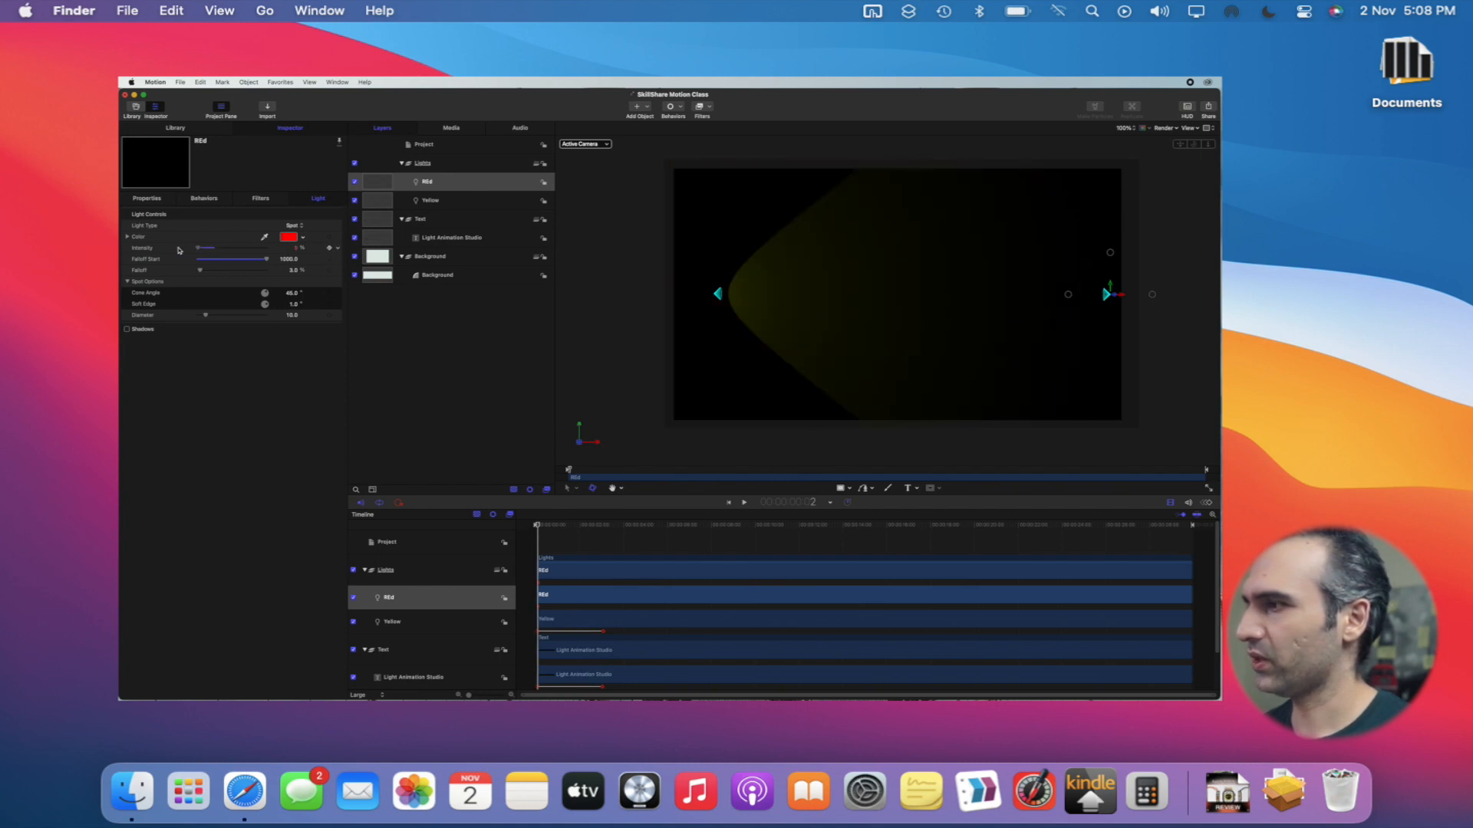
Set the REd light's intensity to 100% at 3:01 and preview both lights fading in from the start
left_click_drag(538, 527, 603, 530)
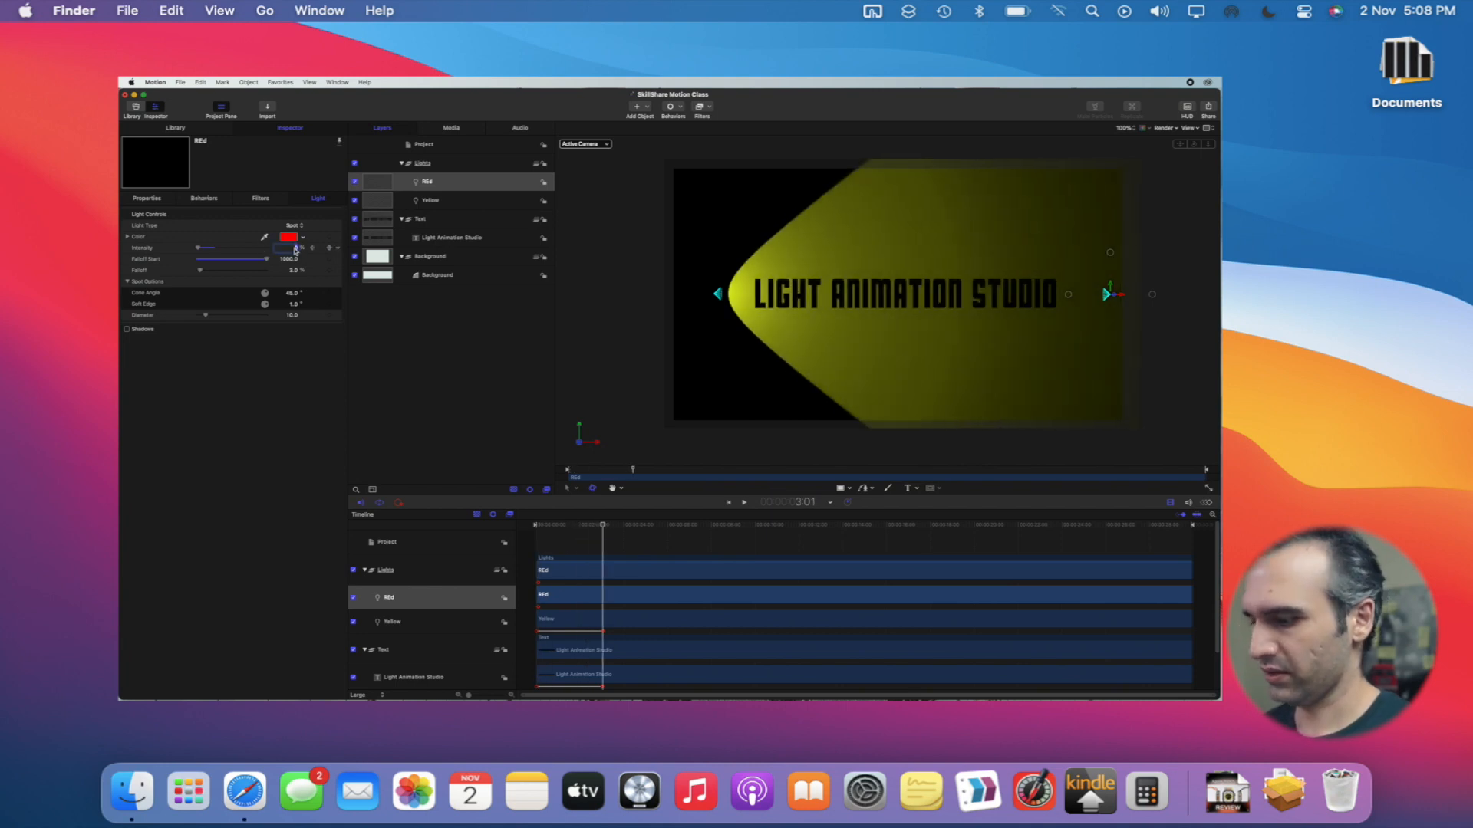
key("Return")
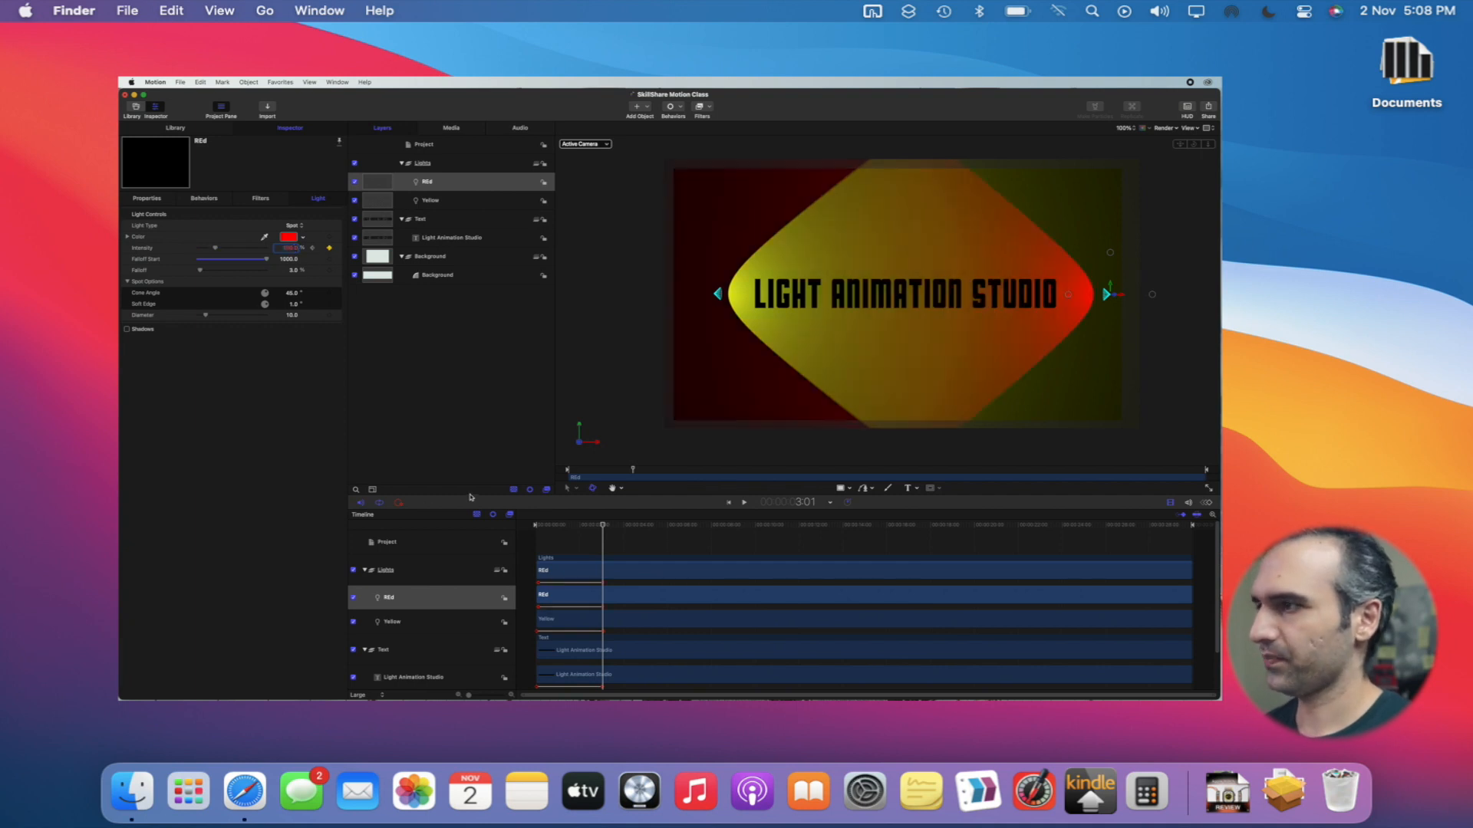
left_click_drag(603, 526, 500, 535)
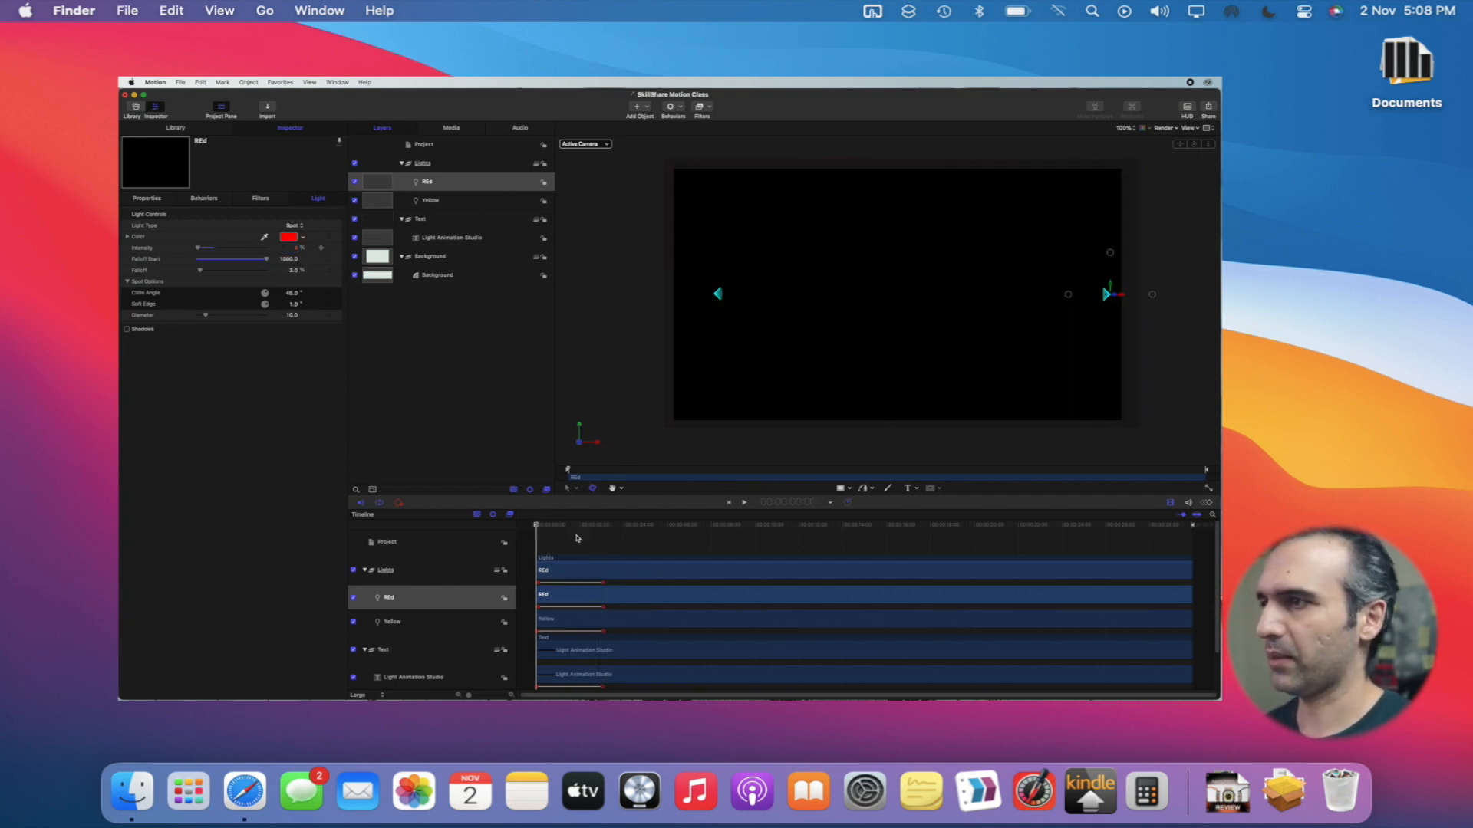
scroll(583, 536, "down", 2)
scroll(583, 536, "up", 1)
key("space")
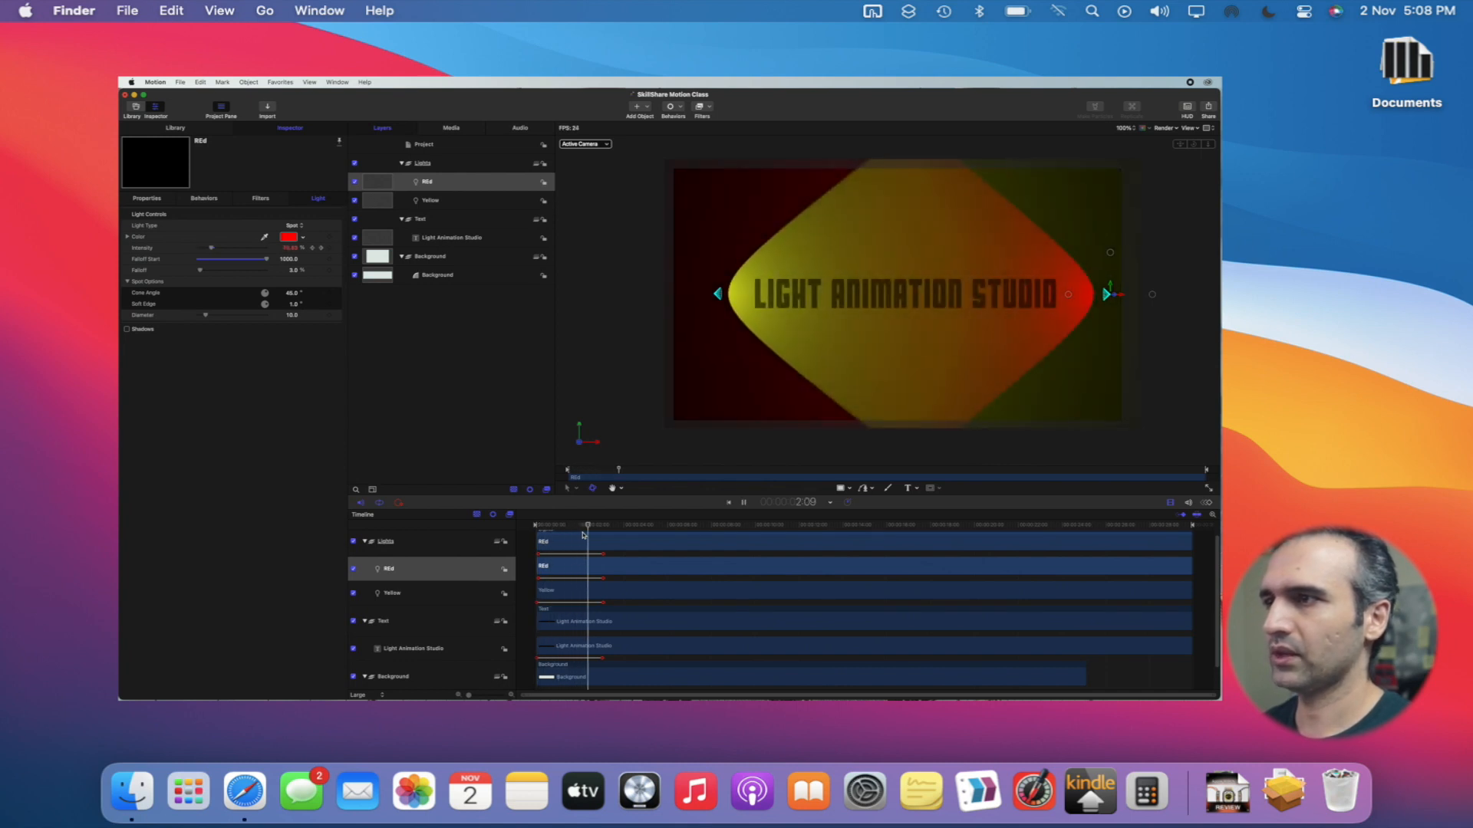
key("space")
At 3:01, move the Yellow light up and outward to the left and the REd light down and slightly outward to the right
mouse_move(620, 525)
left_mouse_down()
mouse_move(536, 527)
mouse_move(602, 533)
left_mouse_up()
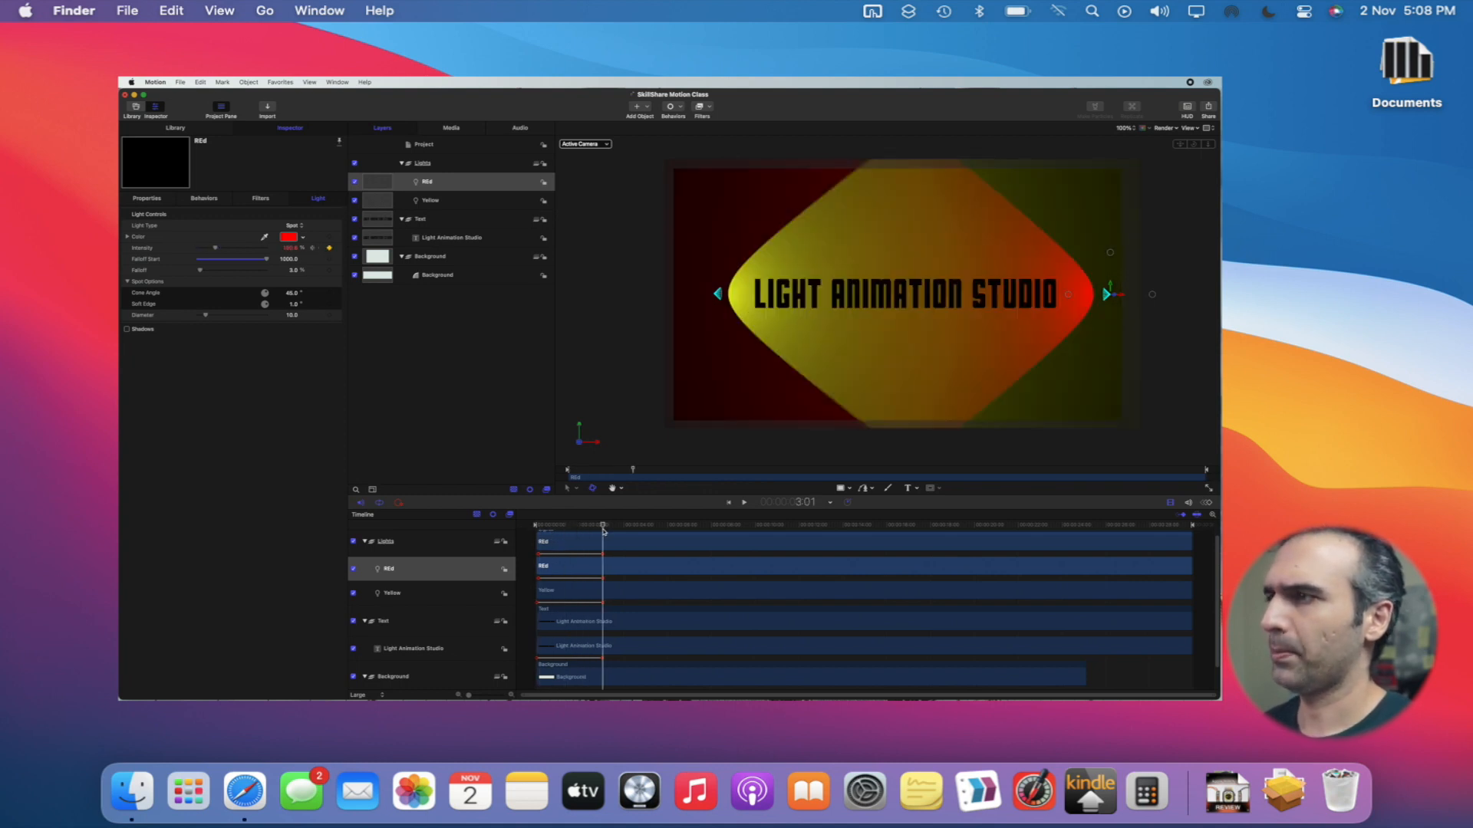
left_click(458, 201)
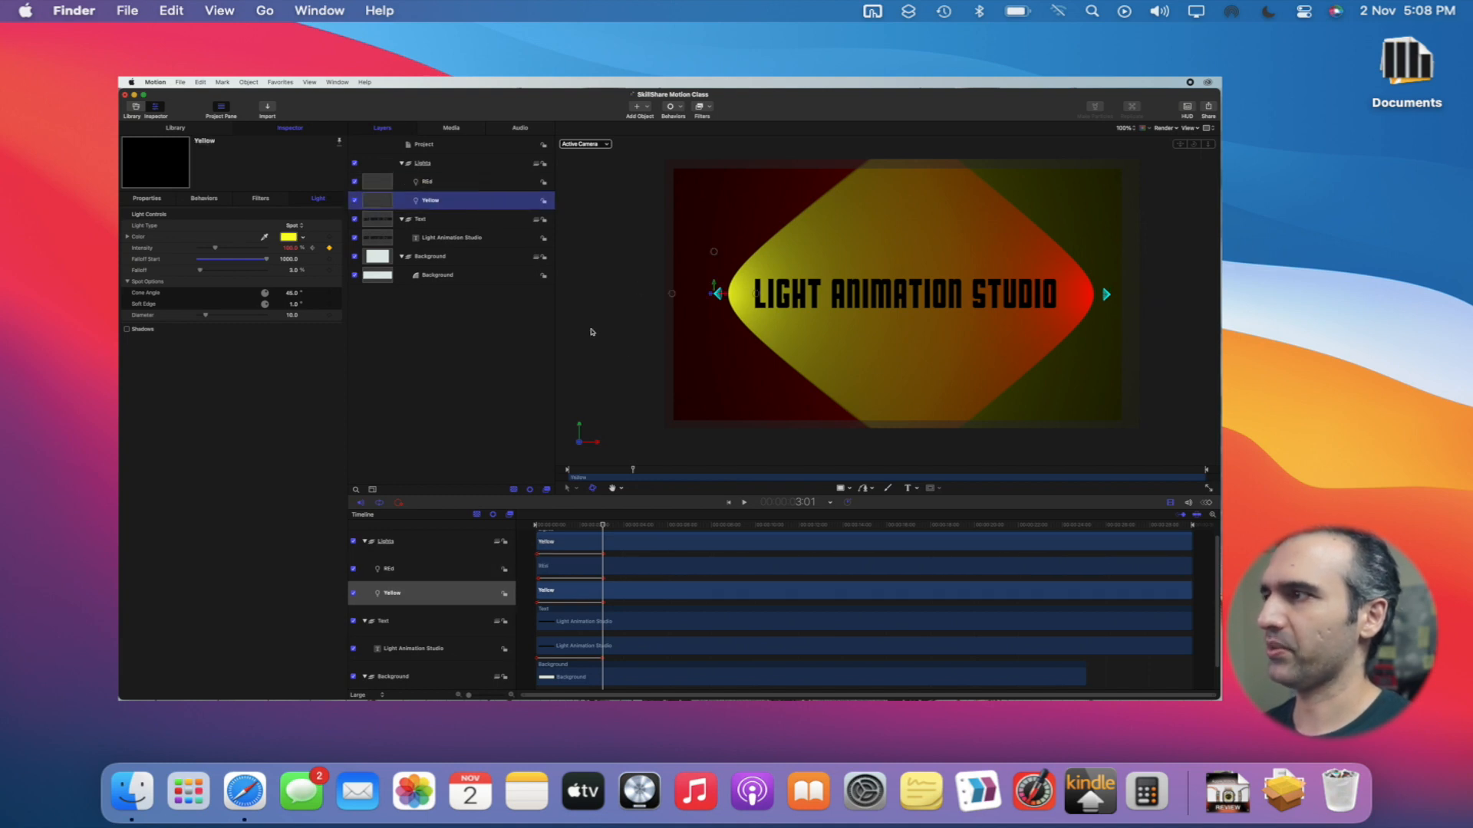
left_click(715, 288)
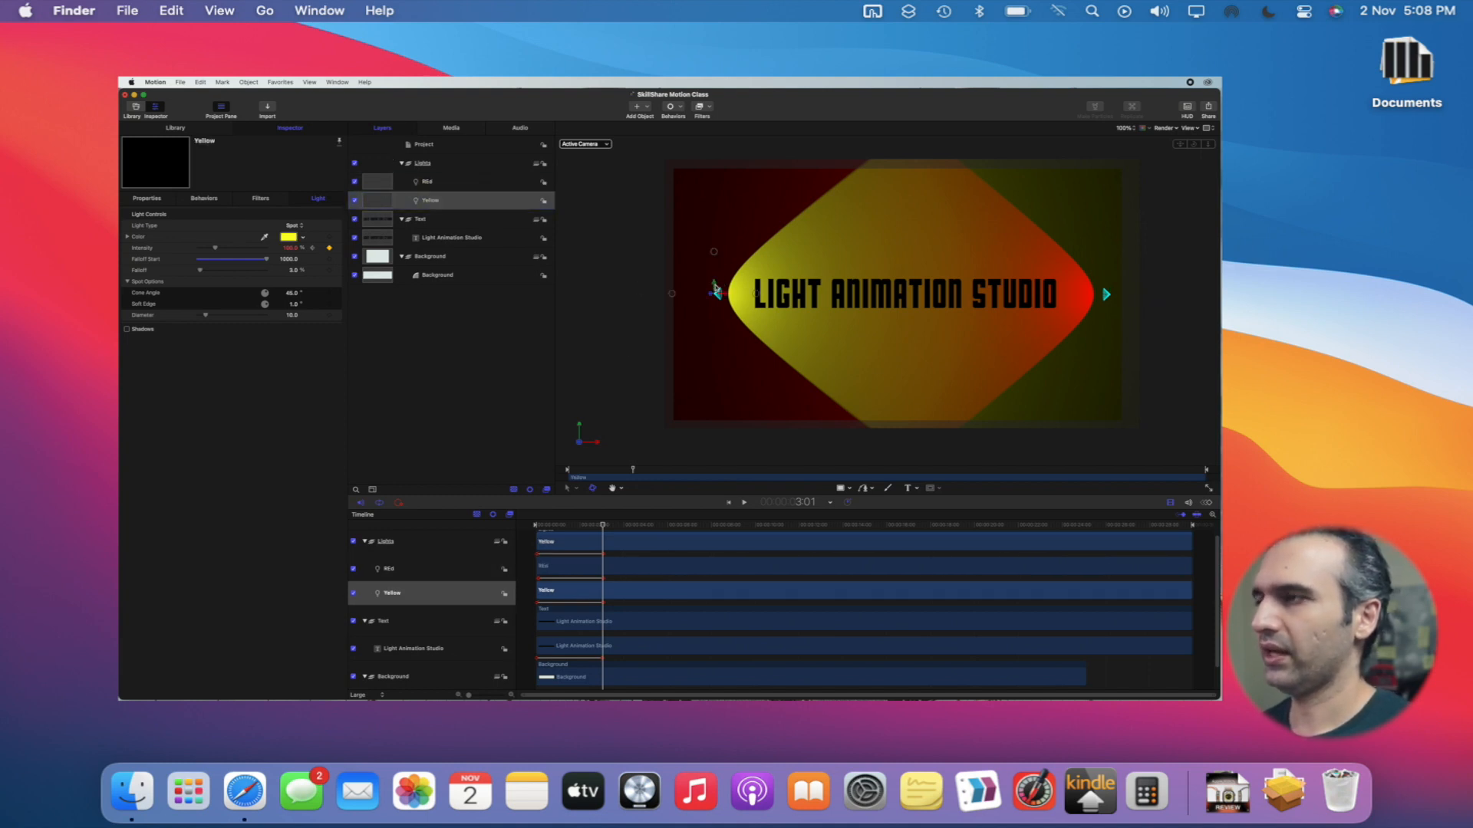
left_click(445, 203)
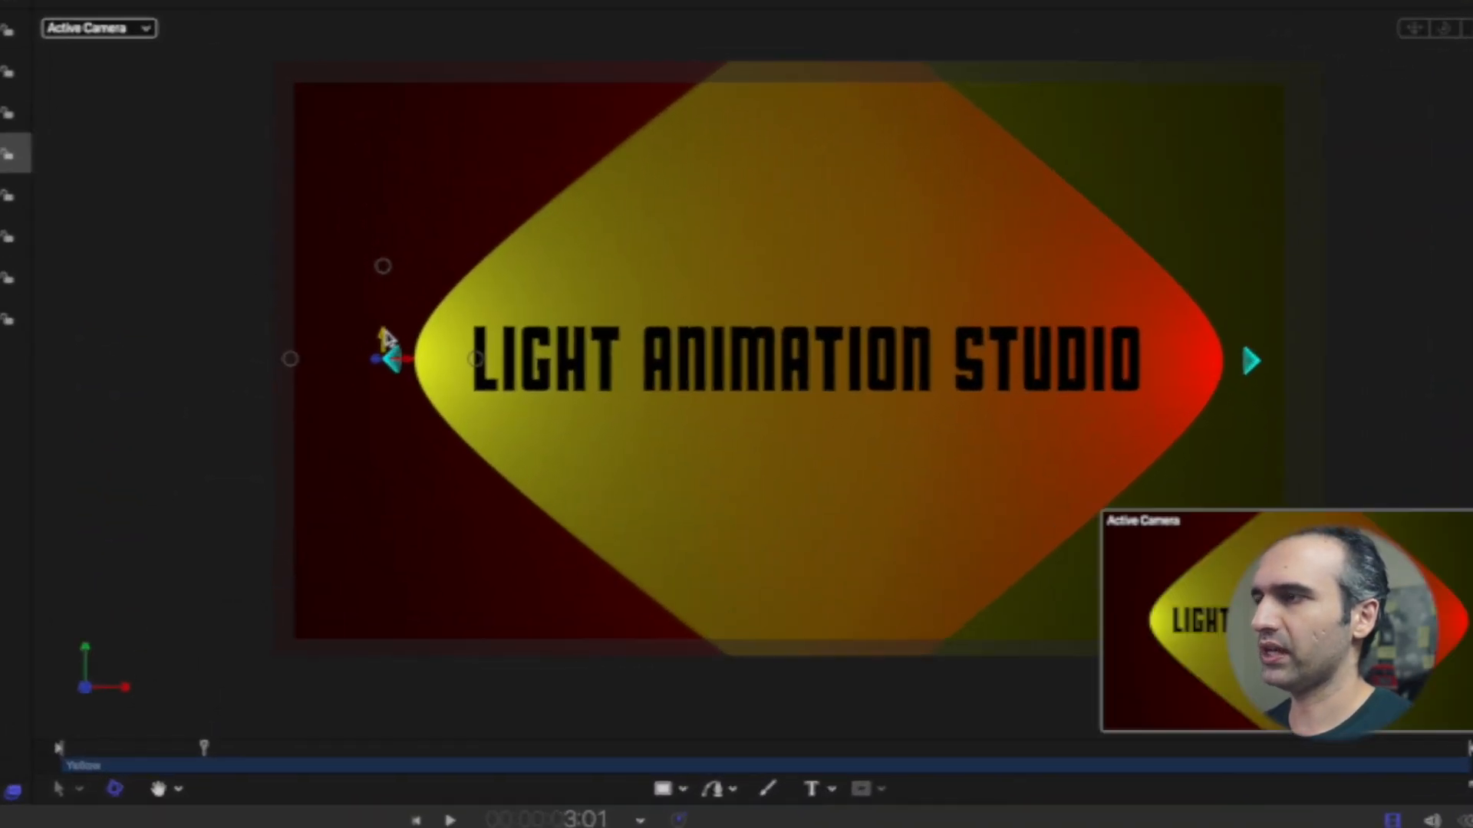
left_click_drag(386, 338, 335, 250)
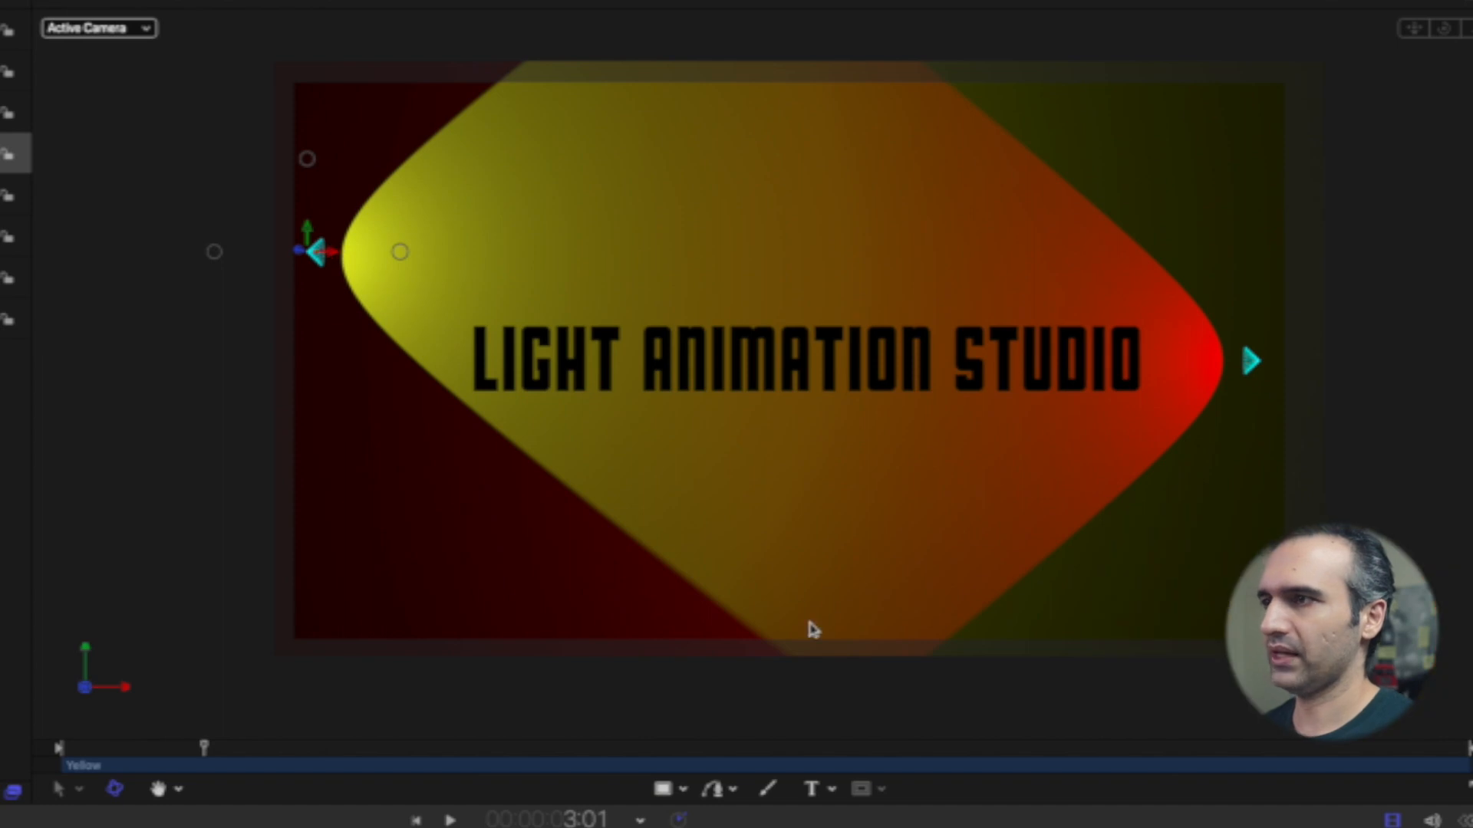
left_click(1266, 372)
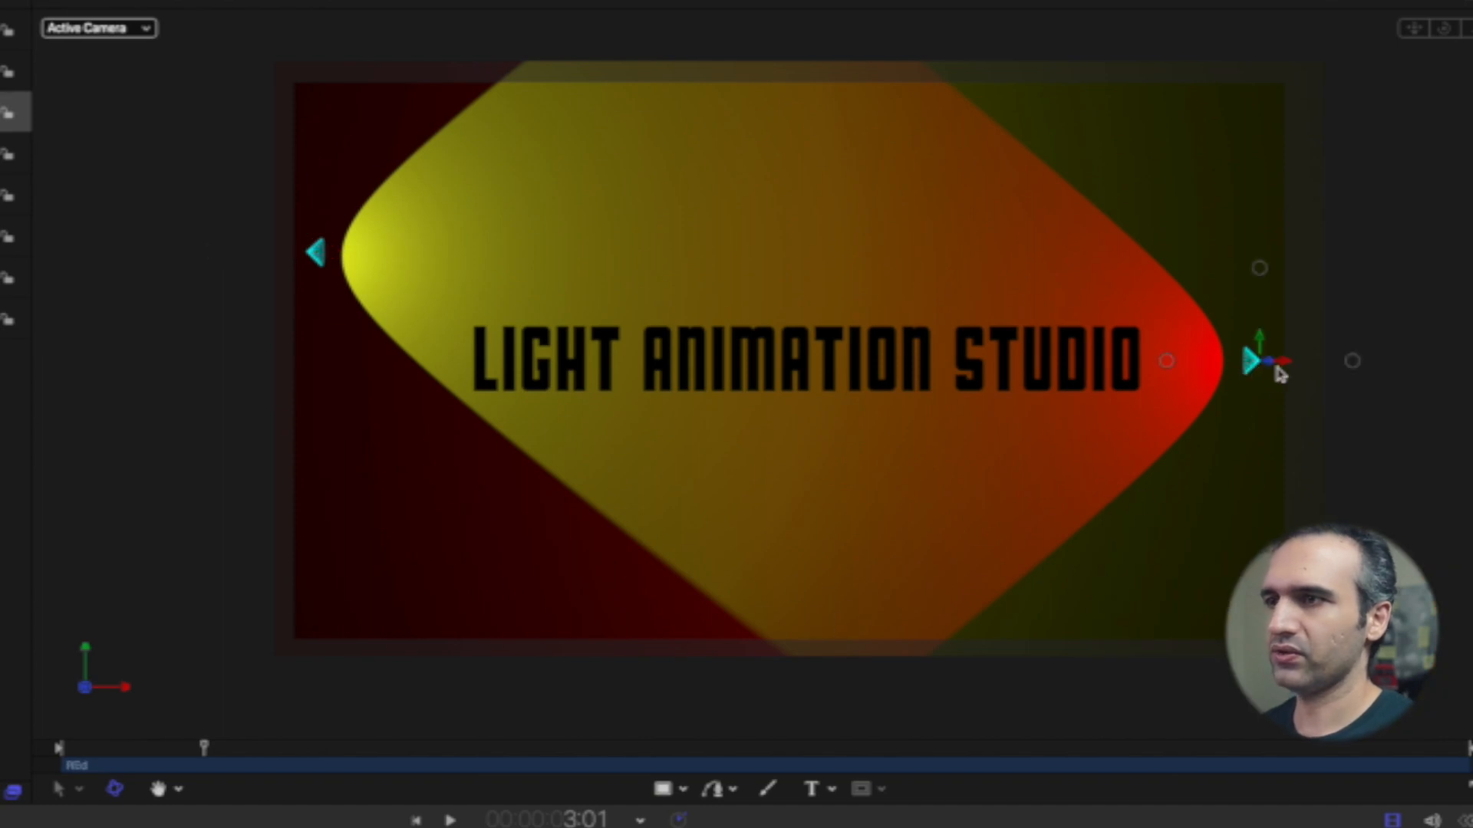
left_click_drag(1262, 341, 1304, 422)
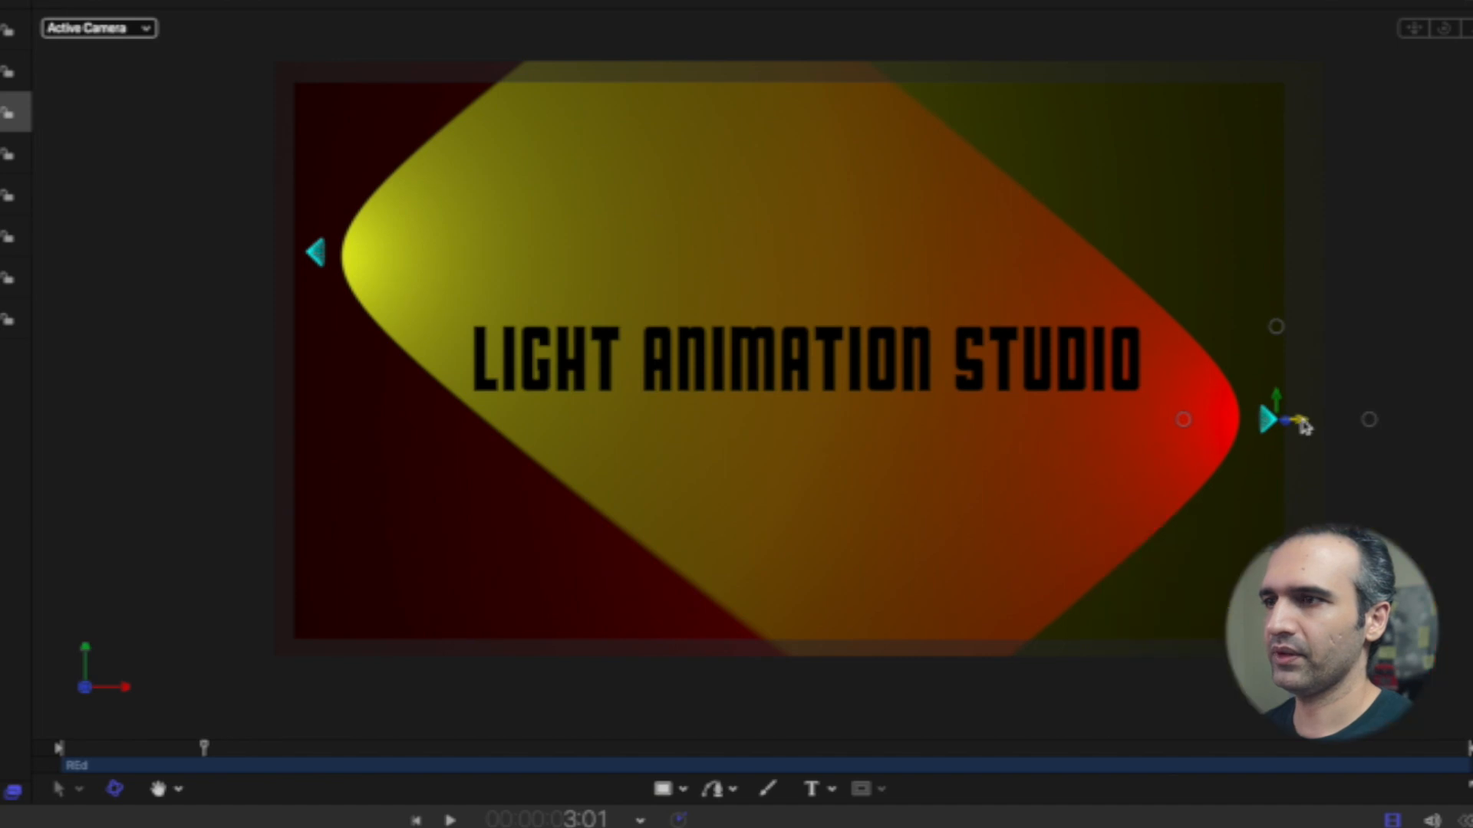
Lower the Yellow light slightly along its vertical axis, keeping it above the level of the text
left_click(314, 251)
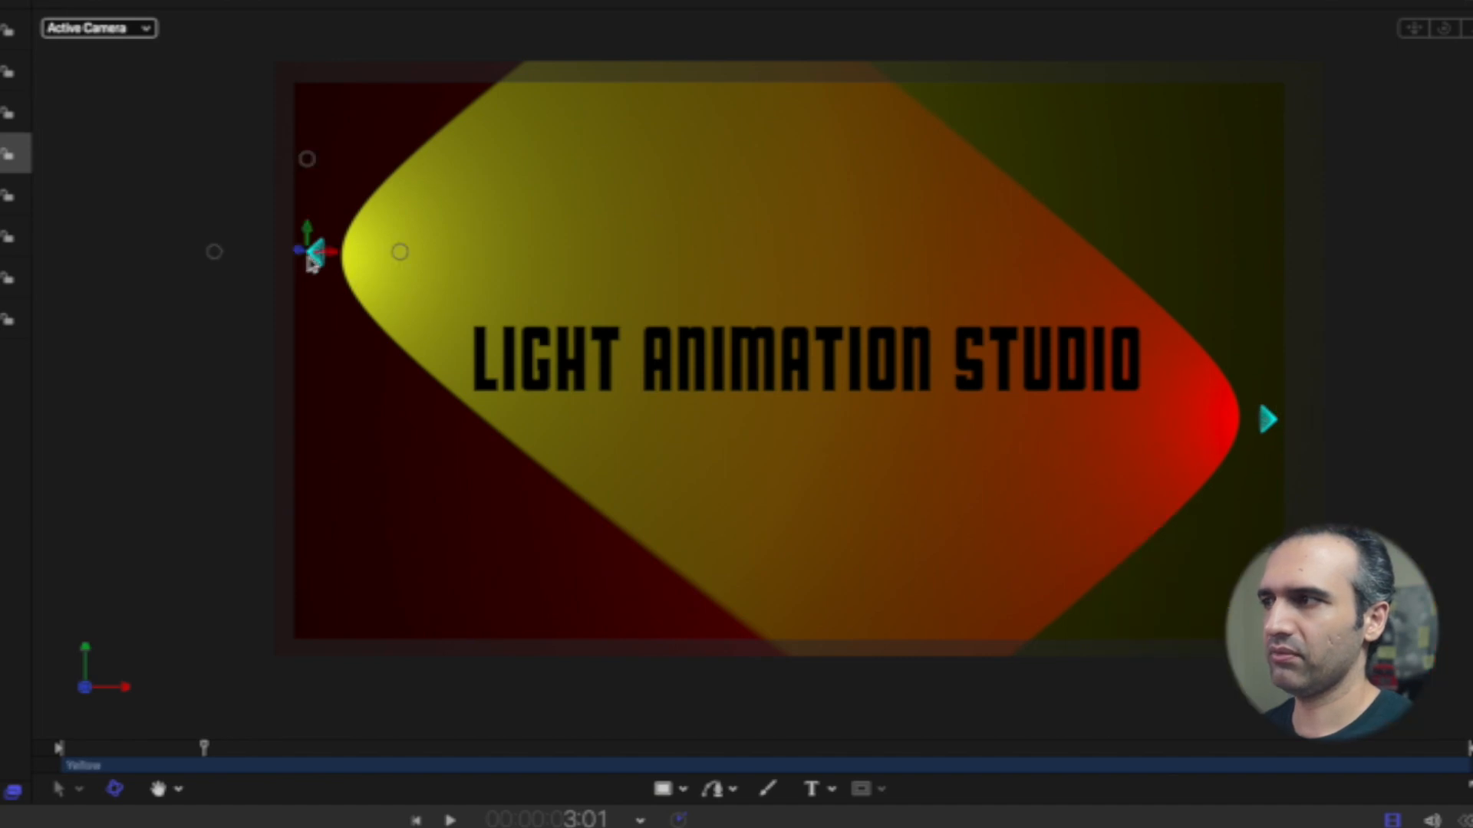
left_click_drag(306, 232, 308, 244)
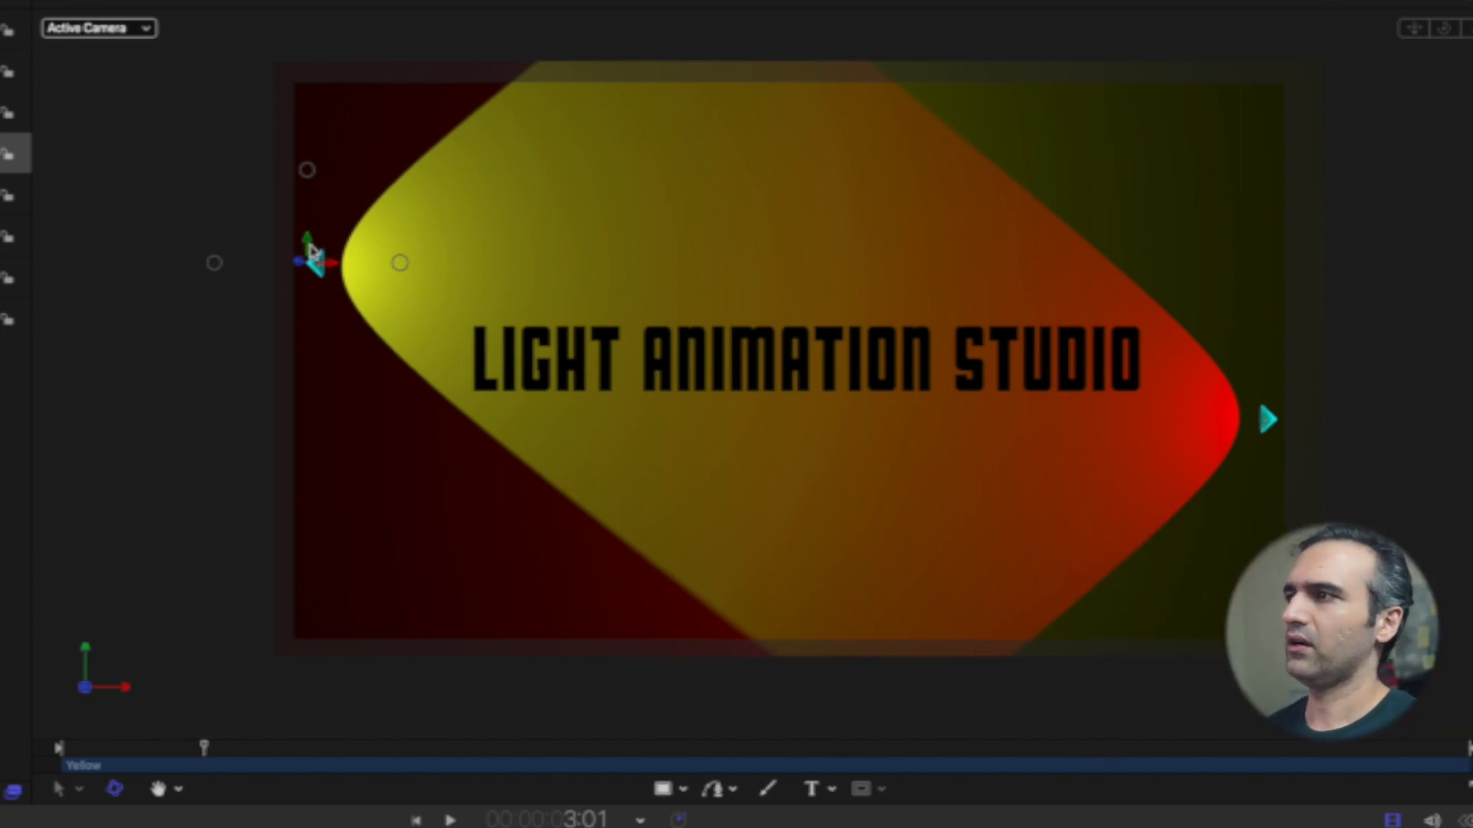
left_click(314, 258)
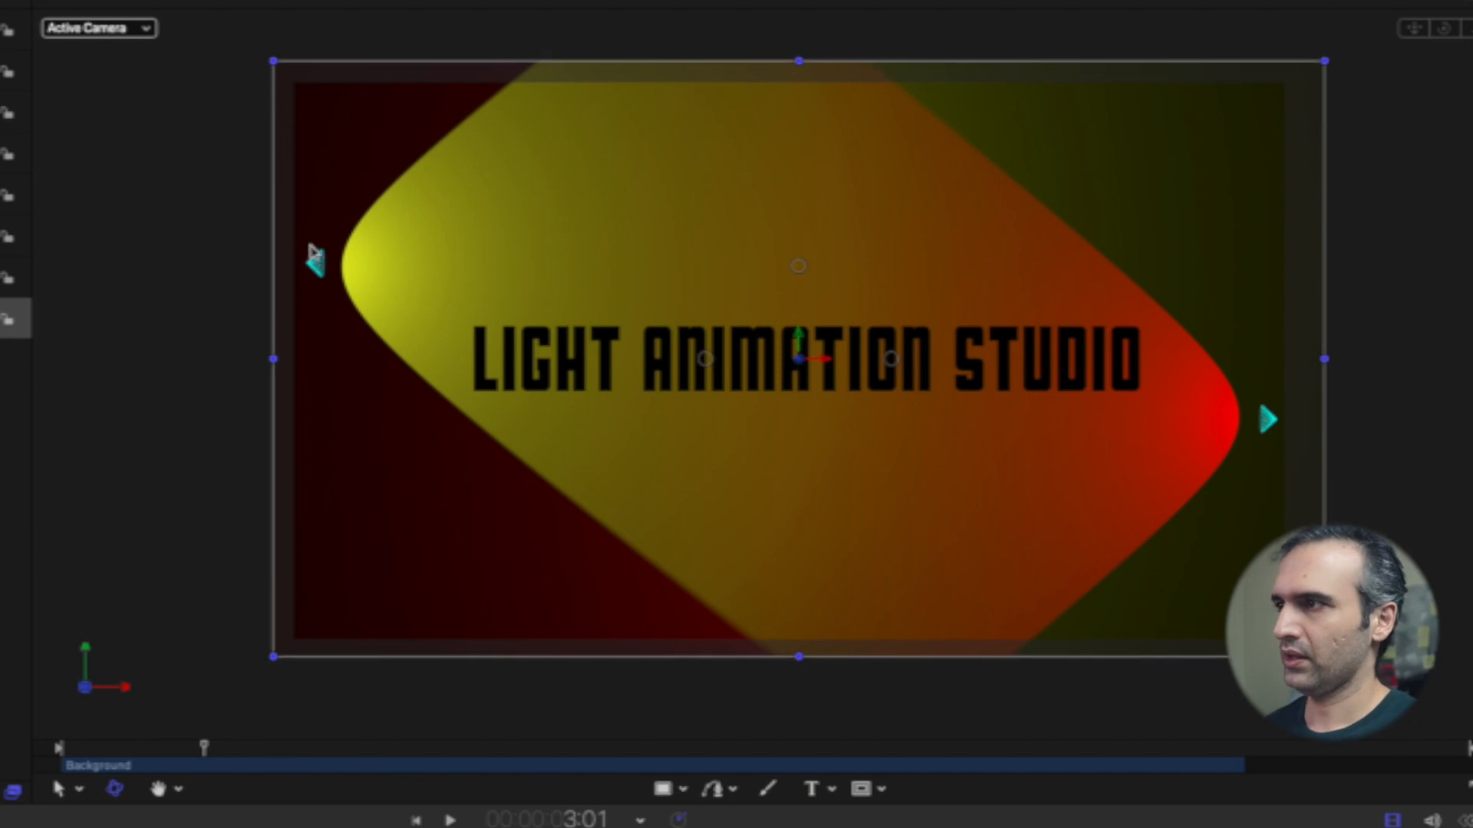
left_click(315, 263)
left_click_drag(311, 245, 309, 259)
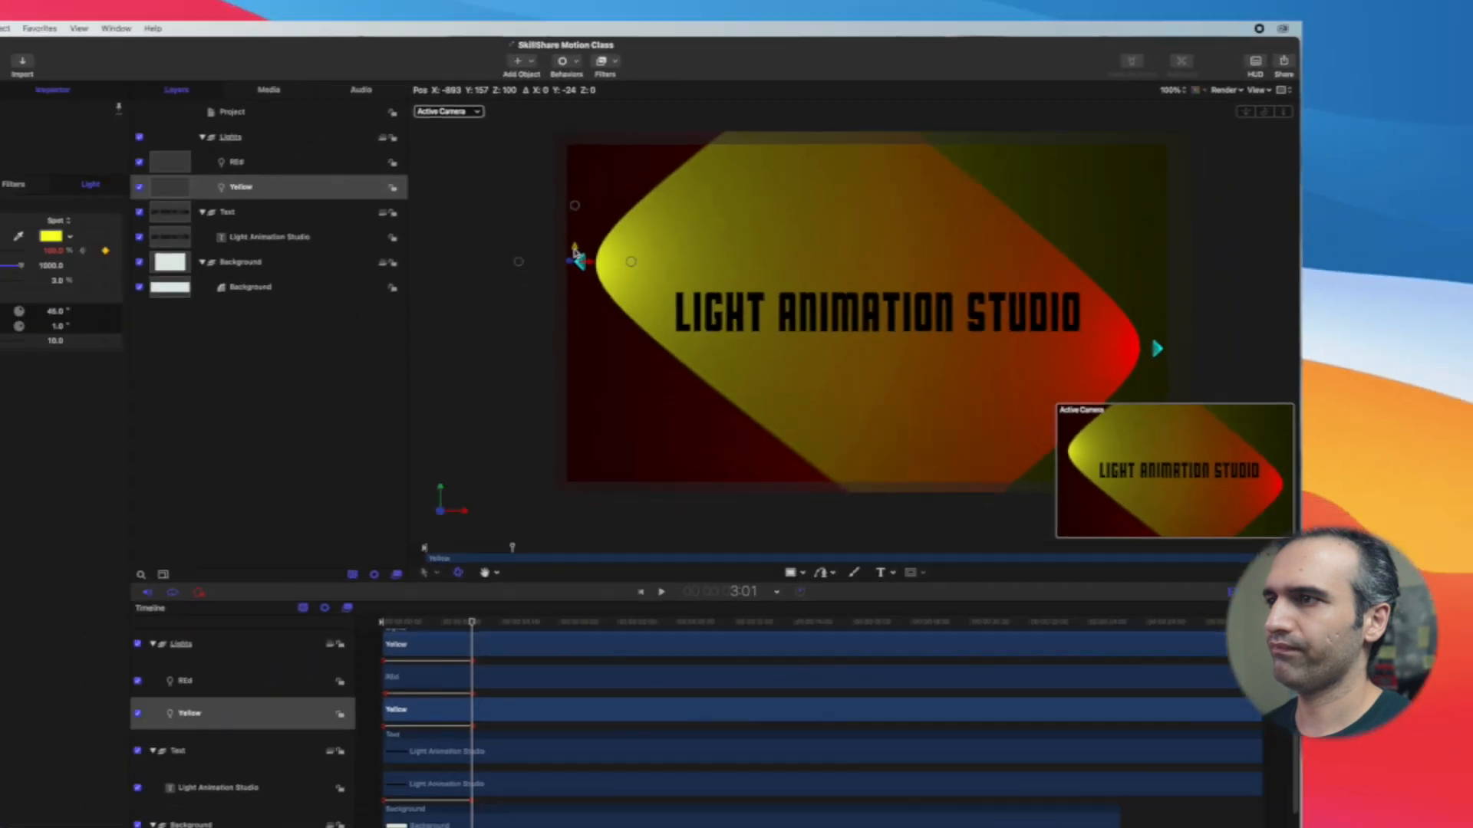
left_click_drag(574, 252, 574, 253)
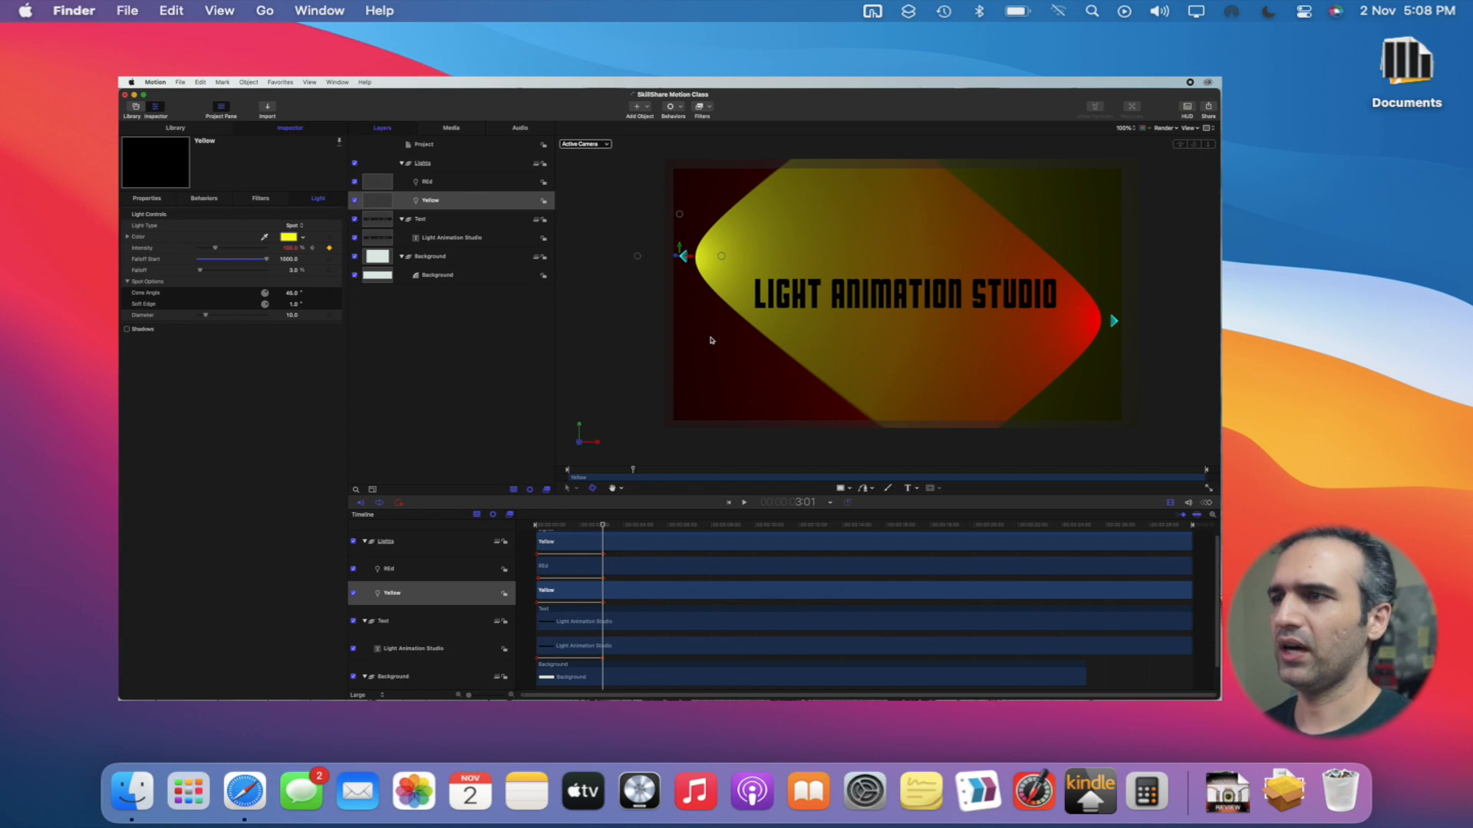
Select the REd light and preview the animation from the start with both lights repositioned
left_click(1114, 323)
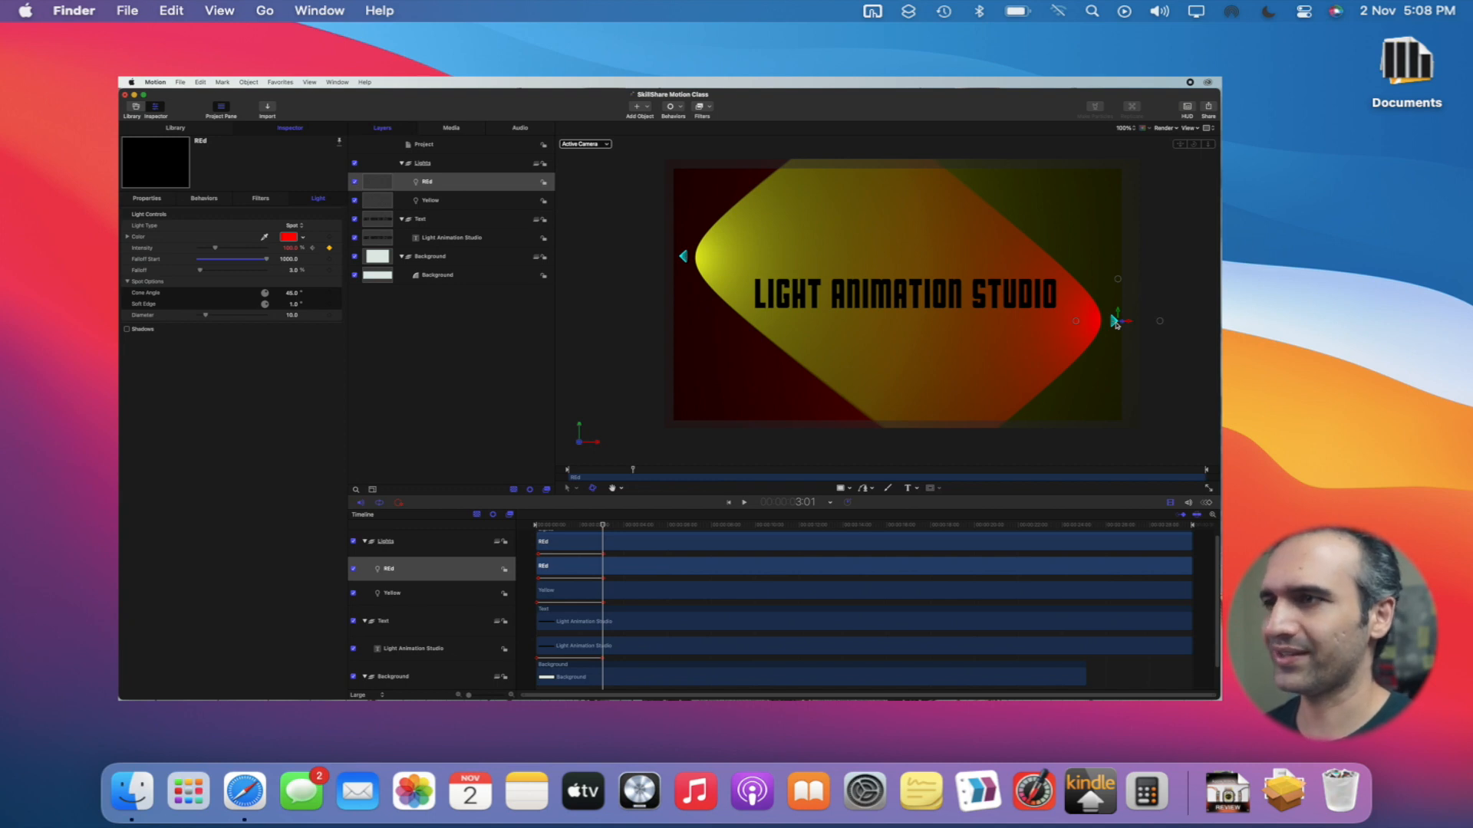
key("space")
key("Home")
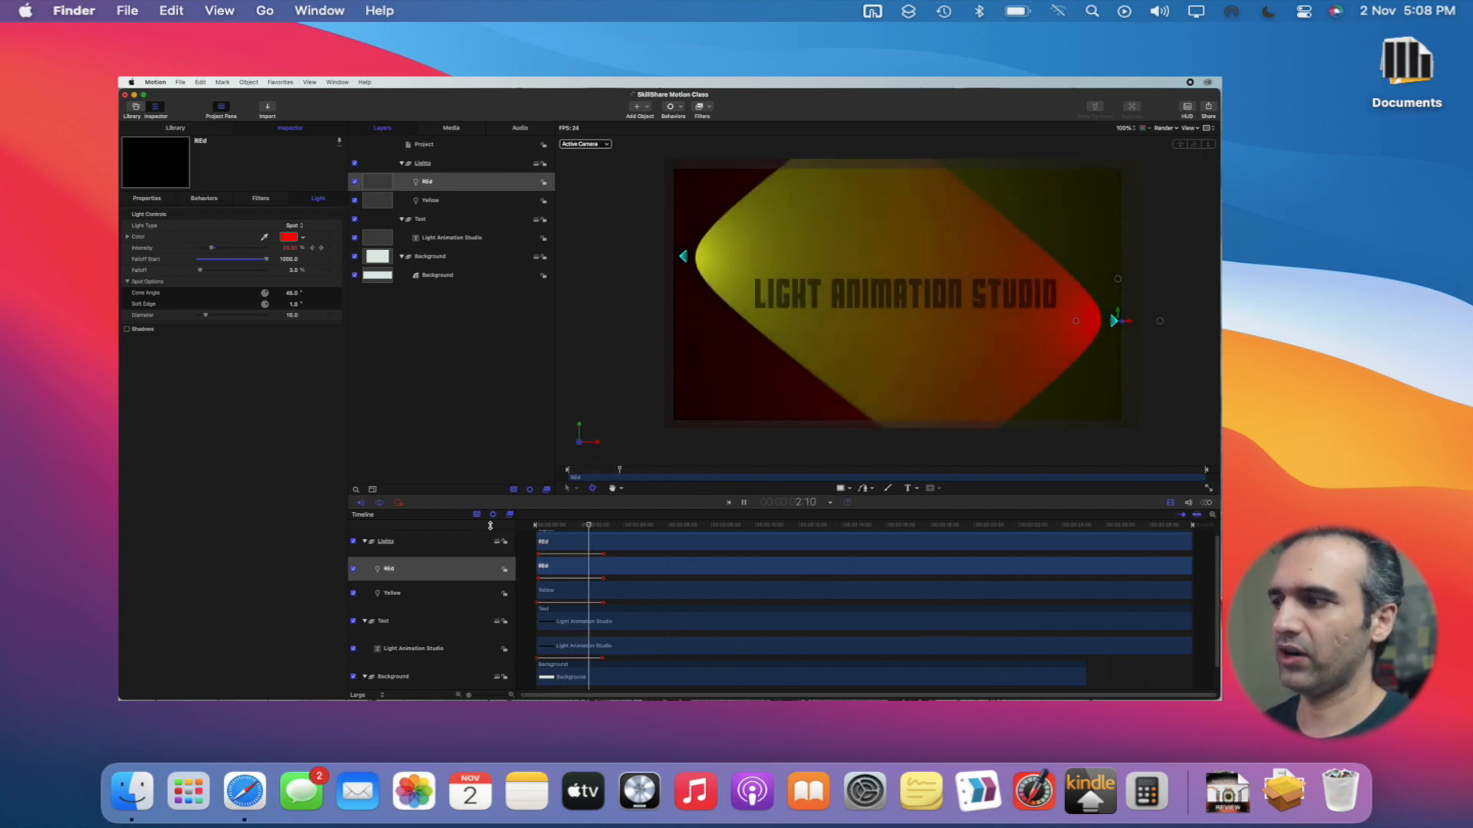
key("space")
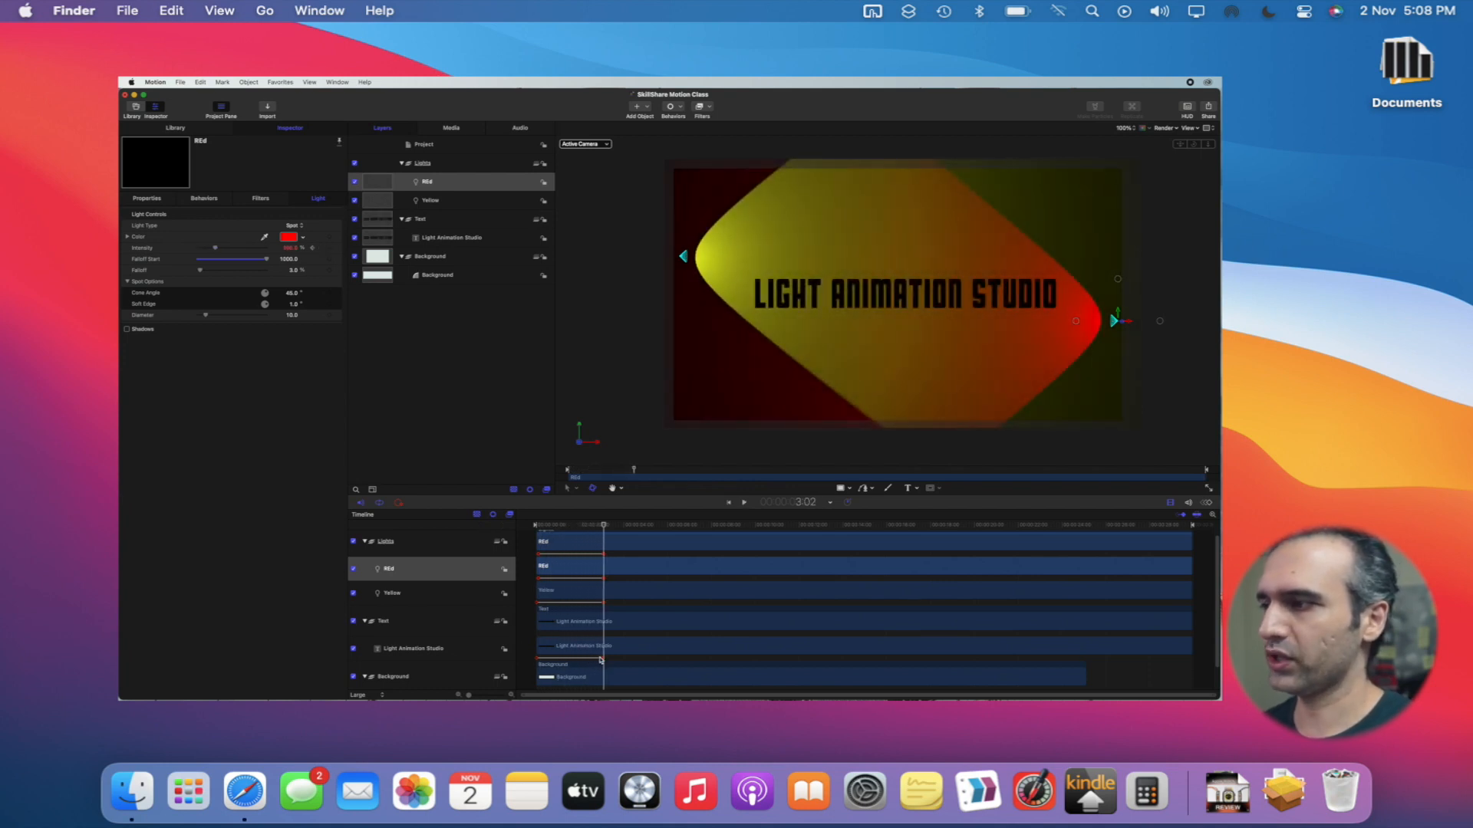
Shift the end keyframe of the Light Animation Studio text's fade-in earlier, ahead of the lights' end keyframes, and preview it from the start
scroll(602, 654, "down", 2)
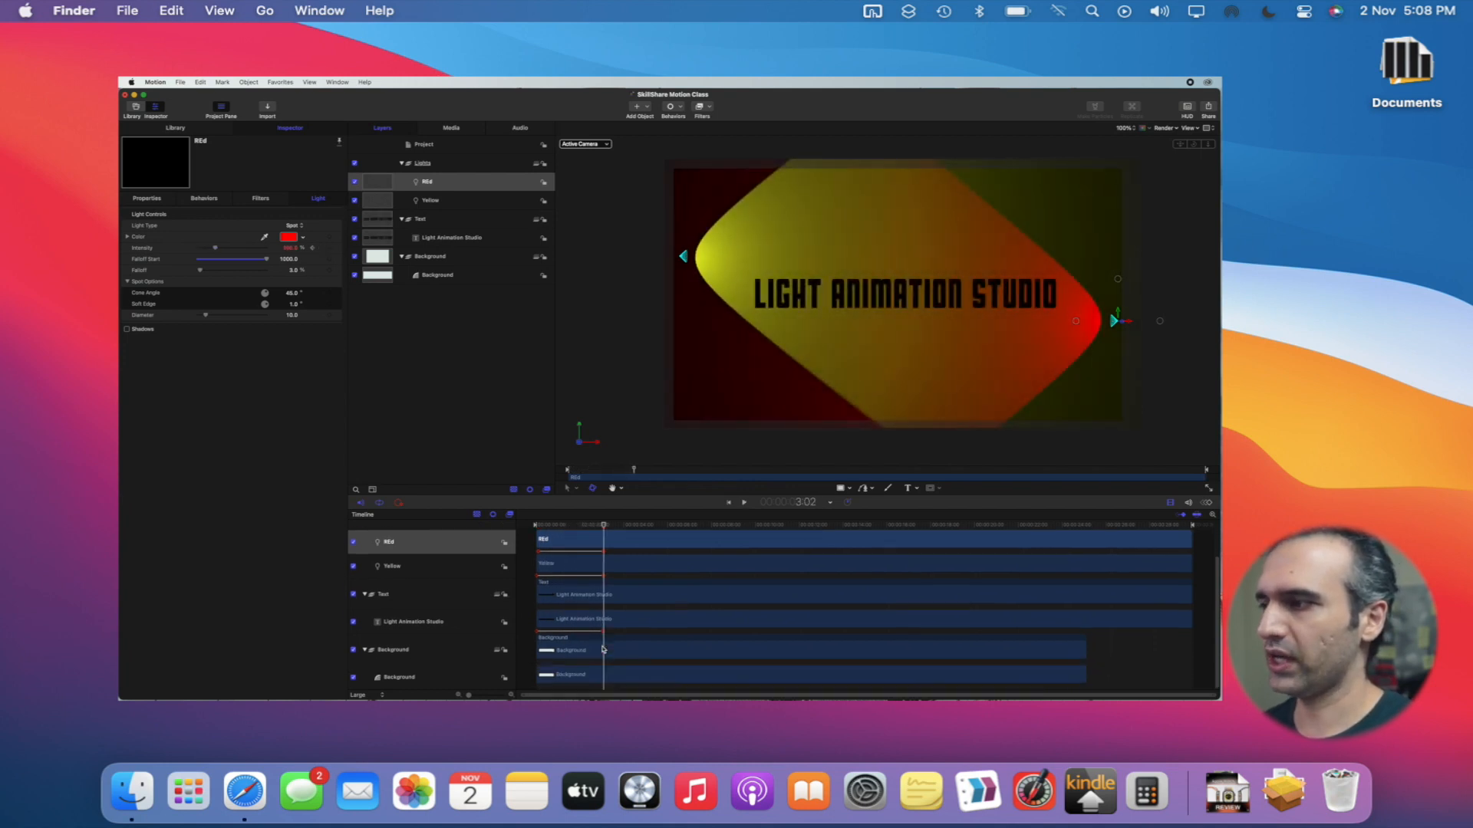
left_click(459, 243)
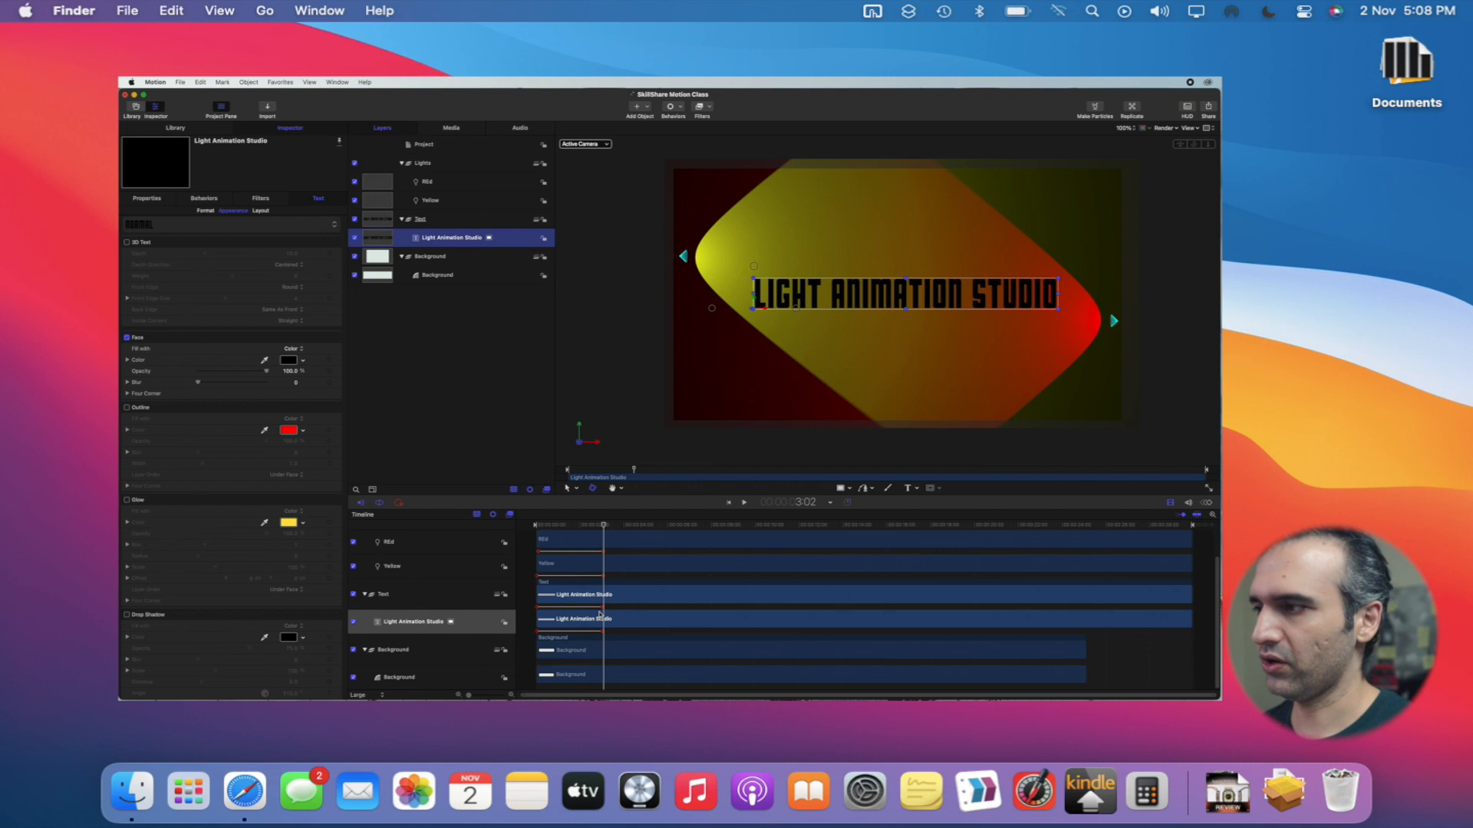
left_click(603, 612)
left_click(604, 632, "shift")
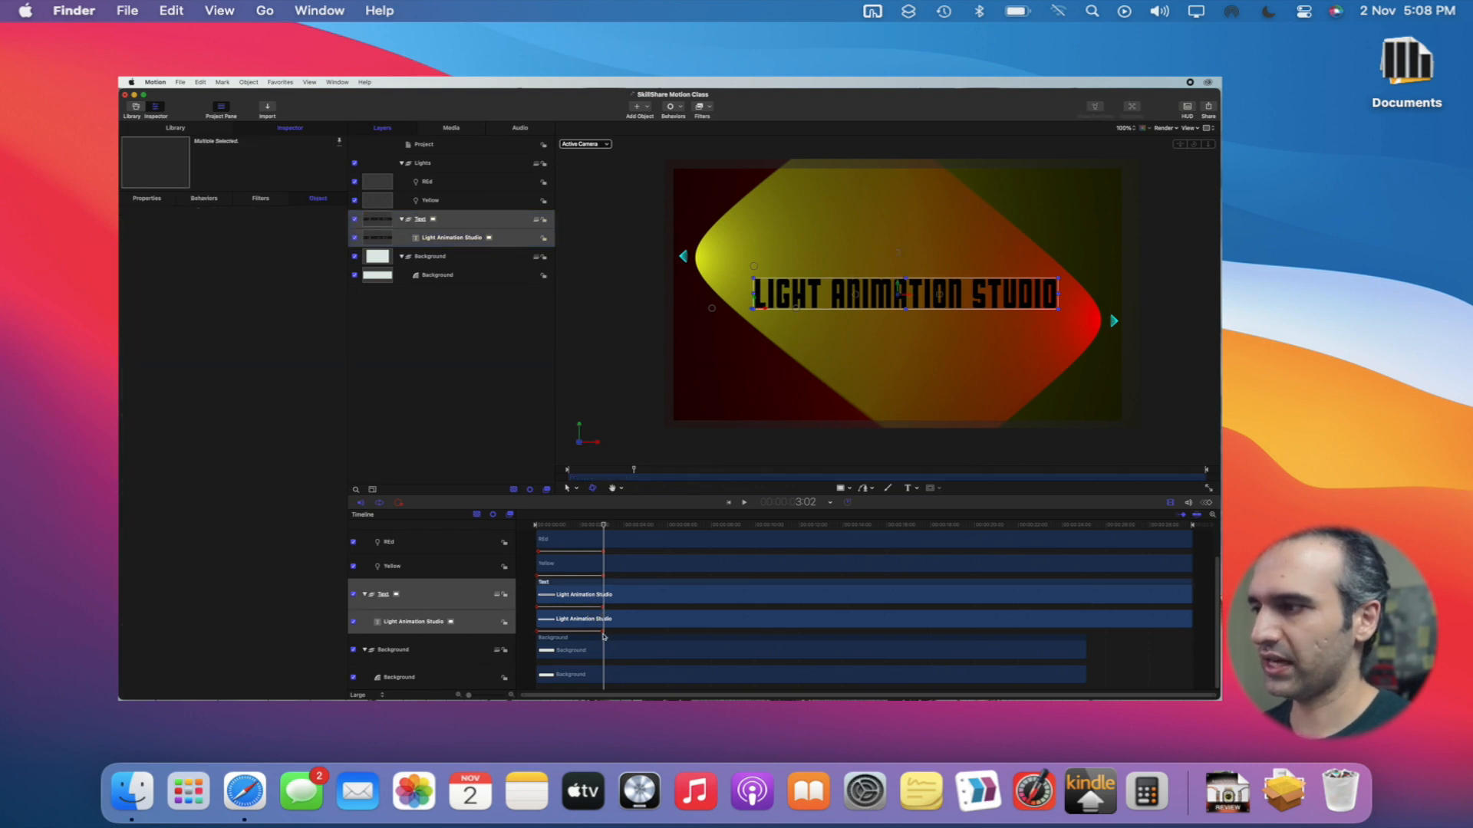
left_click(602, 634)
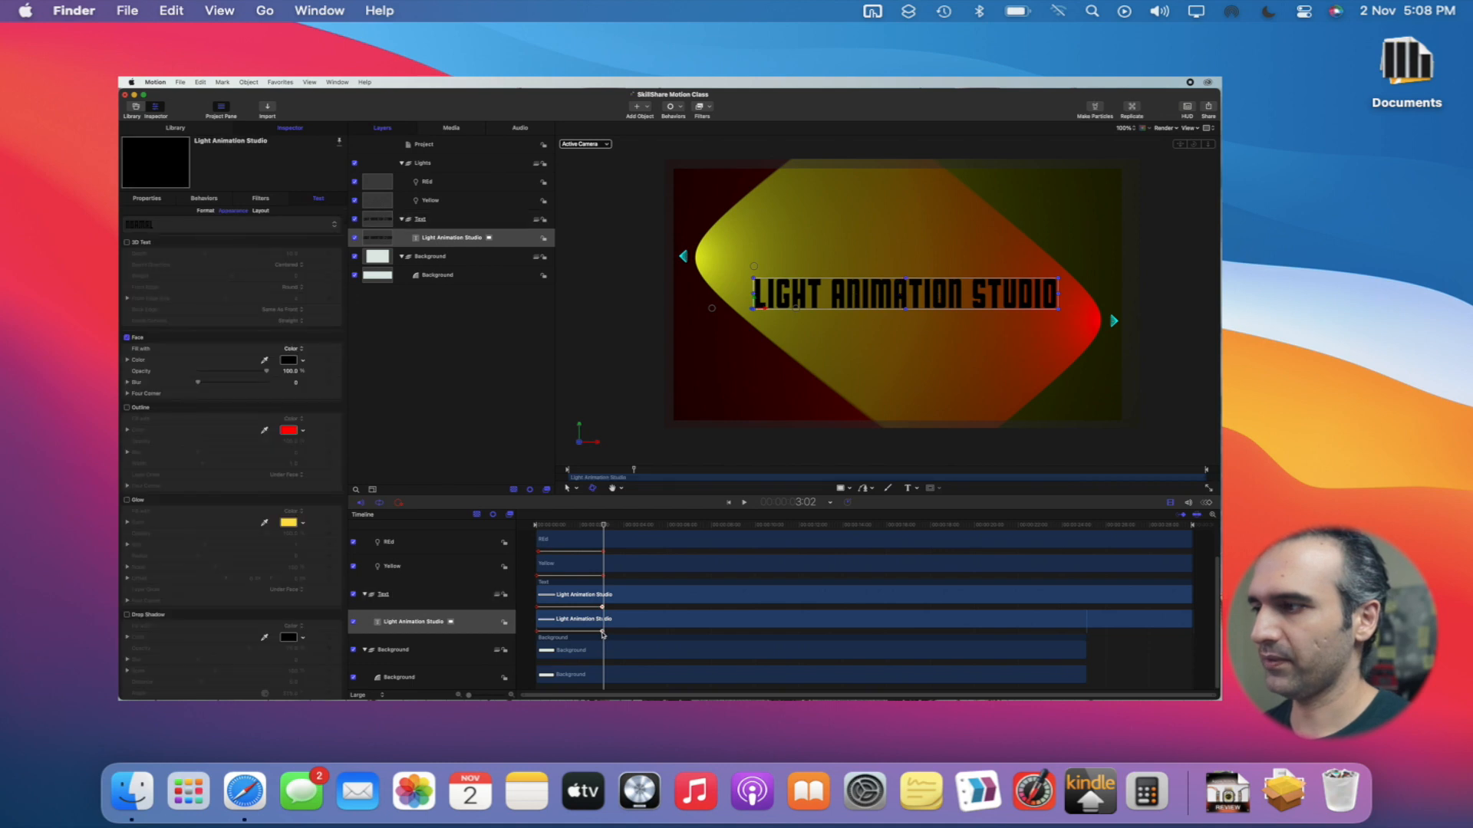
left_click_drag(603, 633, 575, 635)
left_click_drag(604, 527, 486, 530)
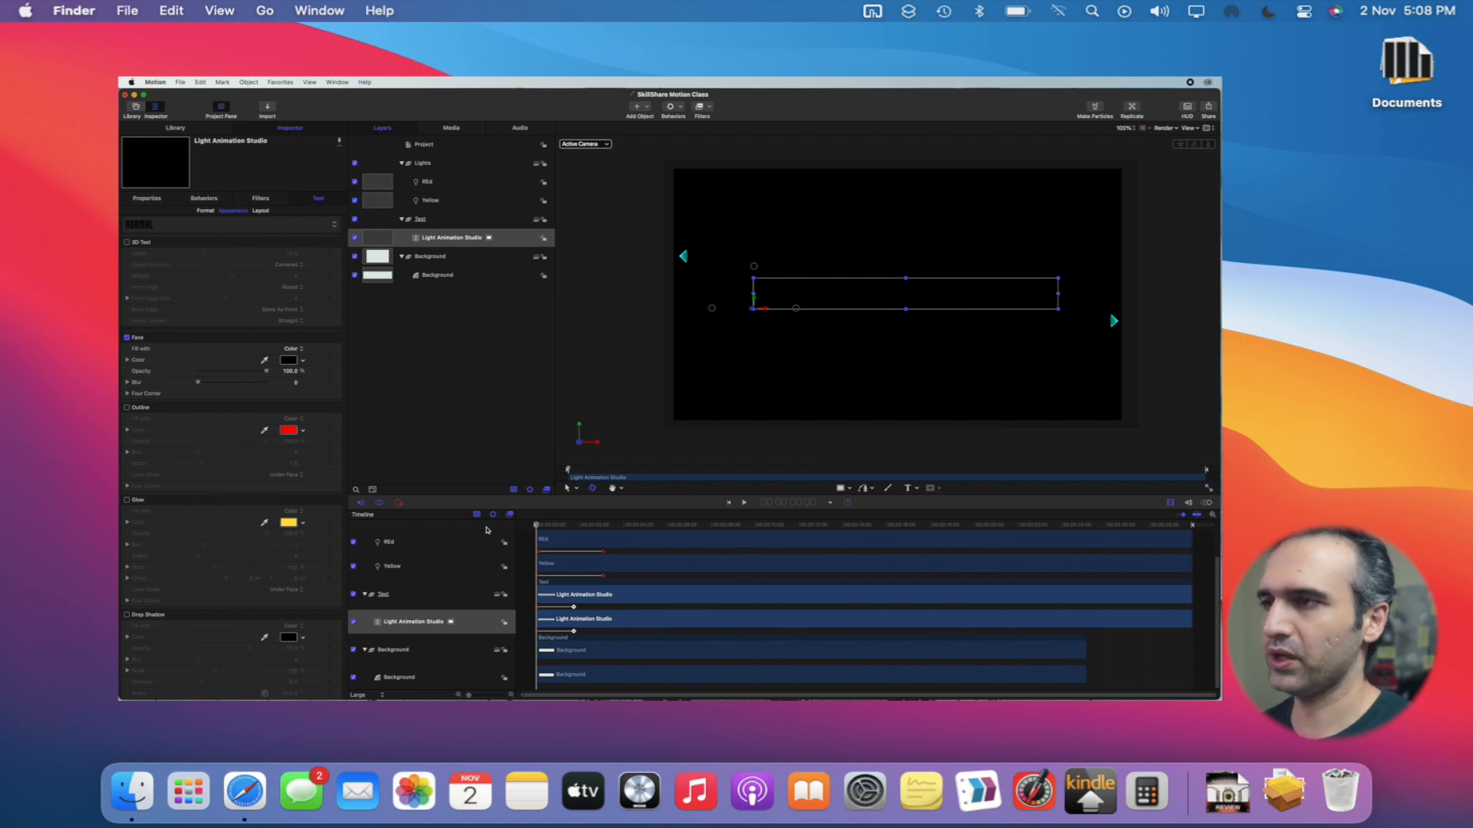
key("space")
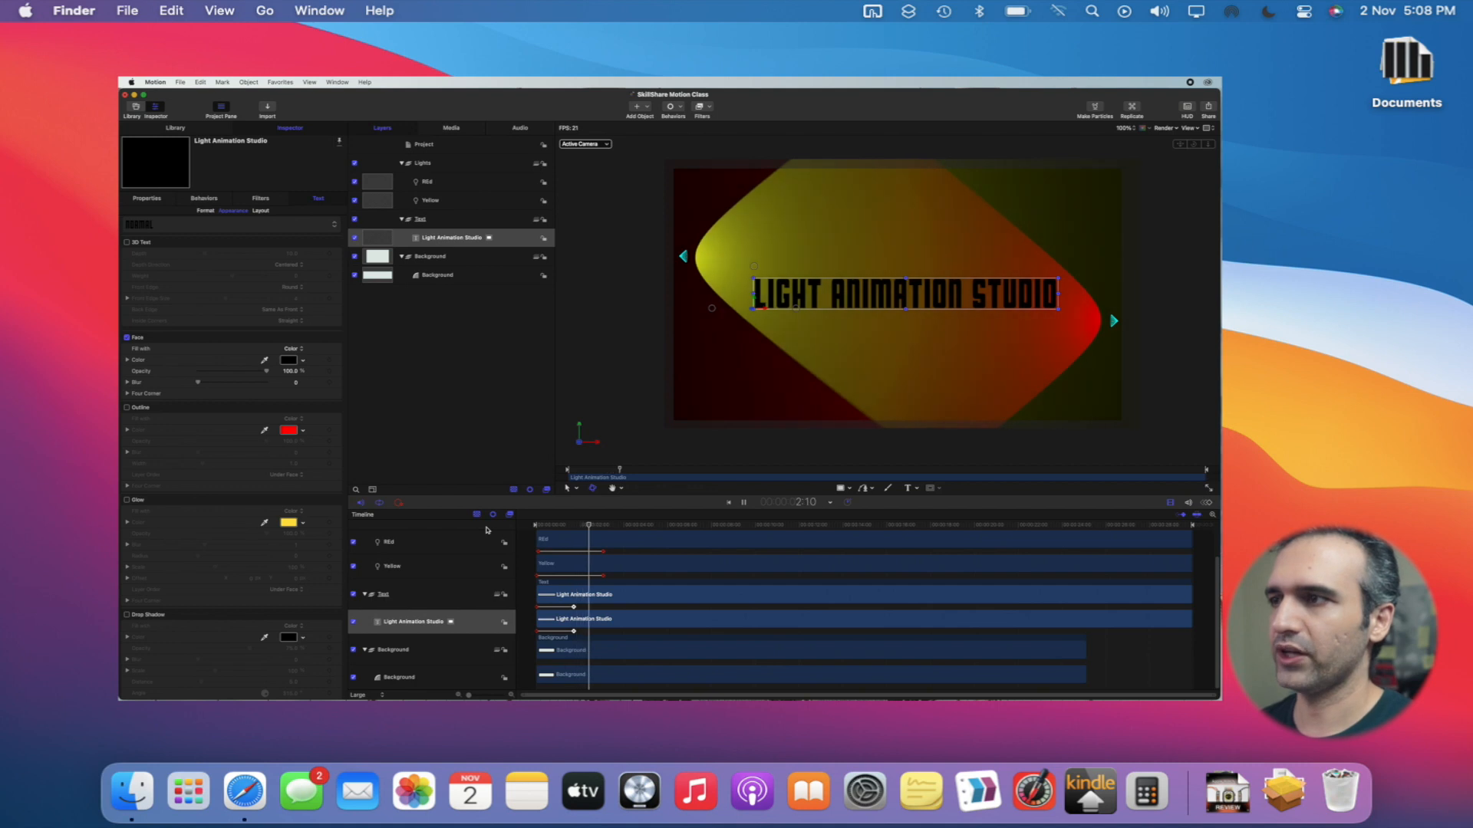
key("space")
Set the playhead to 3:06 and show the library's 3D Objects without the "smoke" search filter
mouse_move(602, 526)
left_mouse_down()
mouse_move(536, 528)
mouse_move(603, 527)
left_mouse_up()
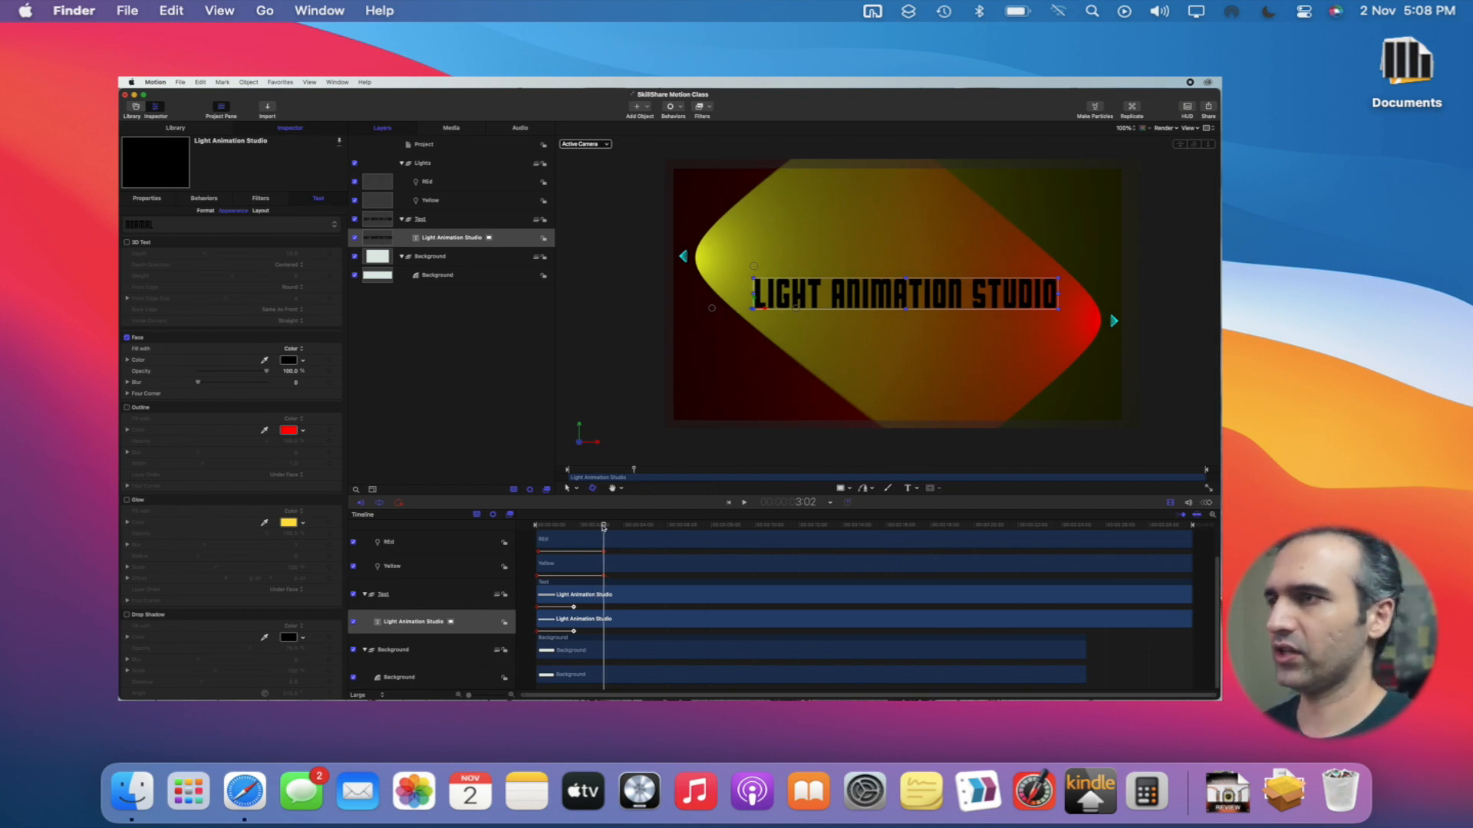
mouse_move(604, 527)
left_mouse_down()
mouse_move(543, 528)
mouse_move(608, 537)
left_mouse_up()
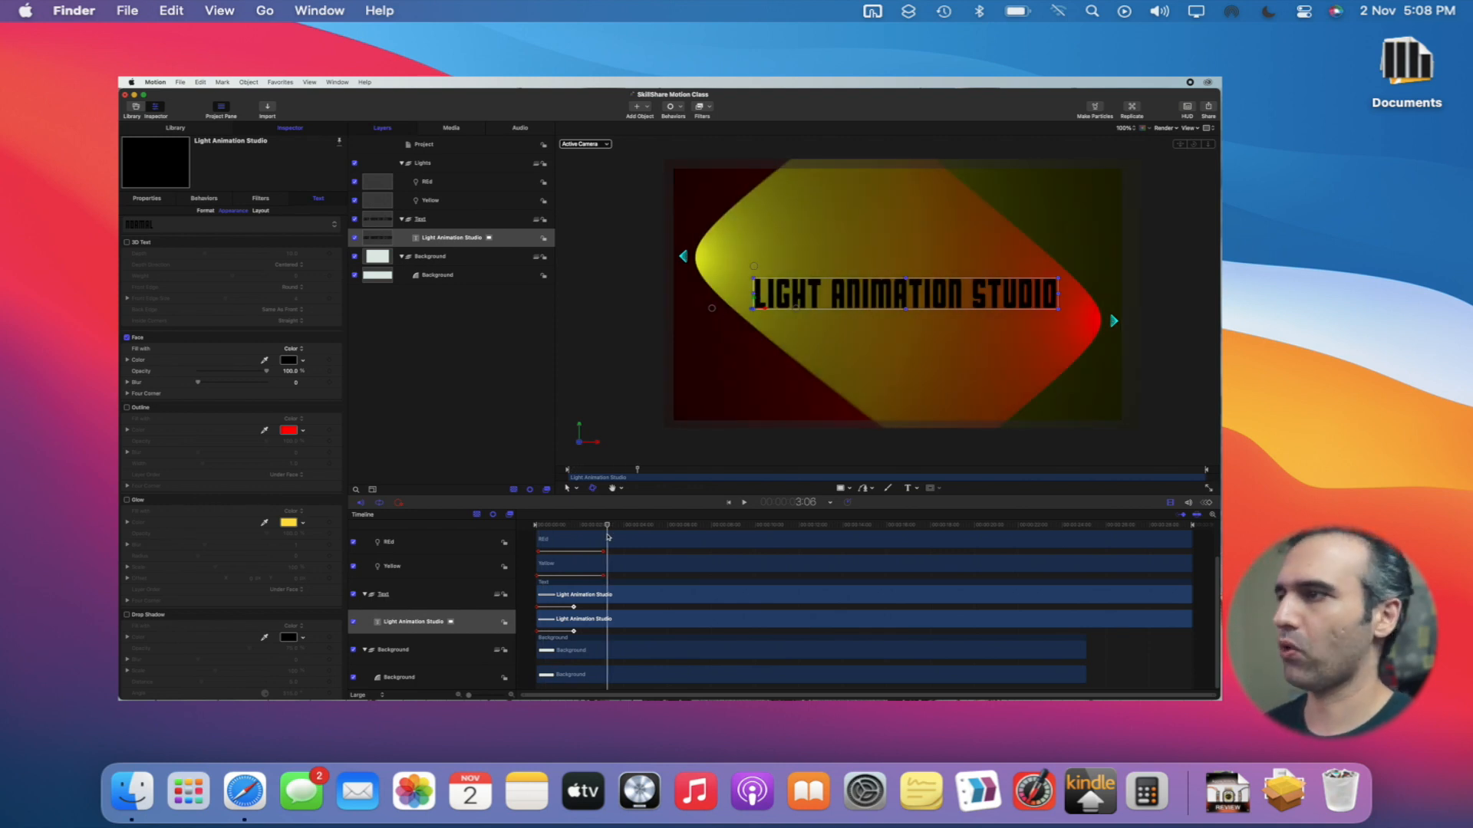
left_click(146, 199)
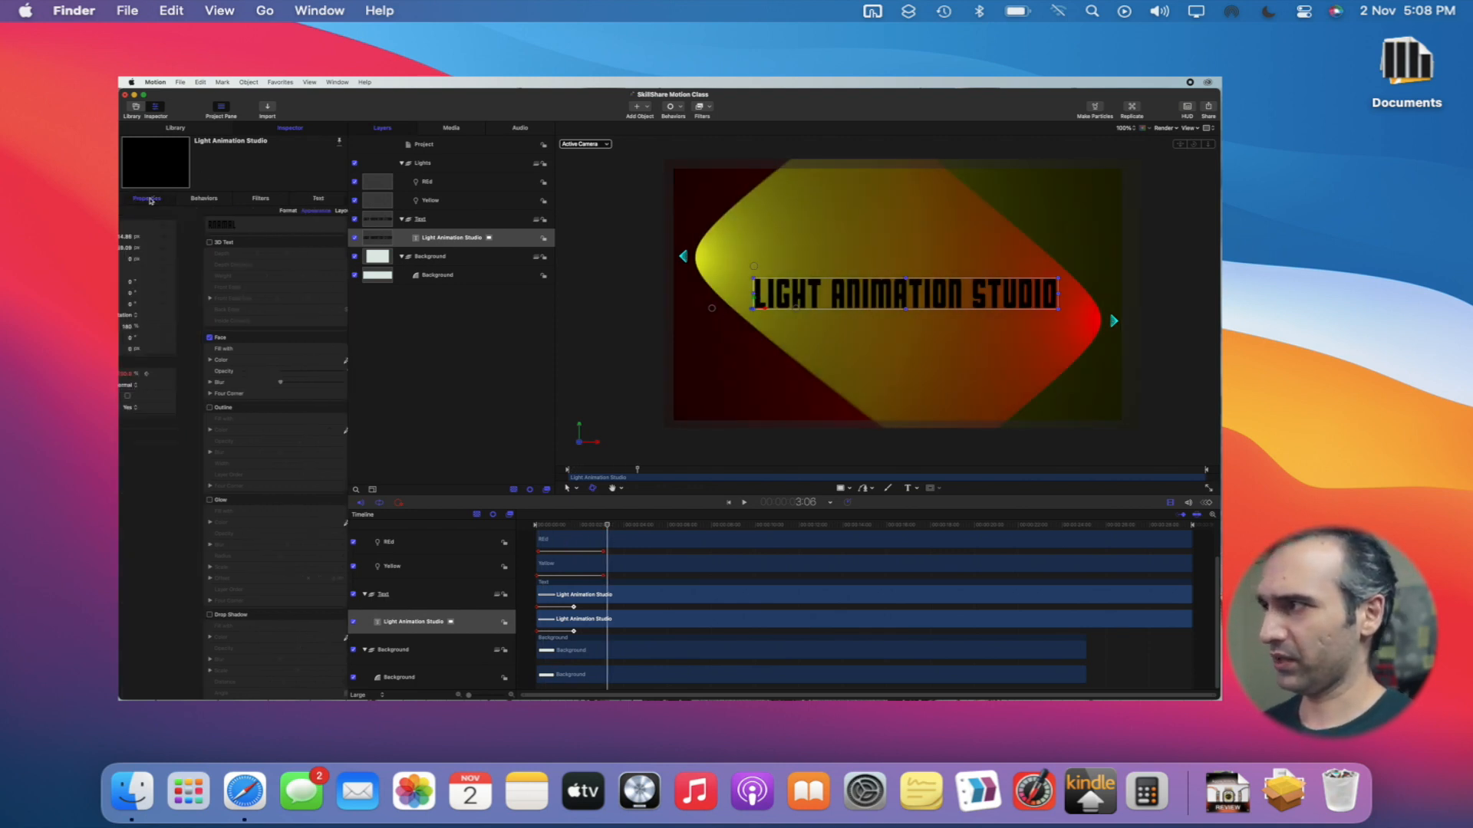
left_click(173, 128)
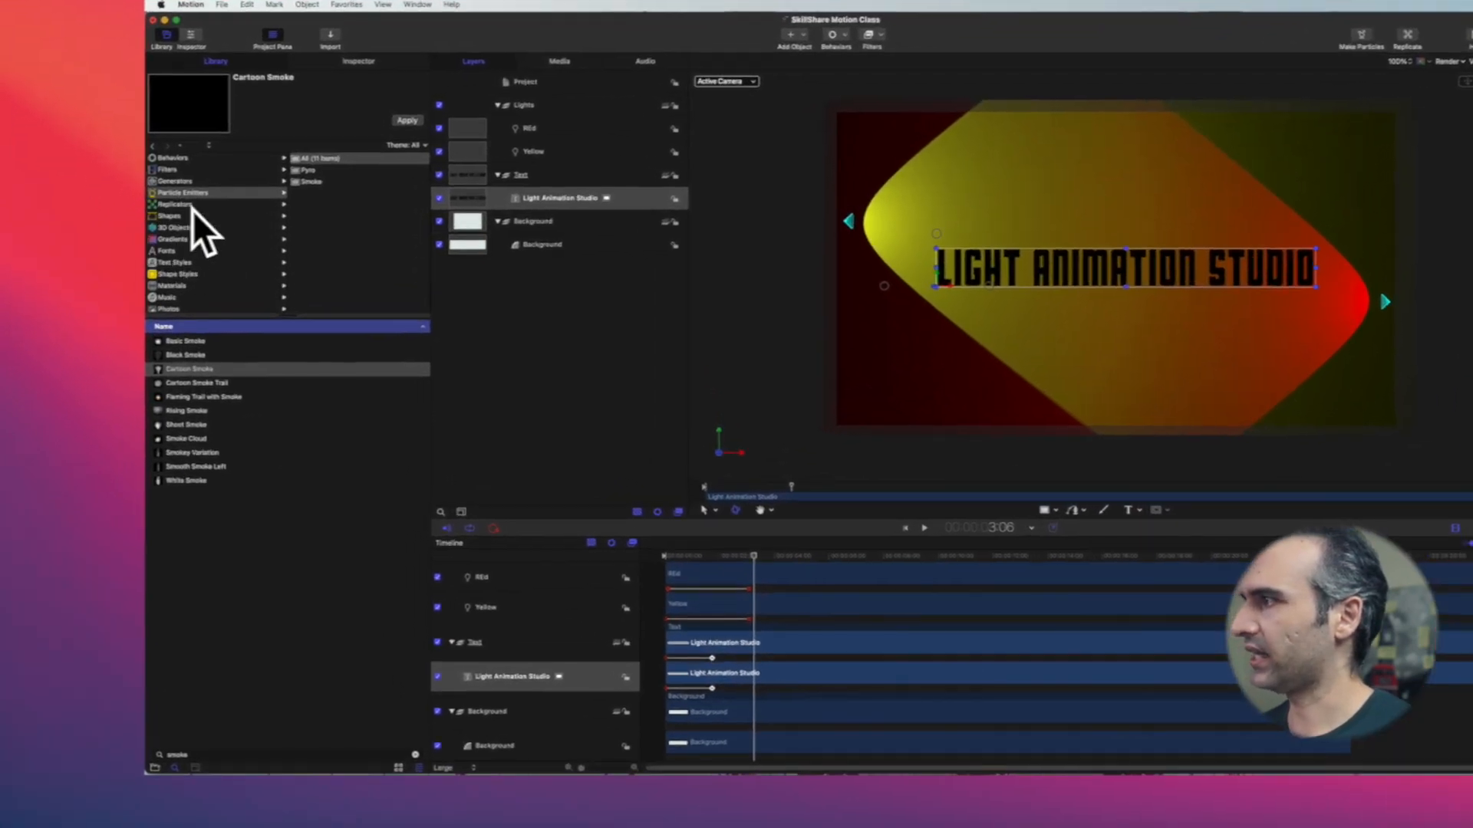
left_click(182, 227)
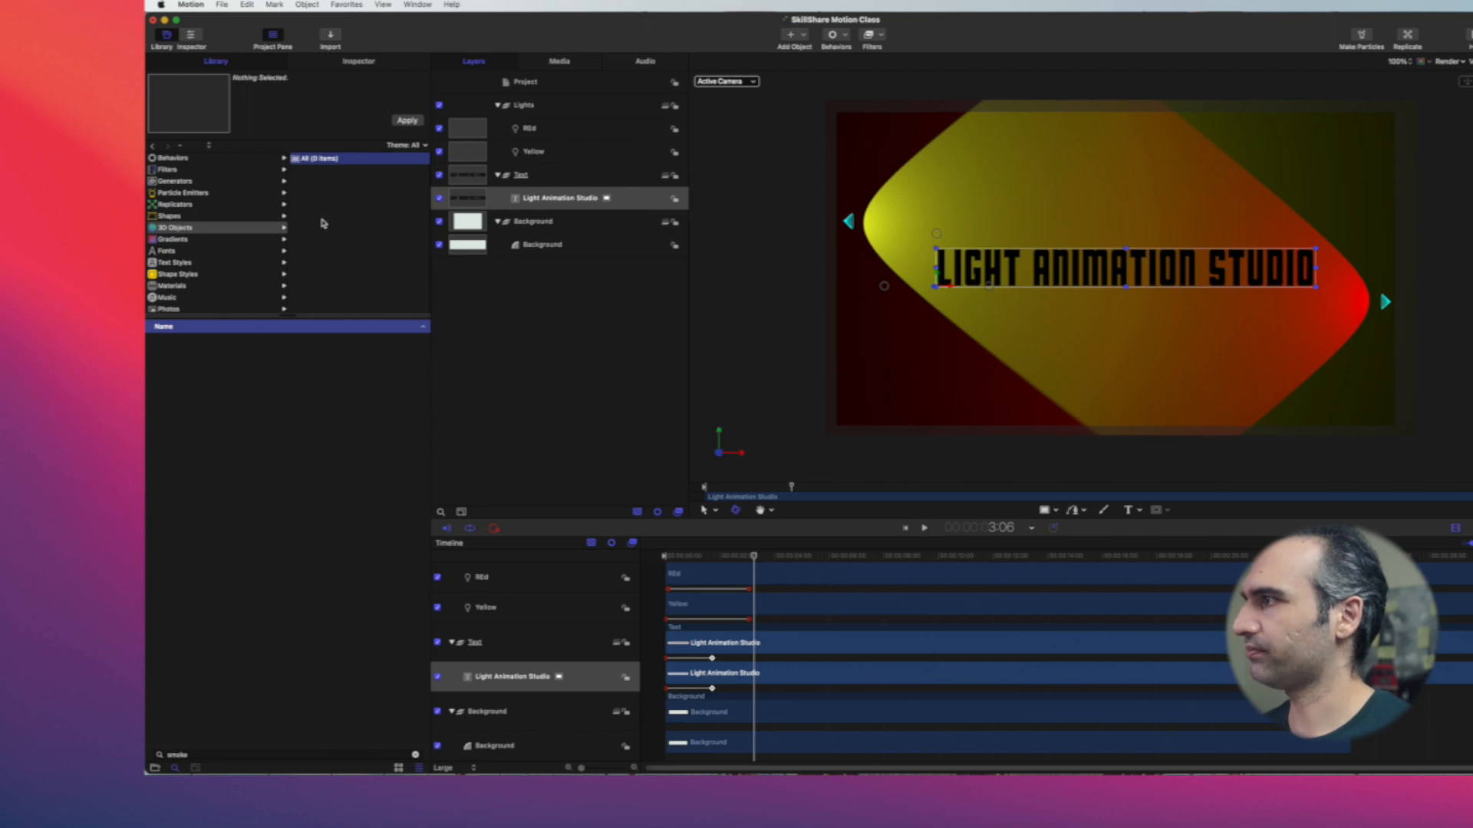
left_click(415, 755)
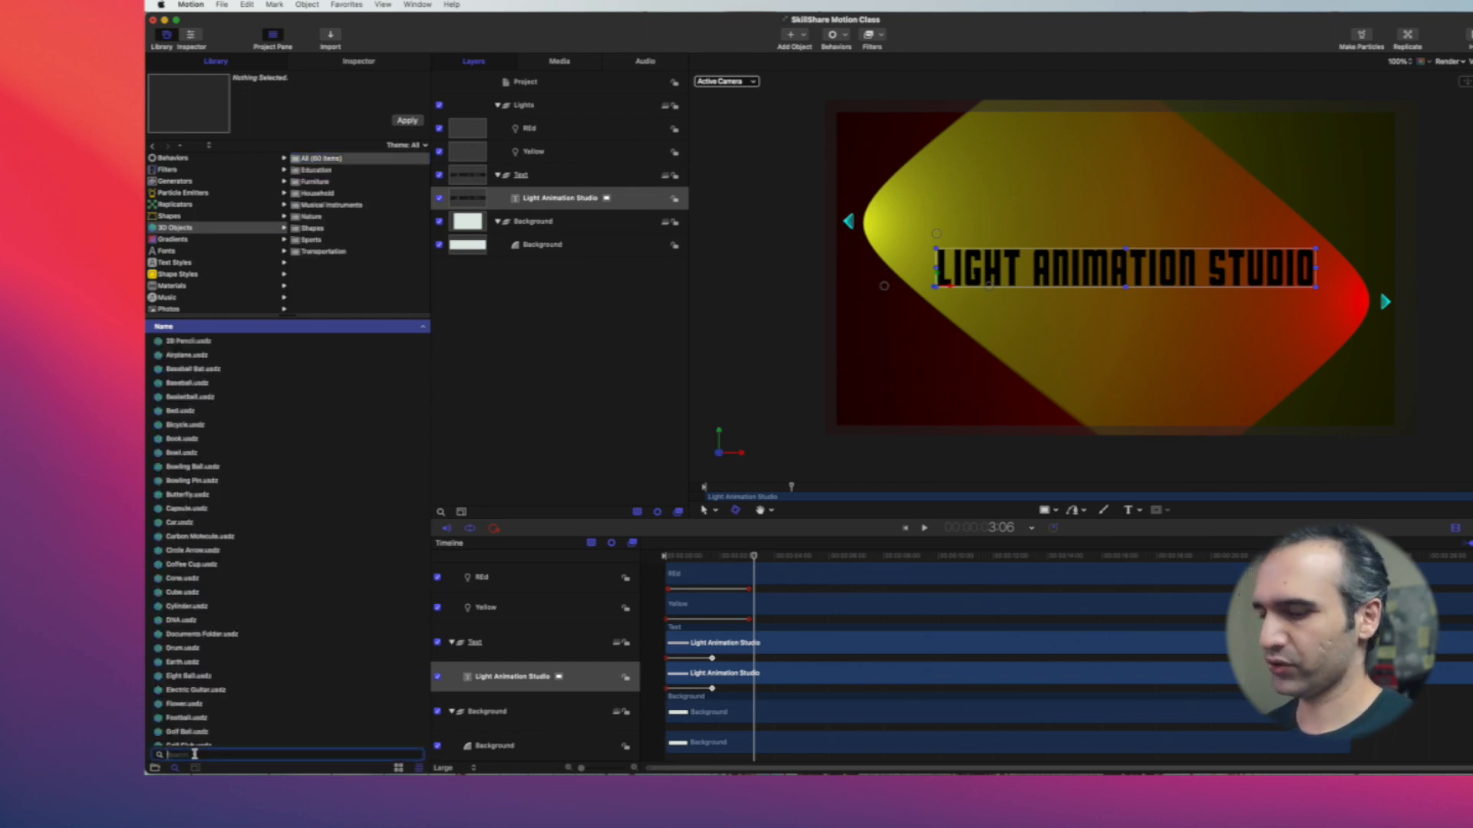
Search the 3D objects for "plane", clear the search and browse all the objects as thumbnails
type("plane")
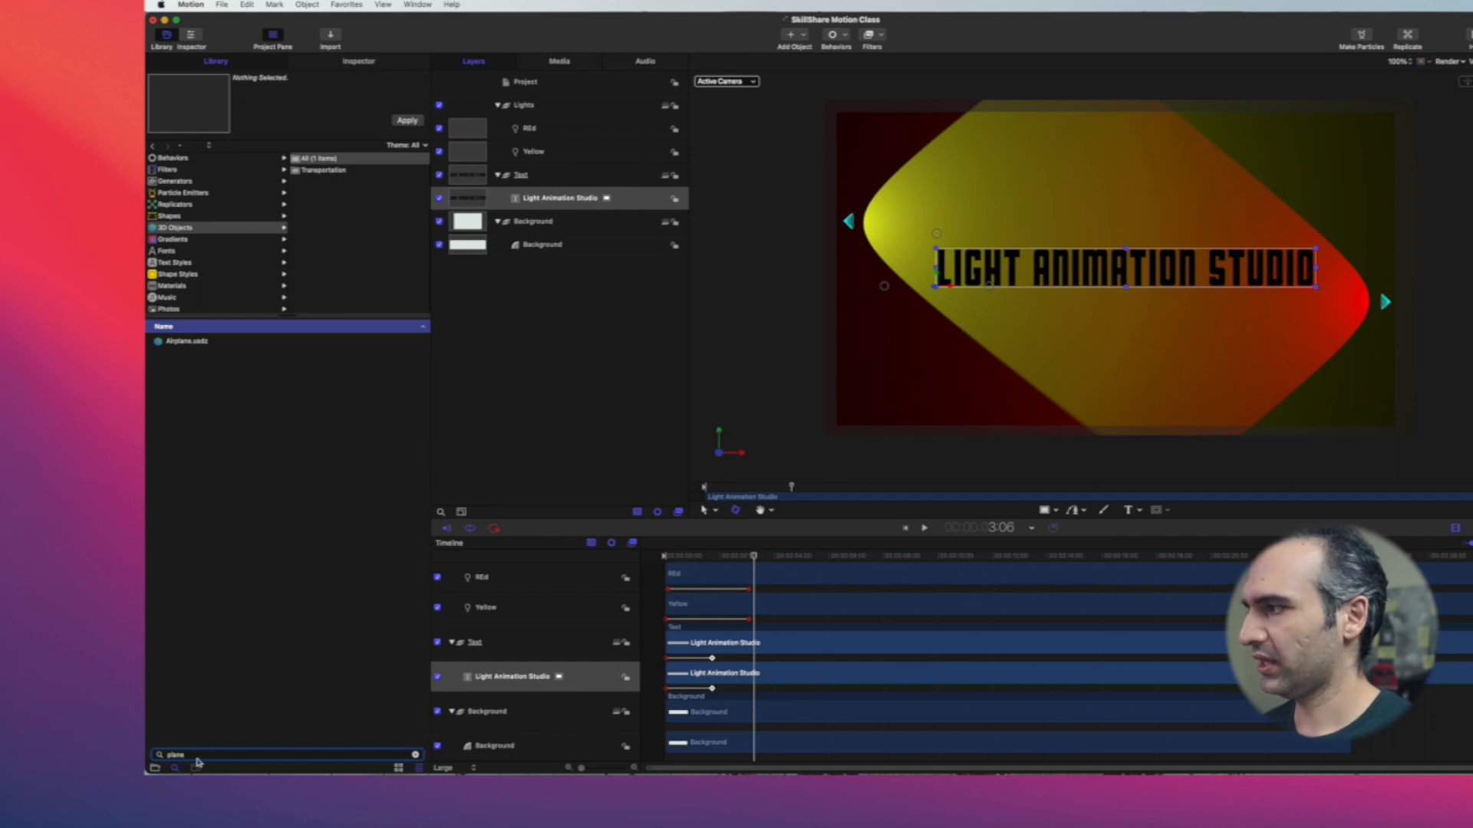
key("BackSpace")
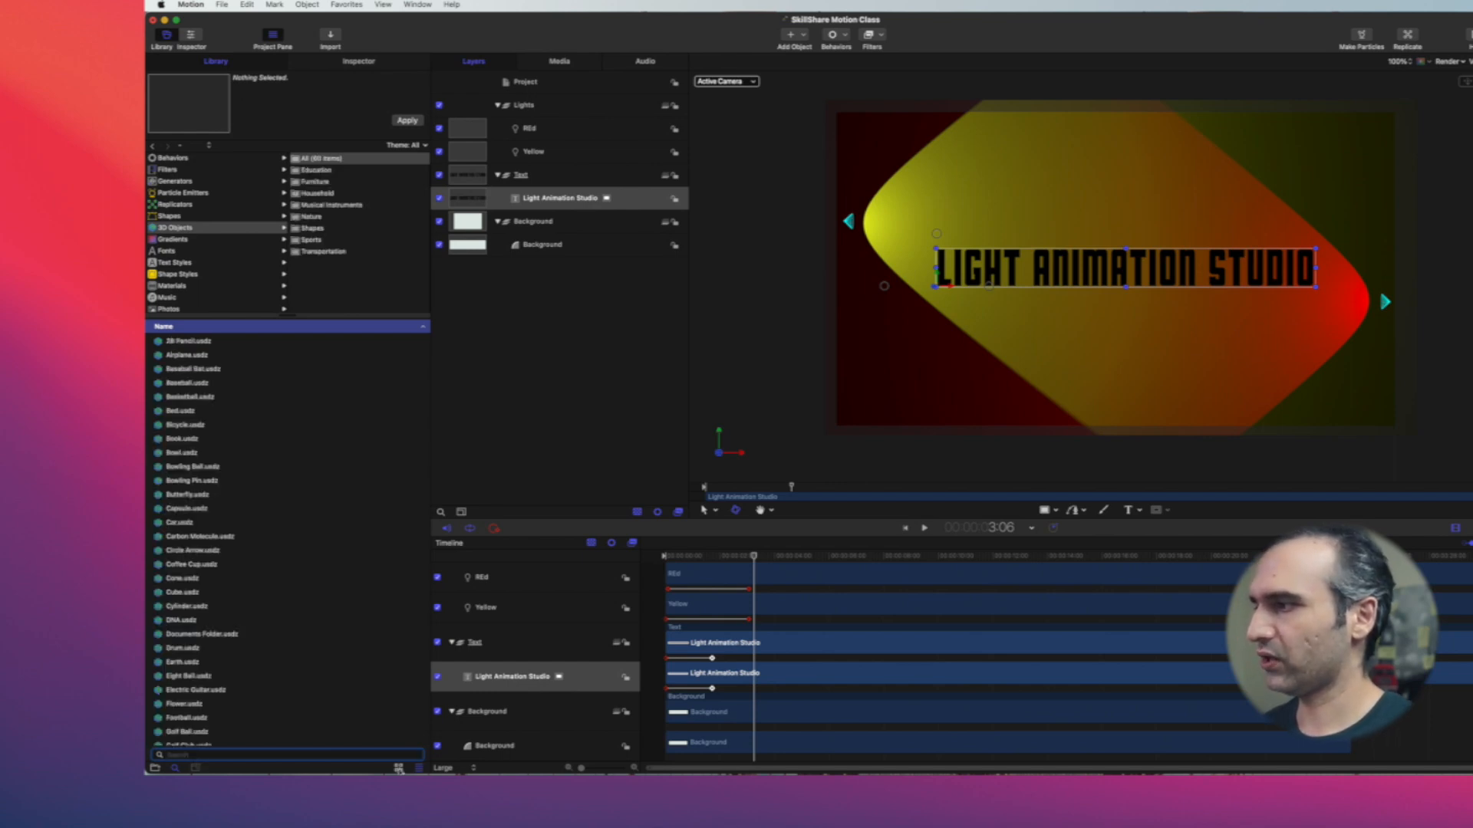
left_click(398, 768)
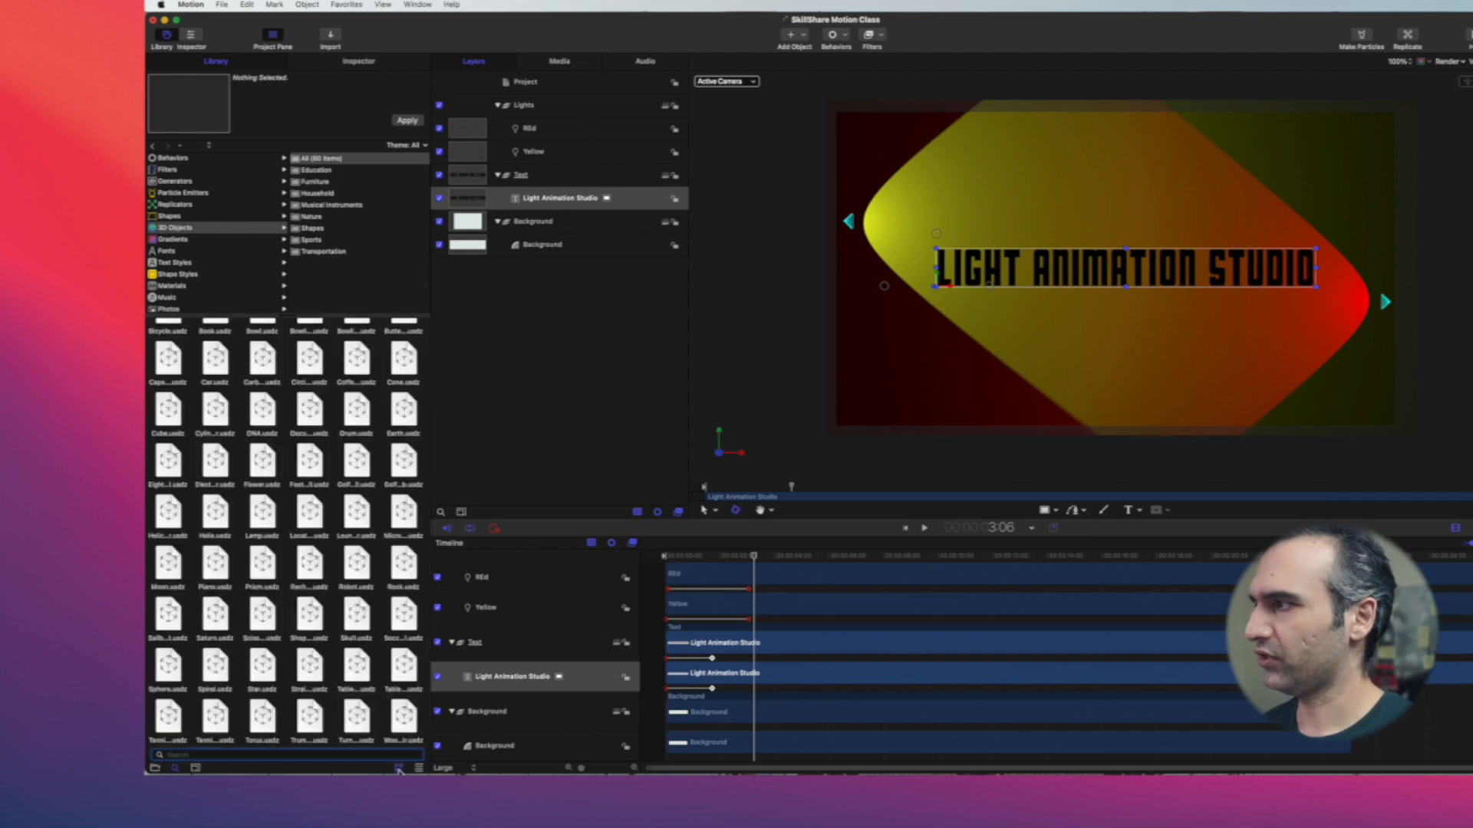
scroll(363, 616, "up", 3)
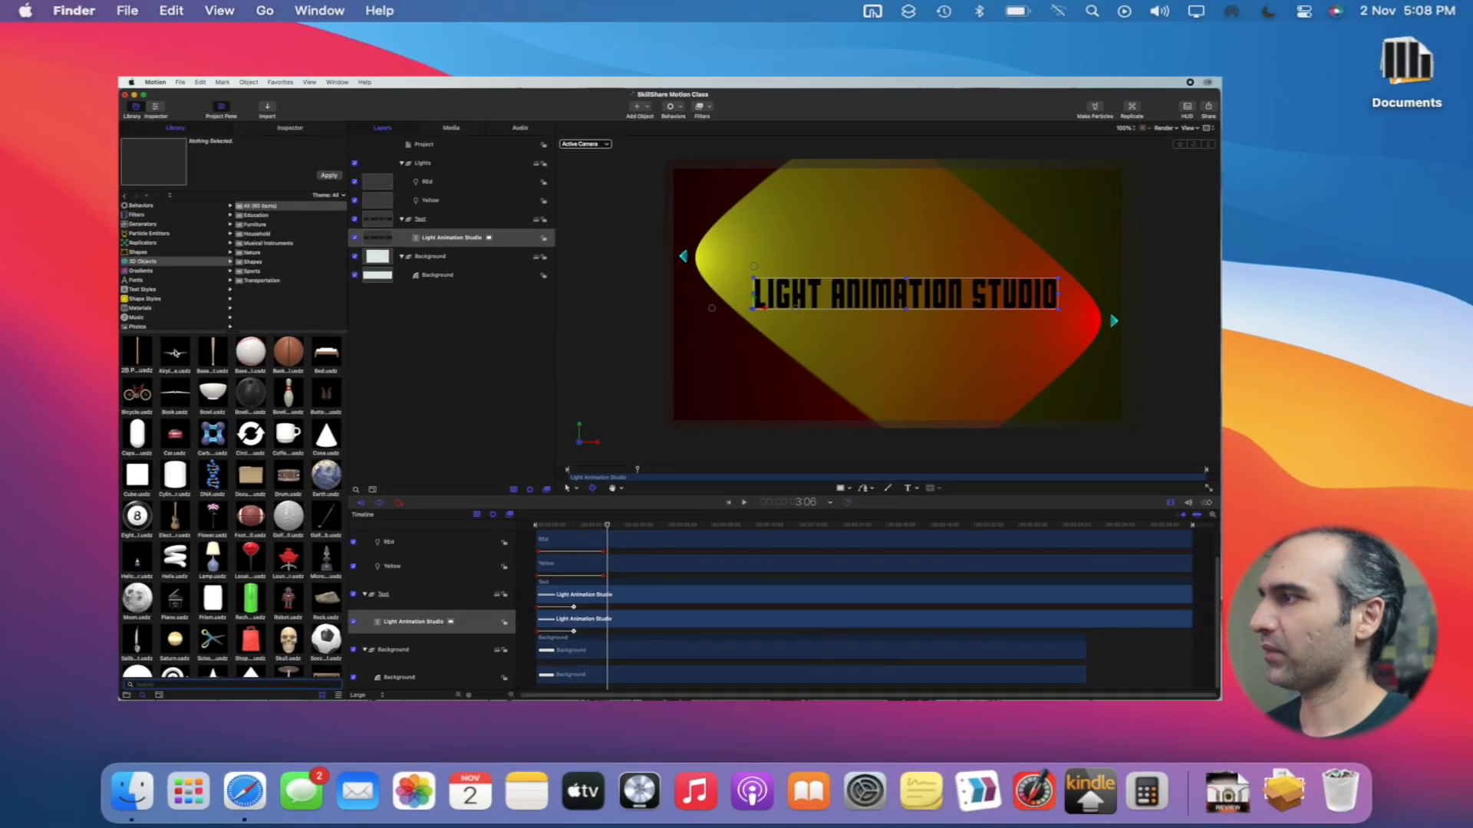
Add the Airplane.usdz object to the canvas at 3:06 and move its layer into the Lights group below Yellow
left_click(172, 361)
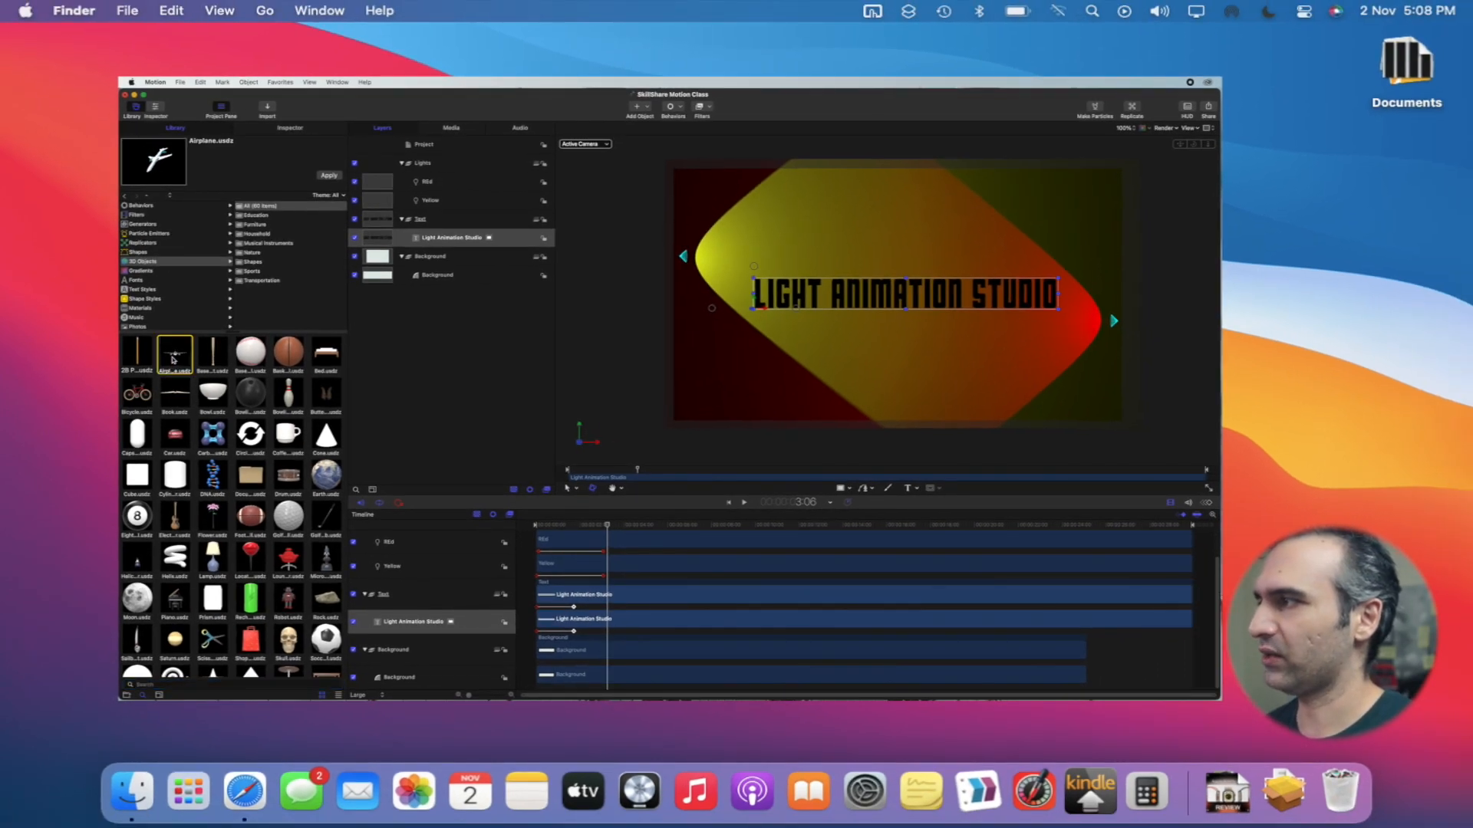
left_click_drag(171, 358, 813, 343)
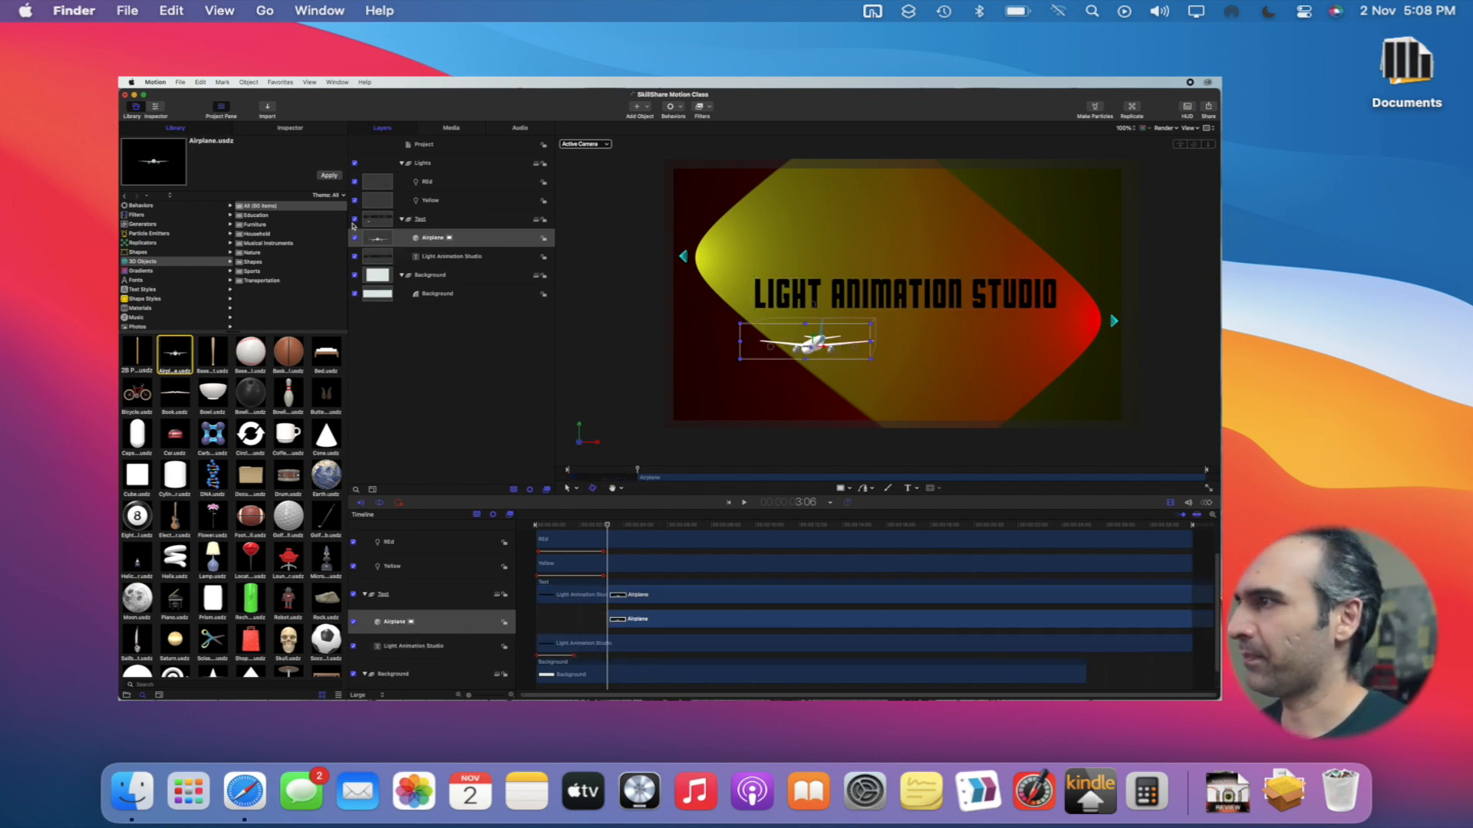
left_click_drag(429, 242, 428, 214)
Position the airplane just below the middle of the text and rotate it to a side view with its nose facing left
left_click_drag(826, 332, 903, 314)
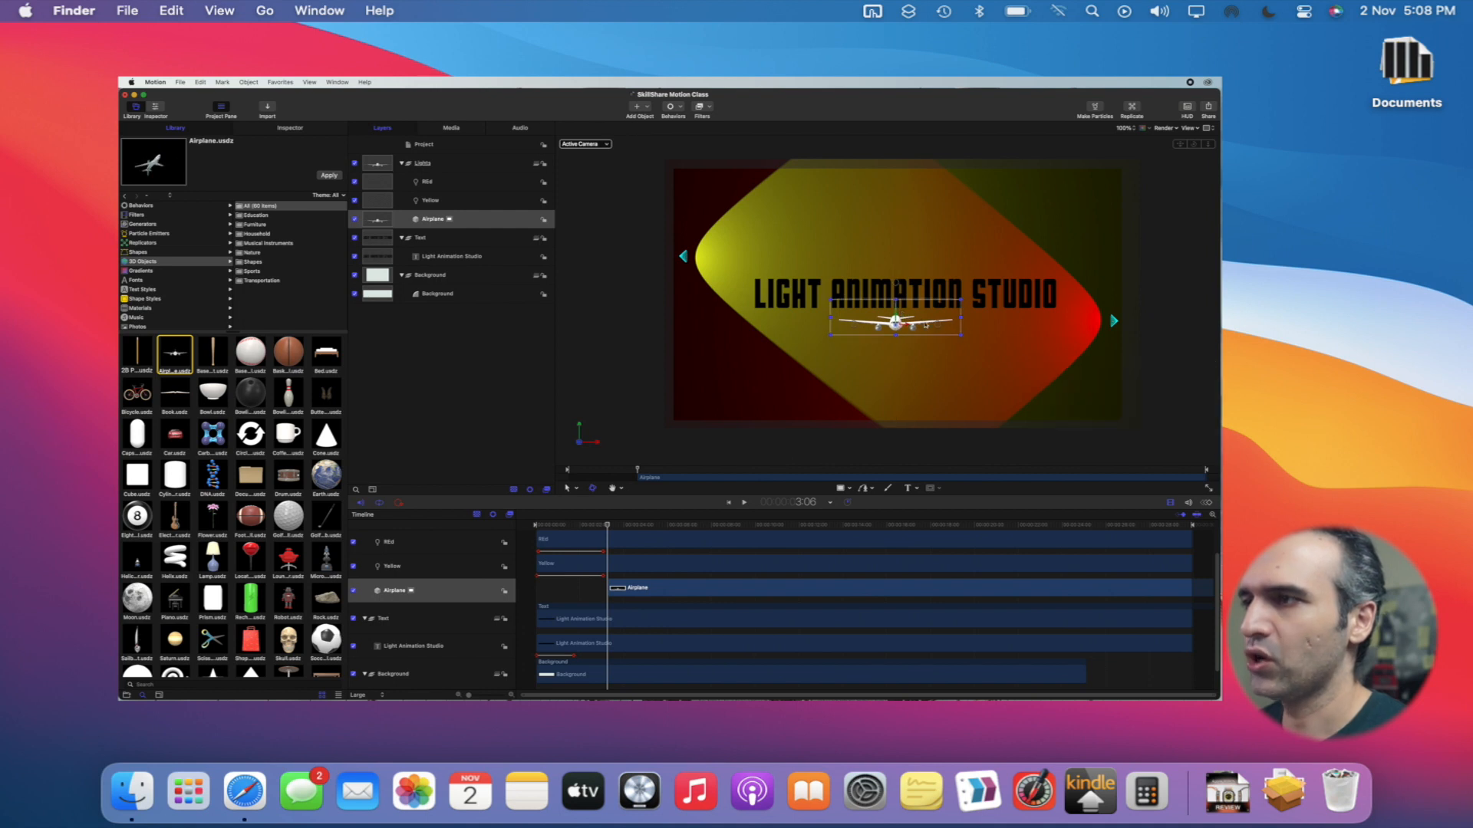
left_click_drag(855, 326, 836, 326)
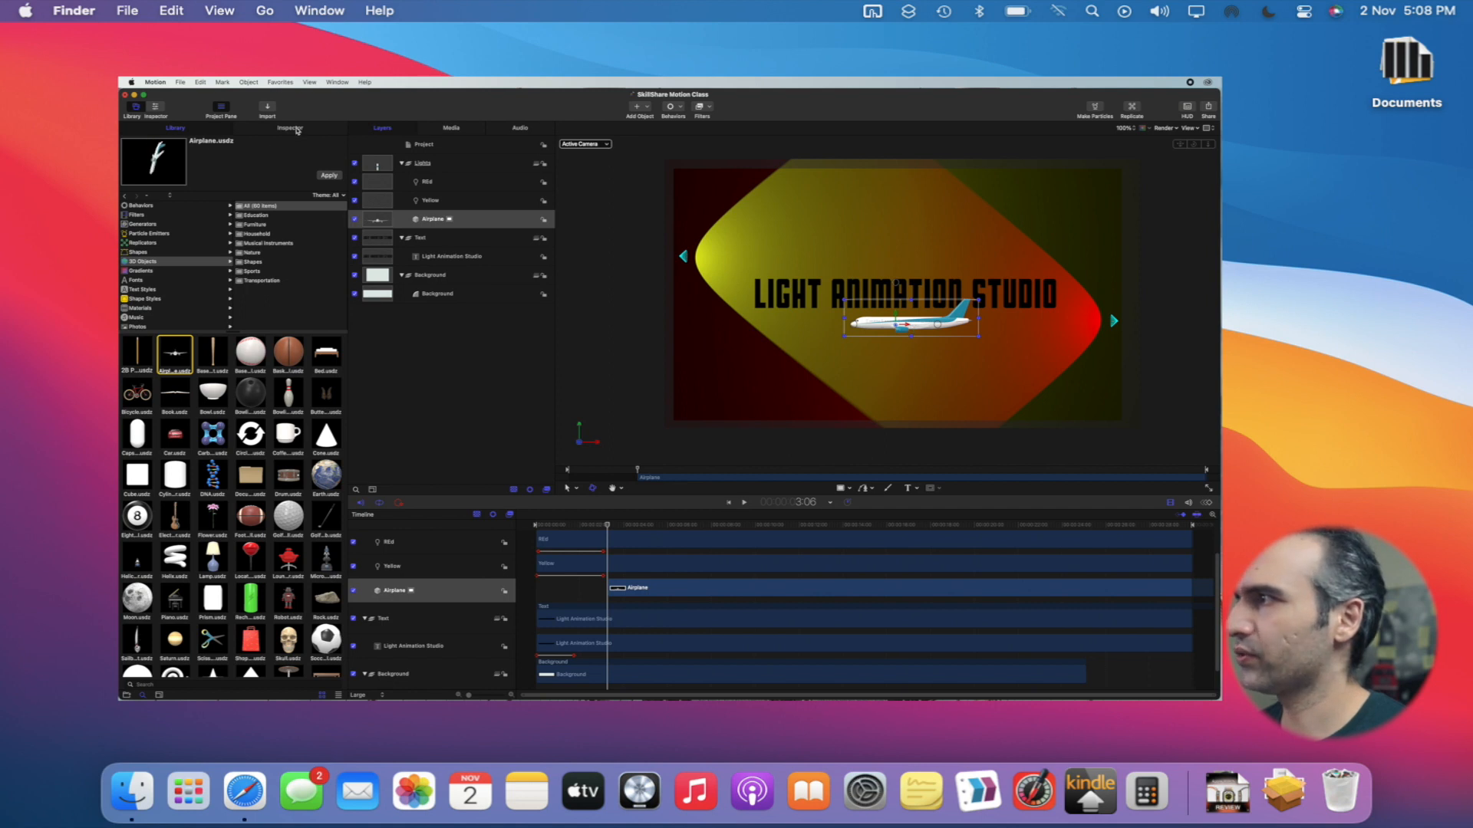
Push the airplane back to a Z position of about -4150 px and raise it to just above the middle of the text
key("super+3")
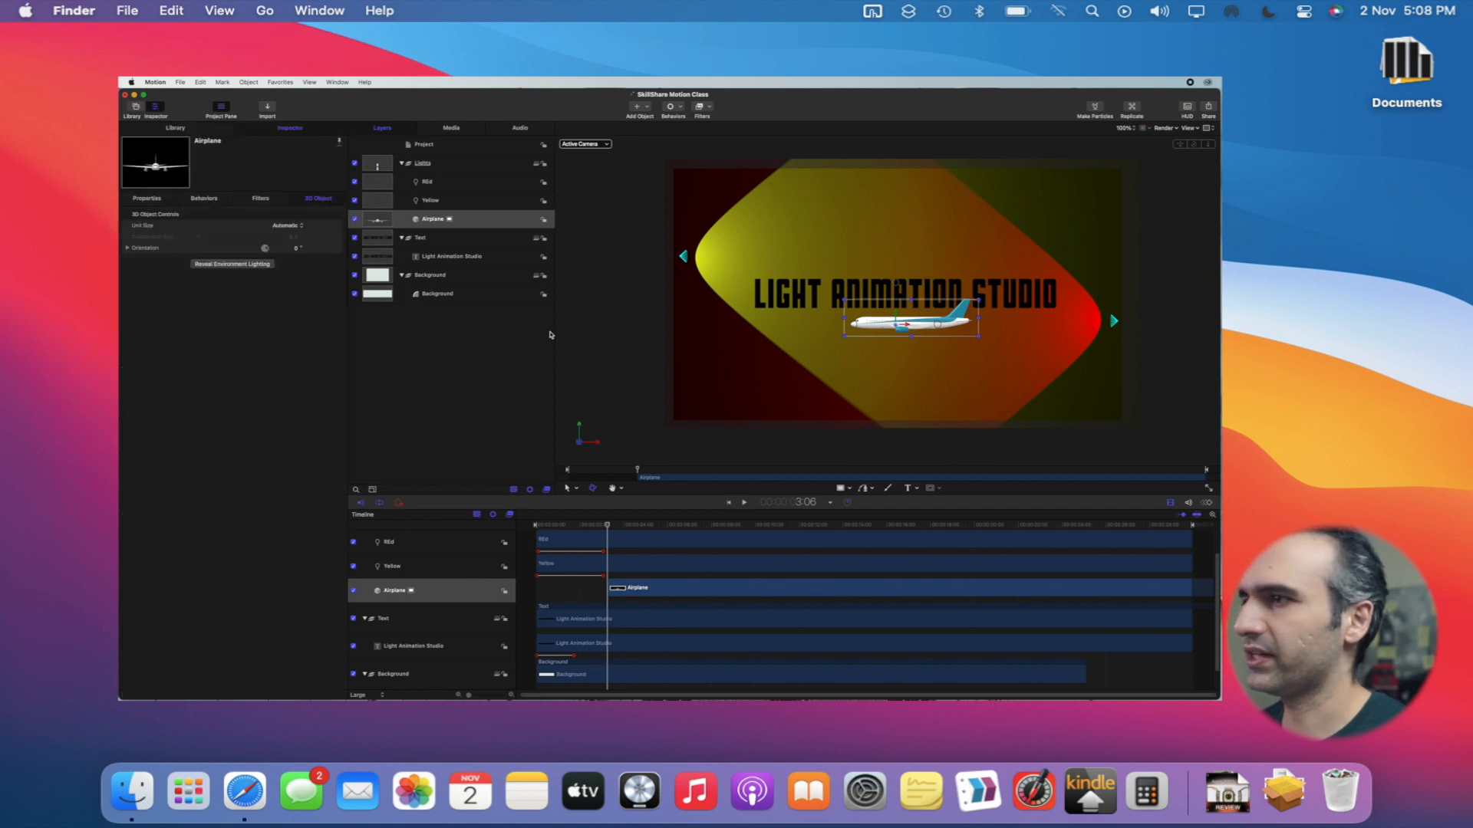
left_click(147, 198)
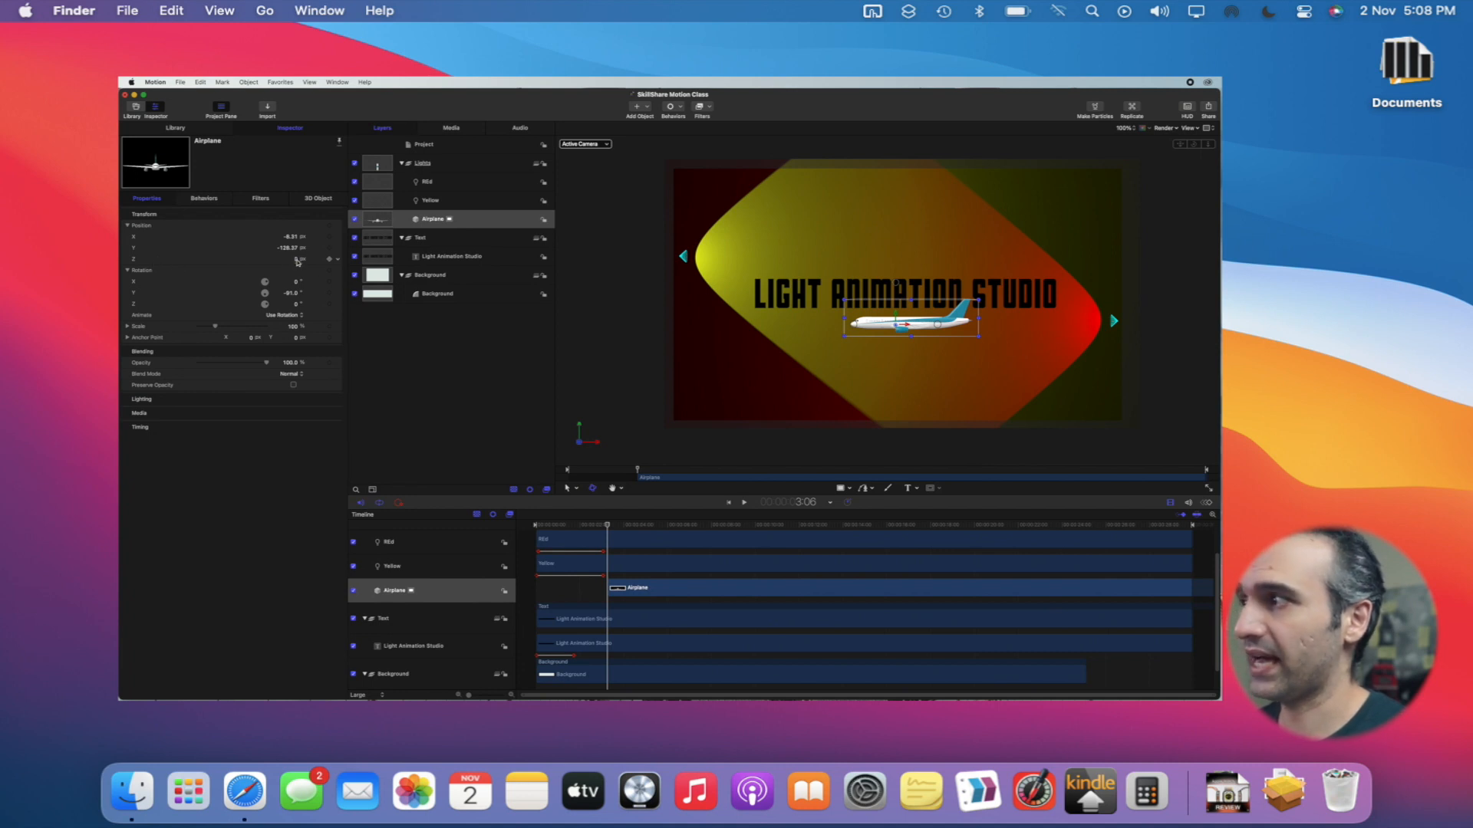
mouse_move(296, 263)
left_mouse_down()
mouse_move(326, 259)
mouse_move(265, 259)
mouse_move(295, 261)
left_mouse_up()
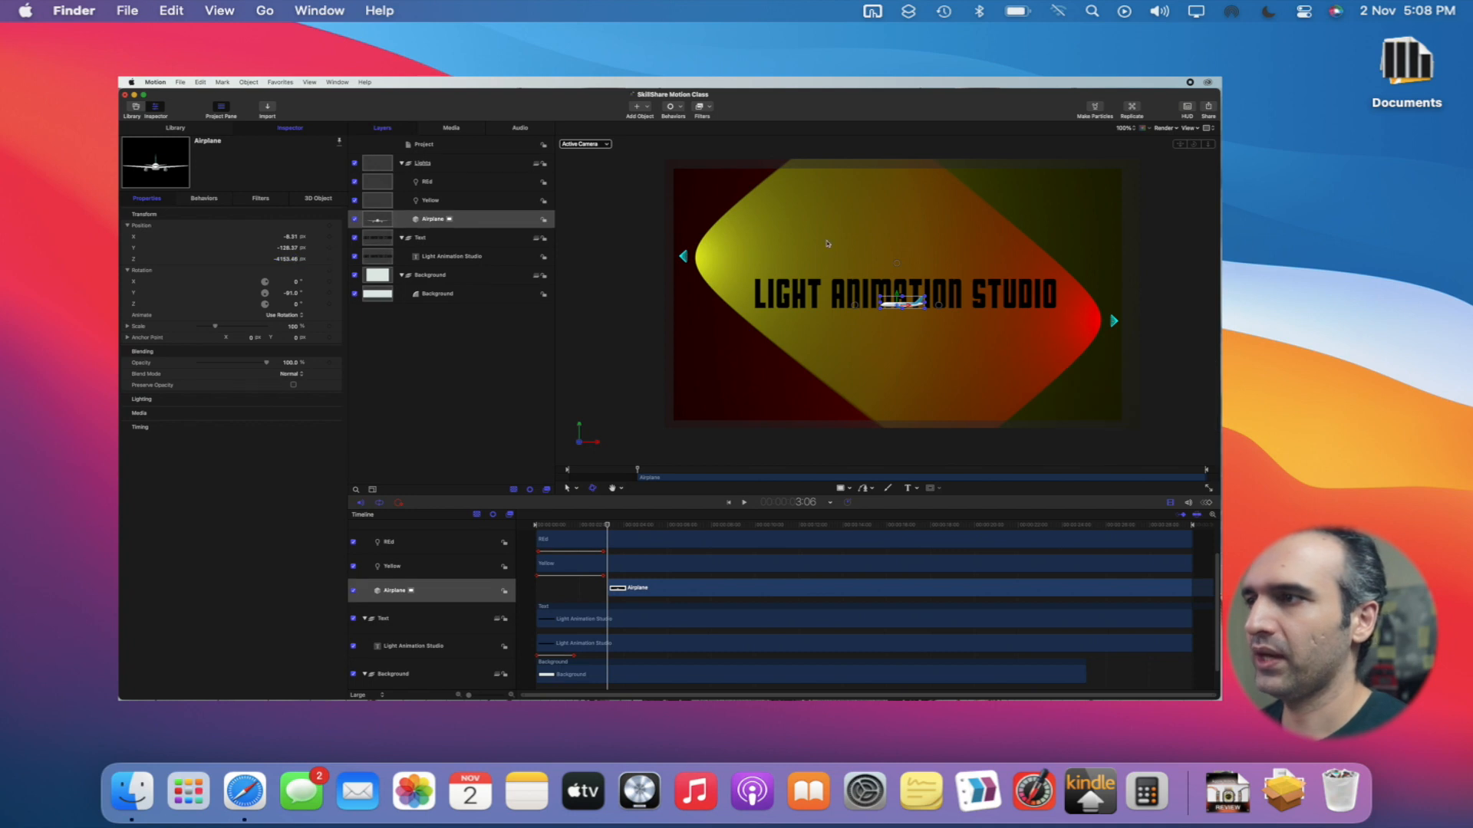
left_click_drag(897, 296, 900, 268)
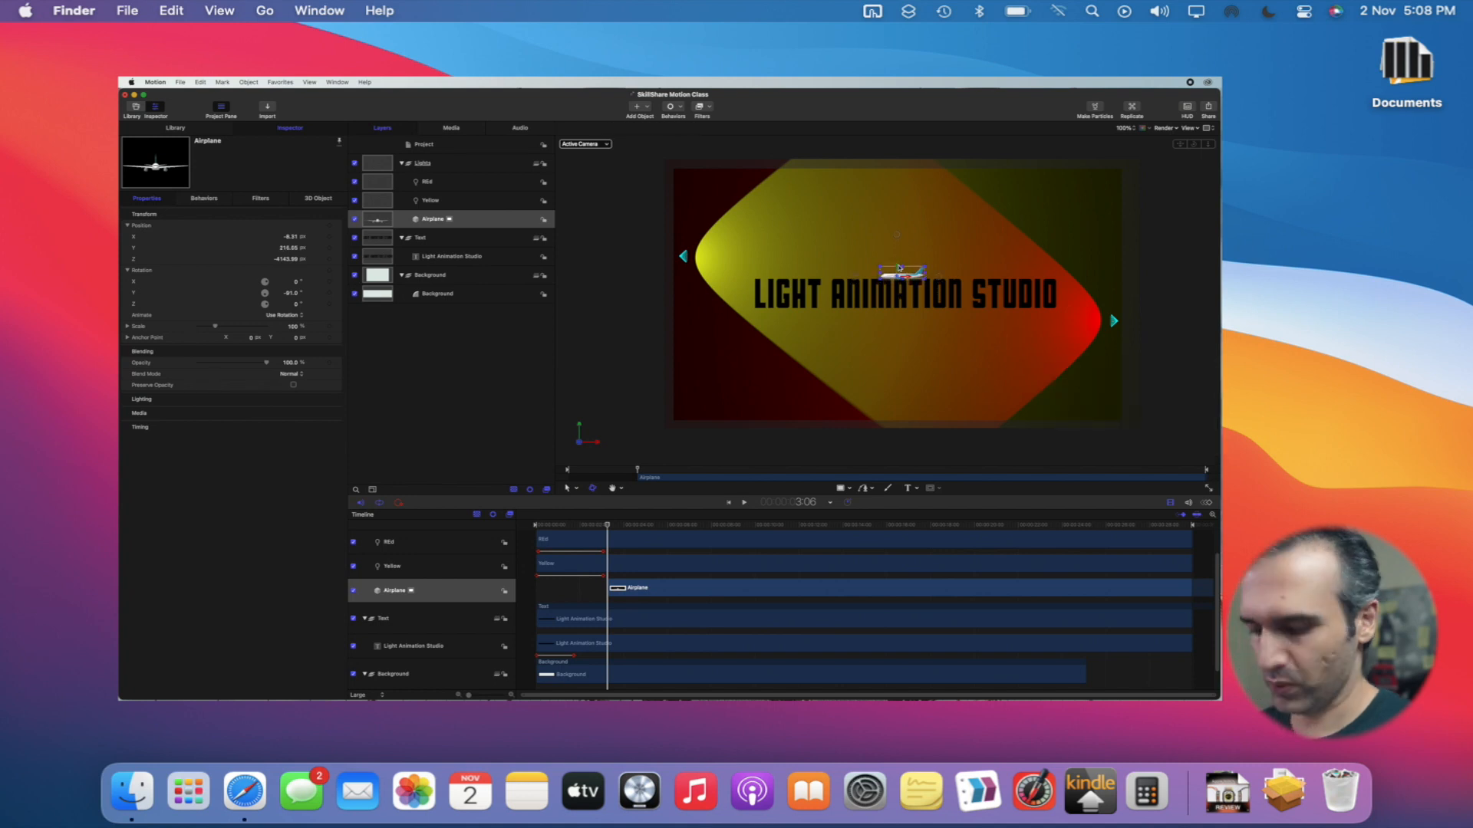
Play the title briefly and roll the airplane slightly to a Z rotation of about -4.2°, keeping its side view
key("super+equal")
key("super+equal")
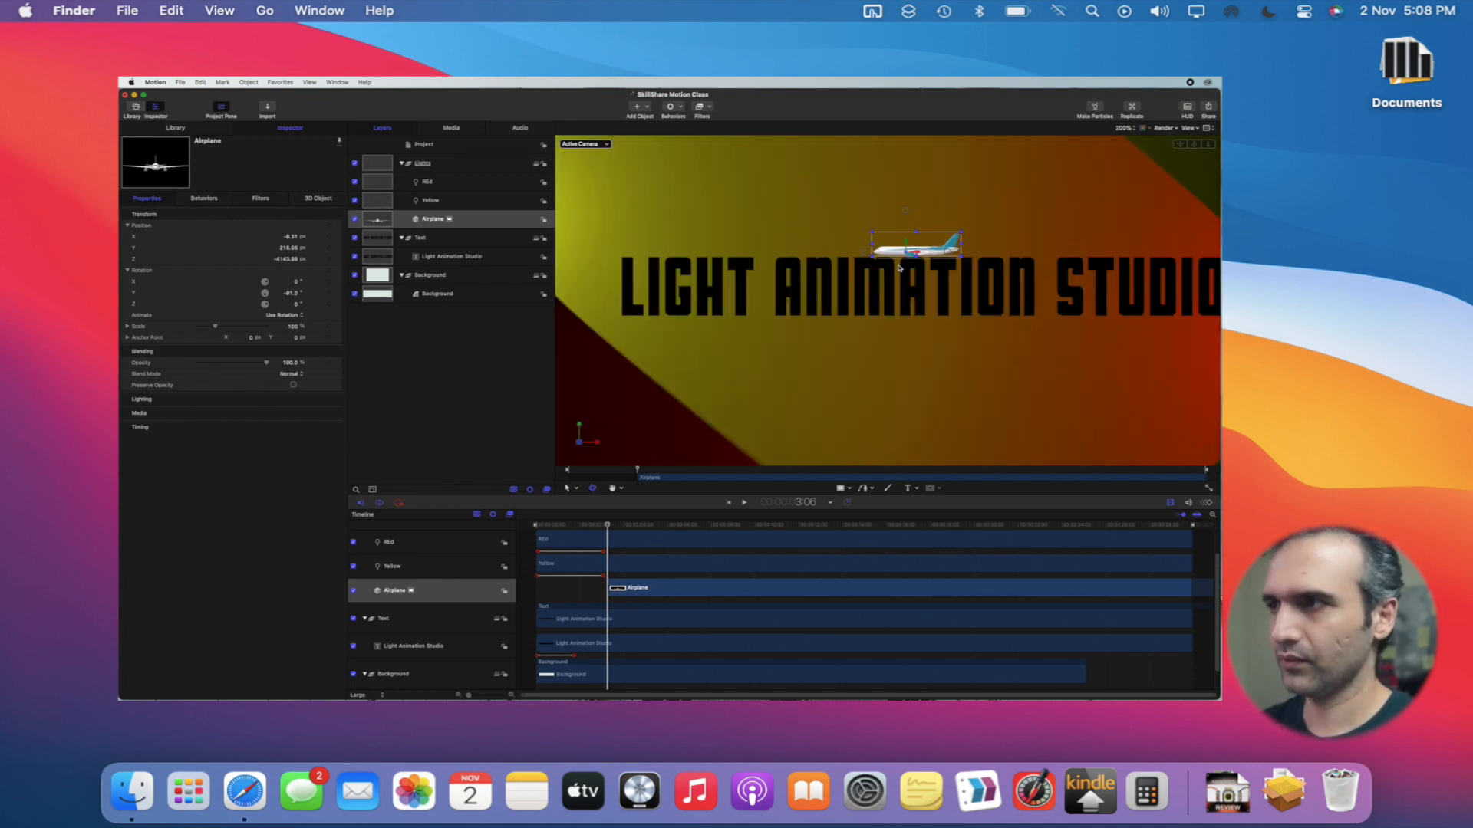
key("space")
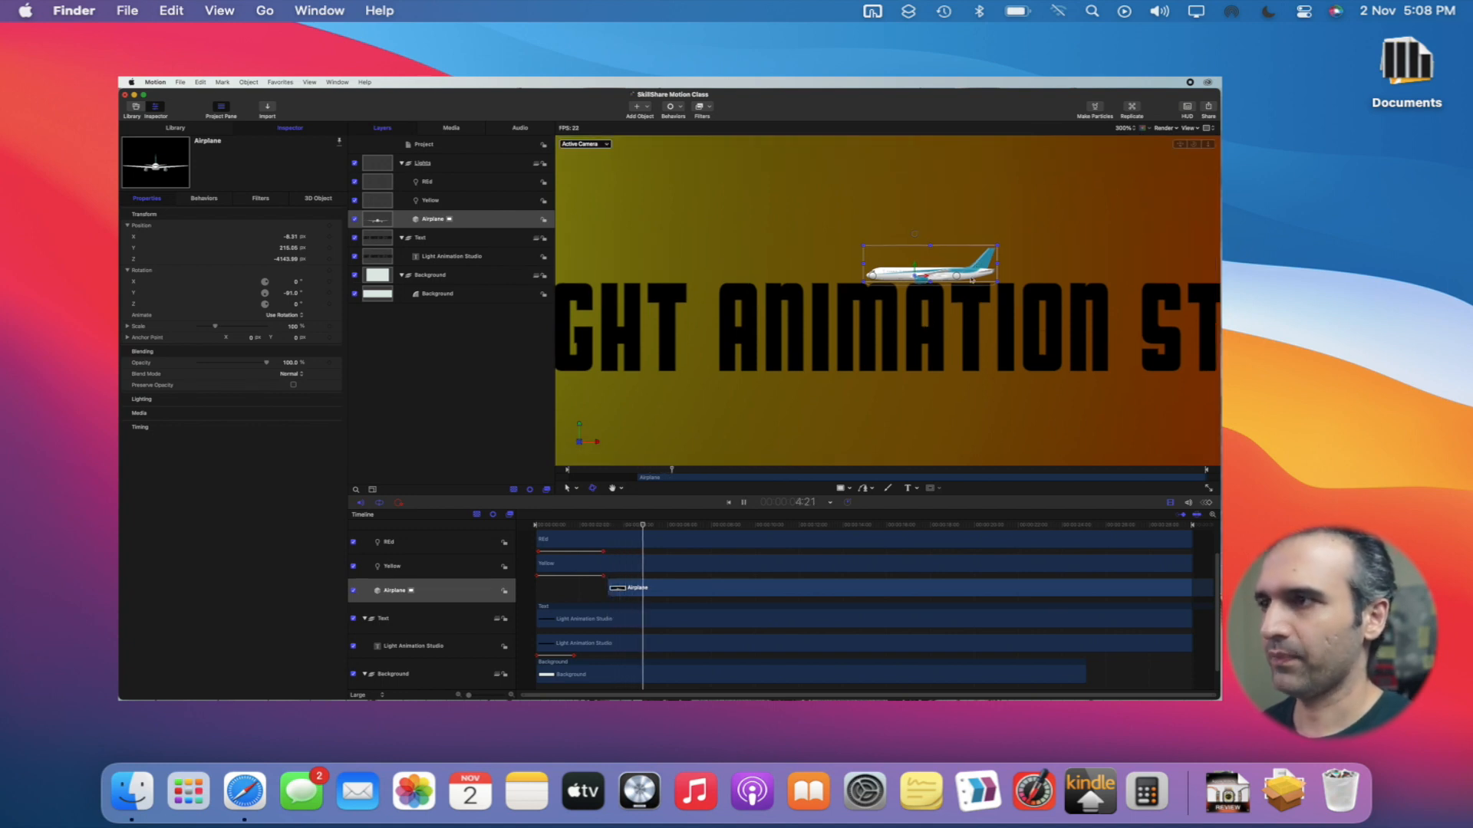
key("space")
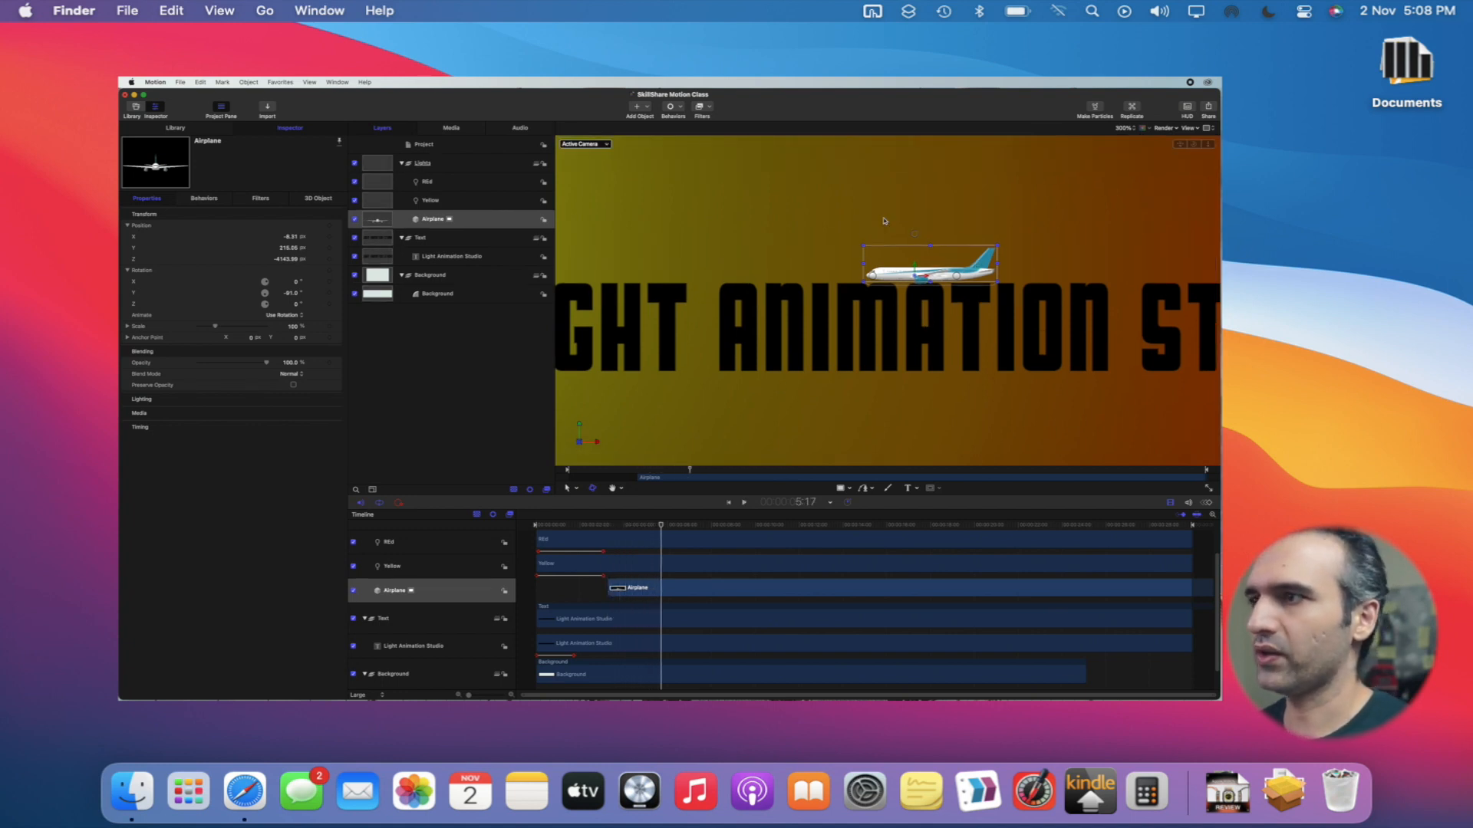
left_click_drag(913, 239, 871, 281)
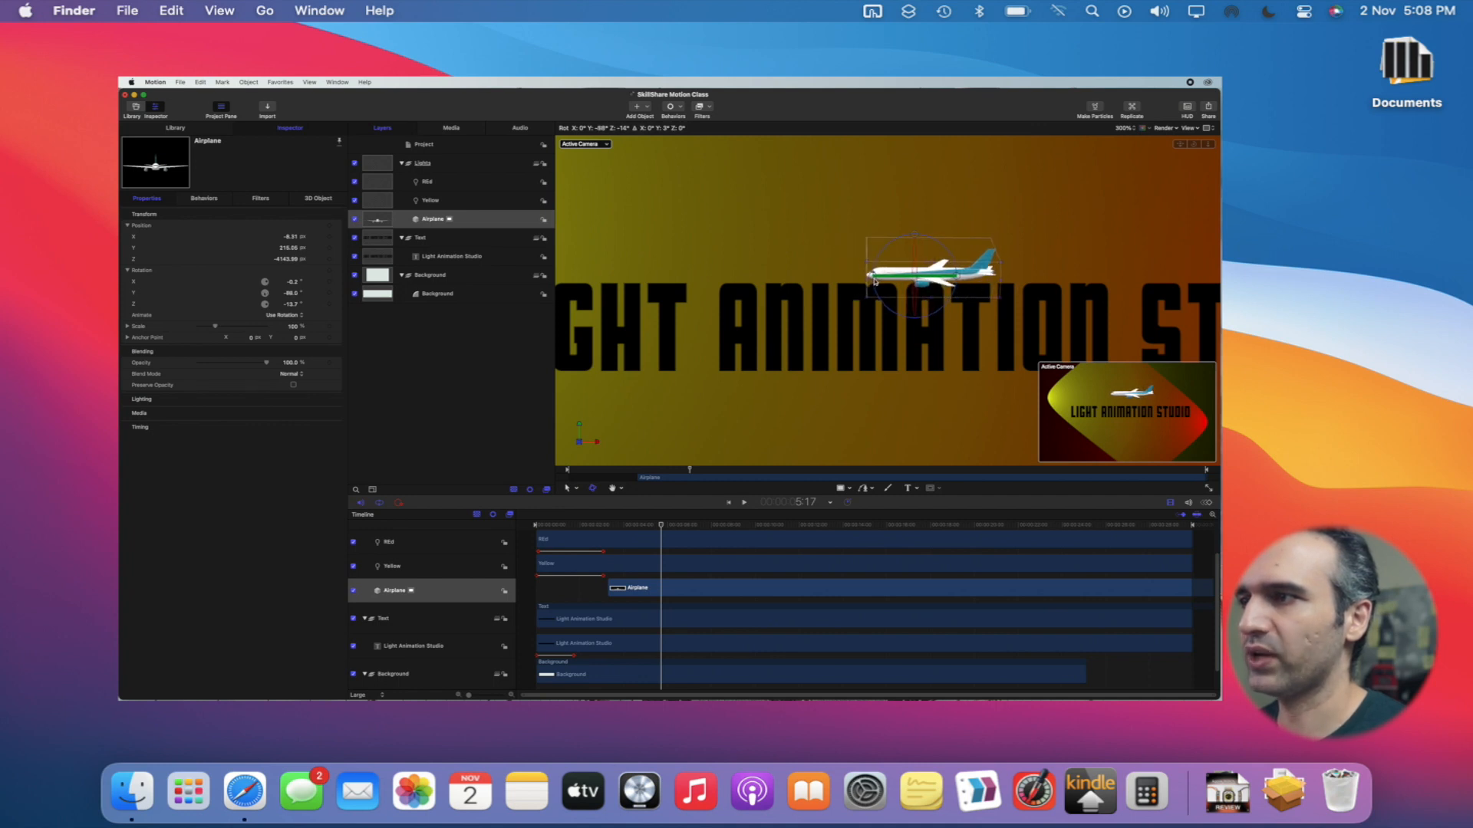
left_click_drag(875, 282, 914, 265)
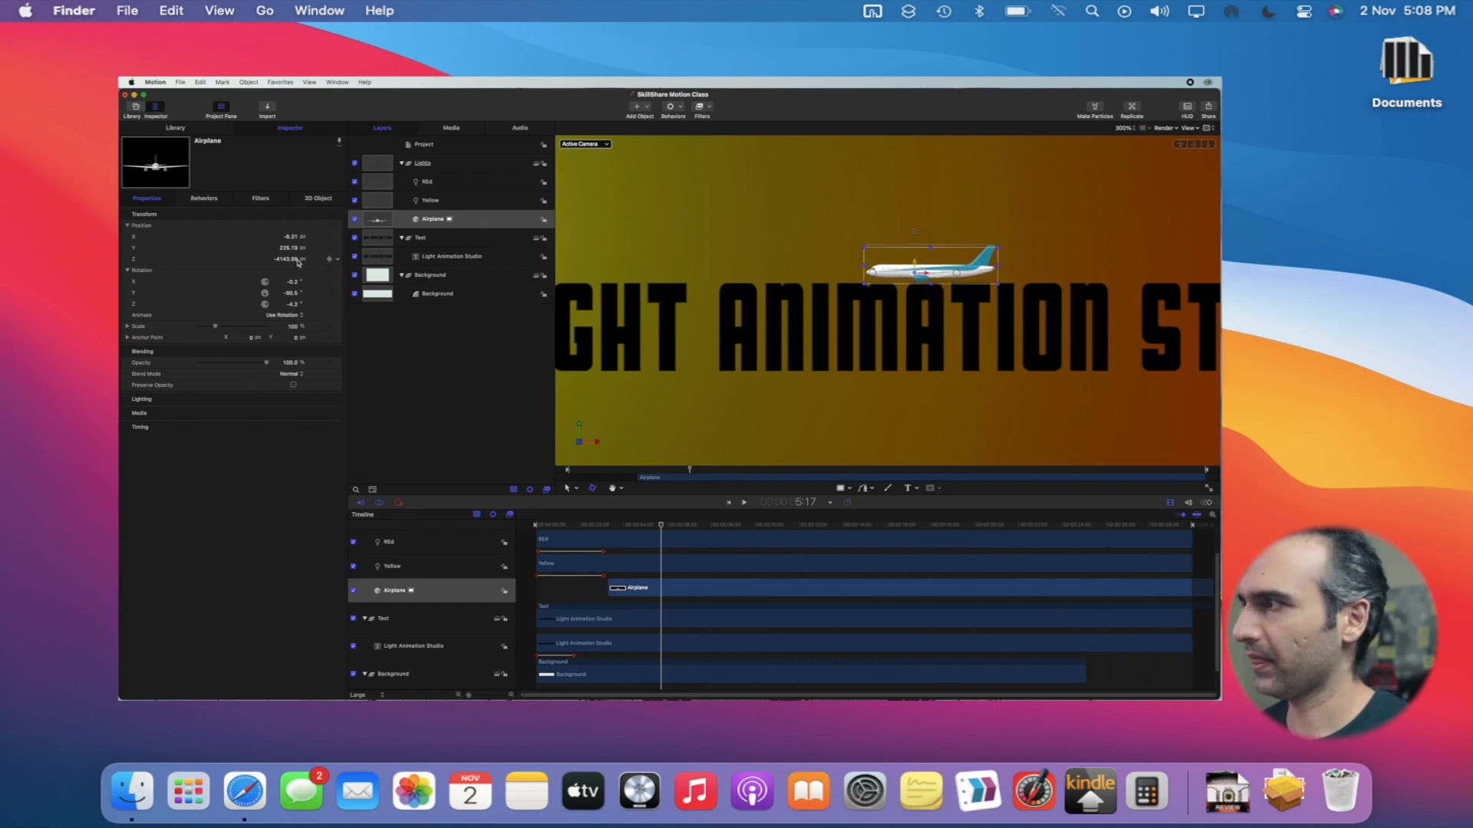
Push the airplane farther back in Z so it looks smaller and move it just above text height beyond the frame's right edge
left_click_drag(297, 262, 265, 262)
left_click_drag(915, 283, 914, 267)
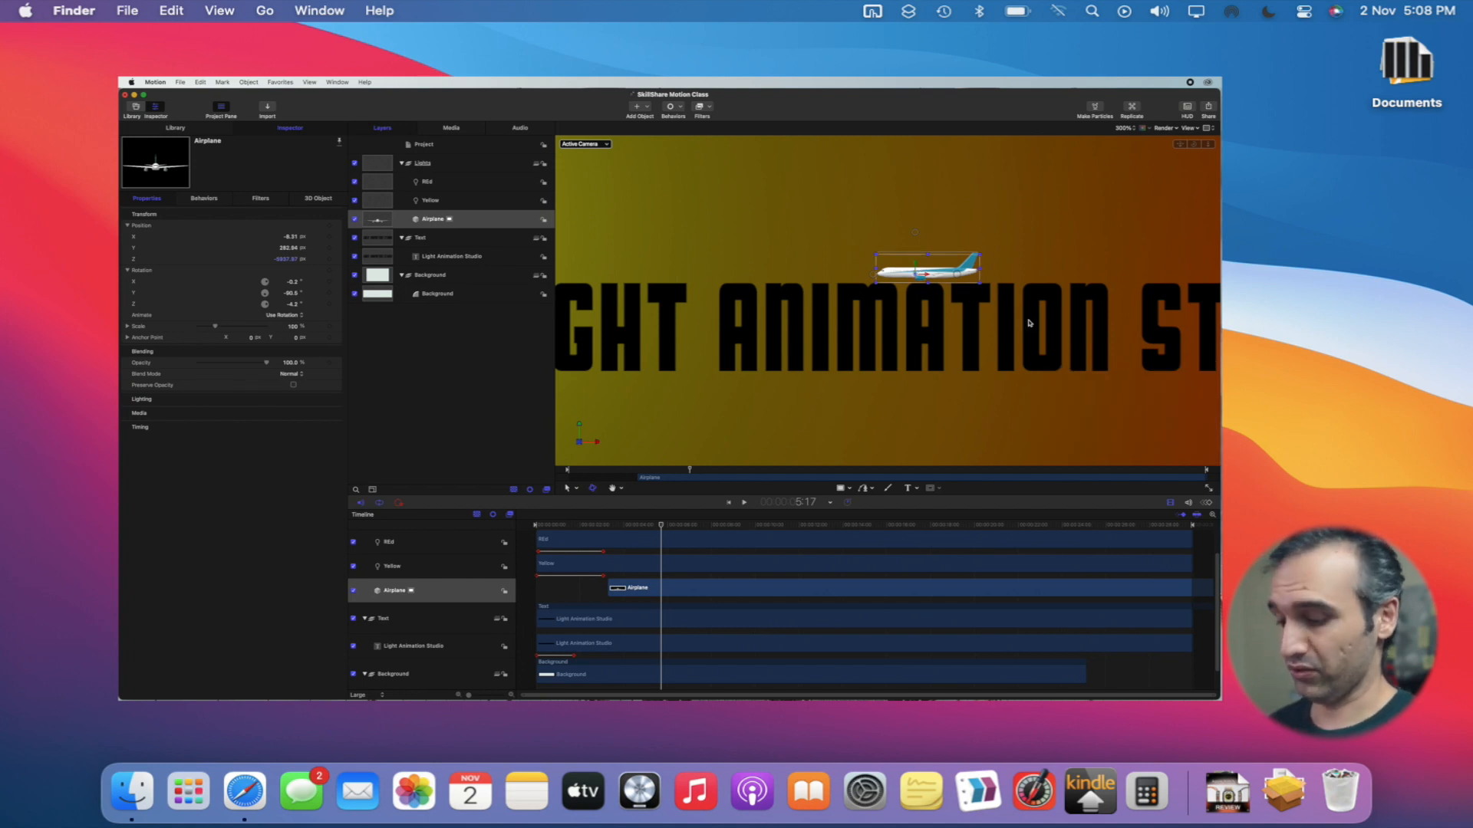
key("shift+z")
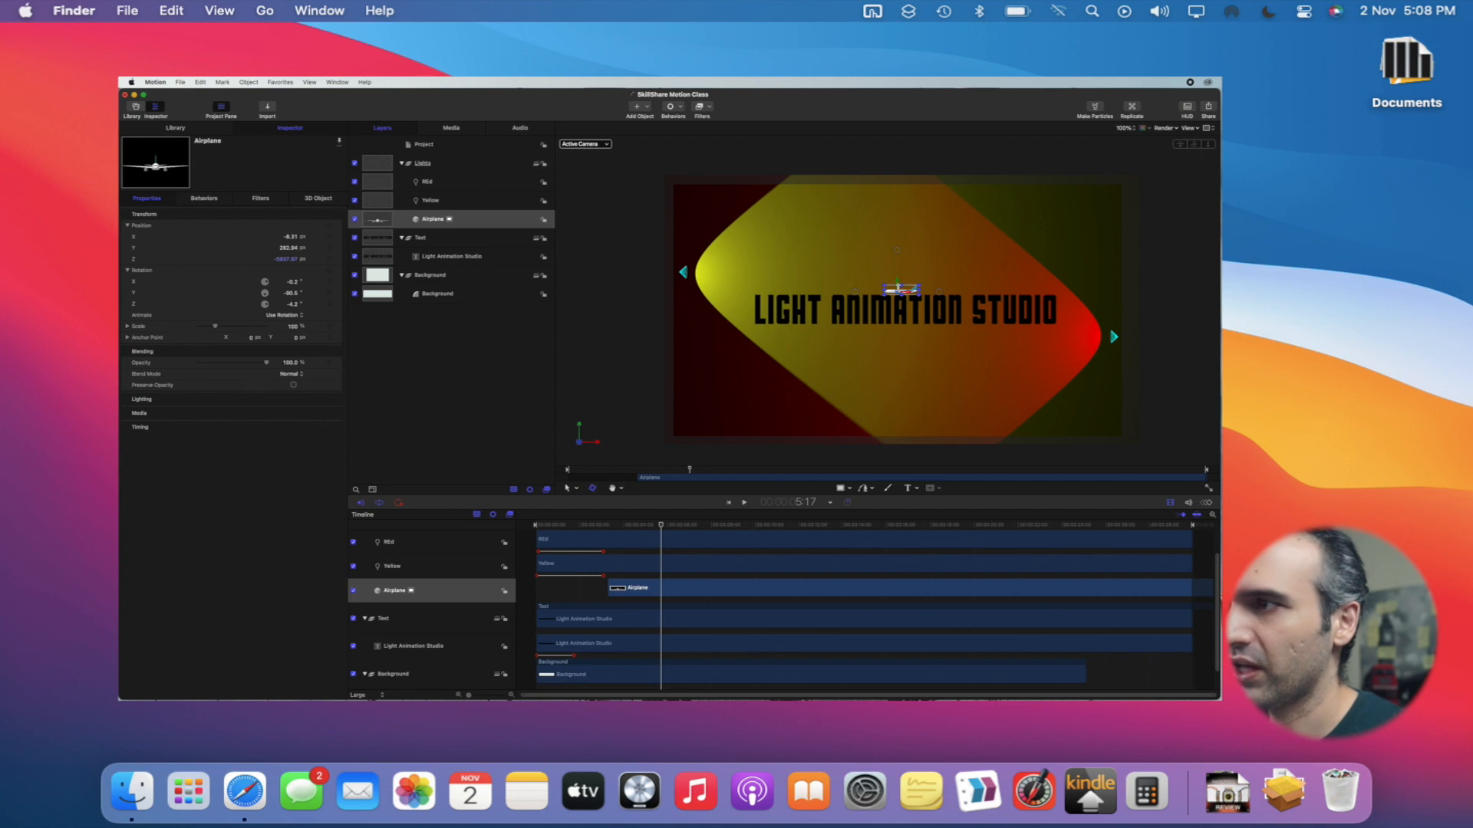
left_click_drag(898, 291, 1304, 293)
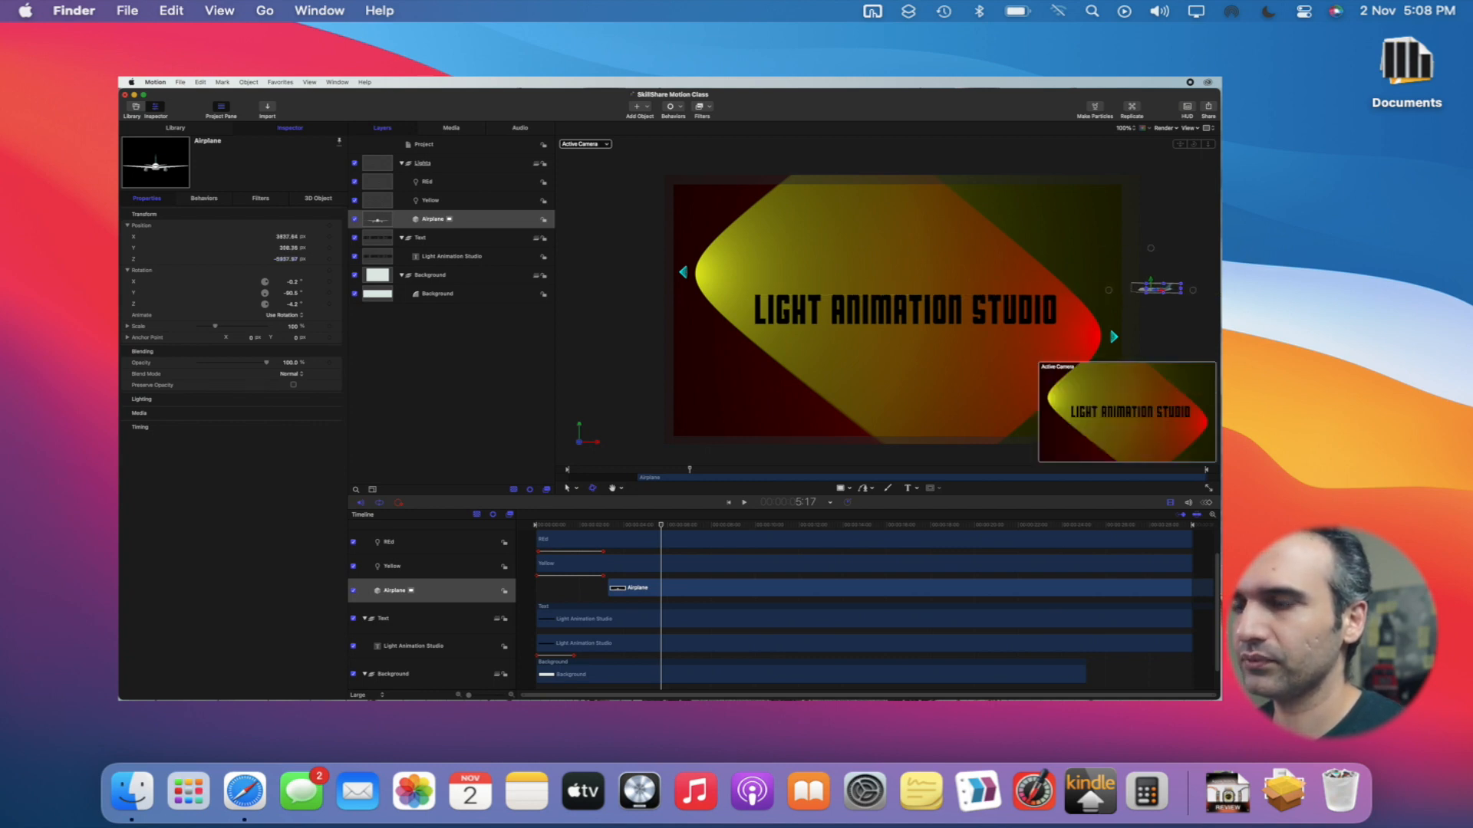
Start the airplane clip at the project's beginning and keyframe its position to fly from there past the frame's left edge at 24:04
left_click_drag(657, 588, 594, 591)
left_click_drag(649, 527, 537, 528)
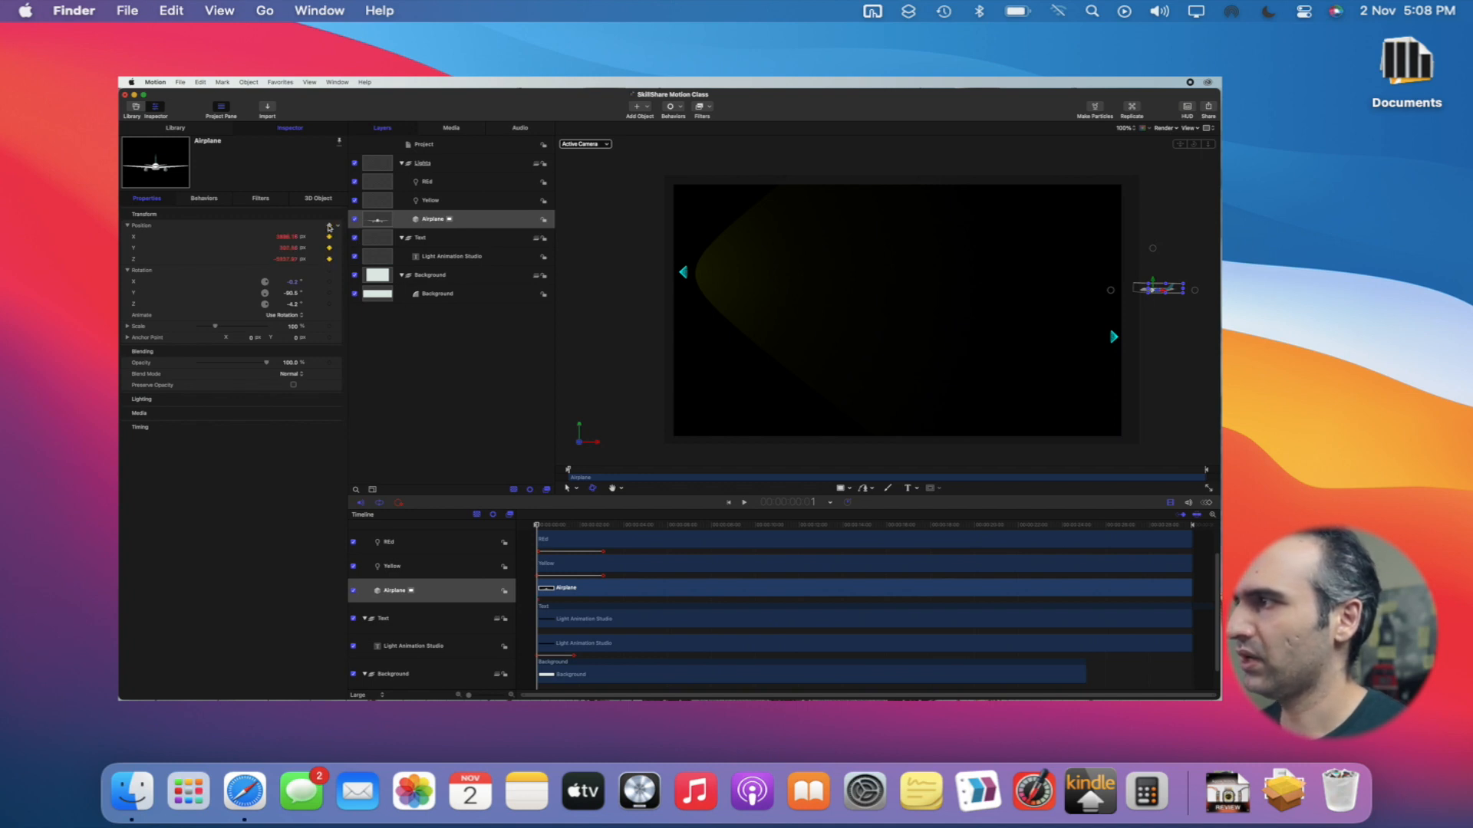
left_click_drag(537, 527, 1065, 549)
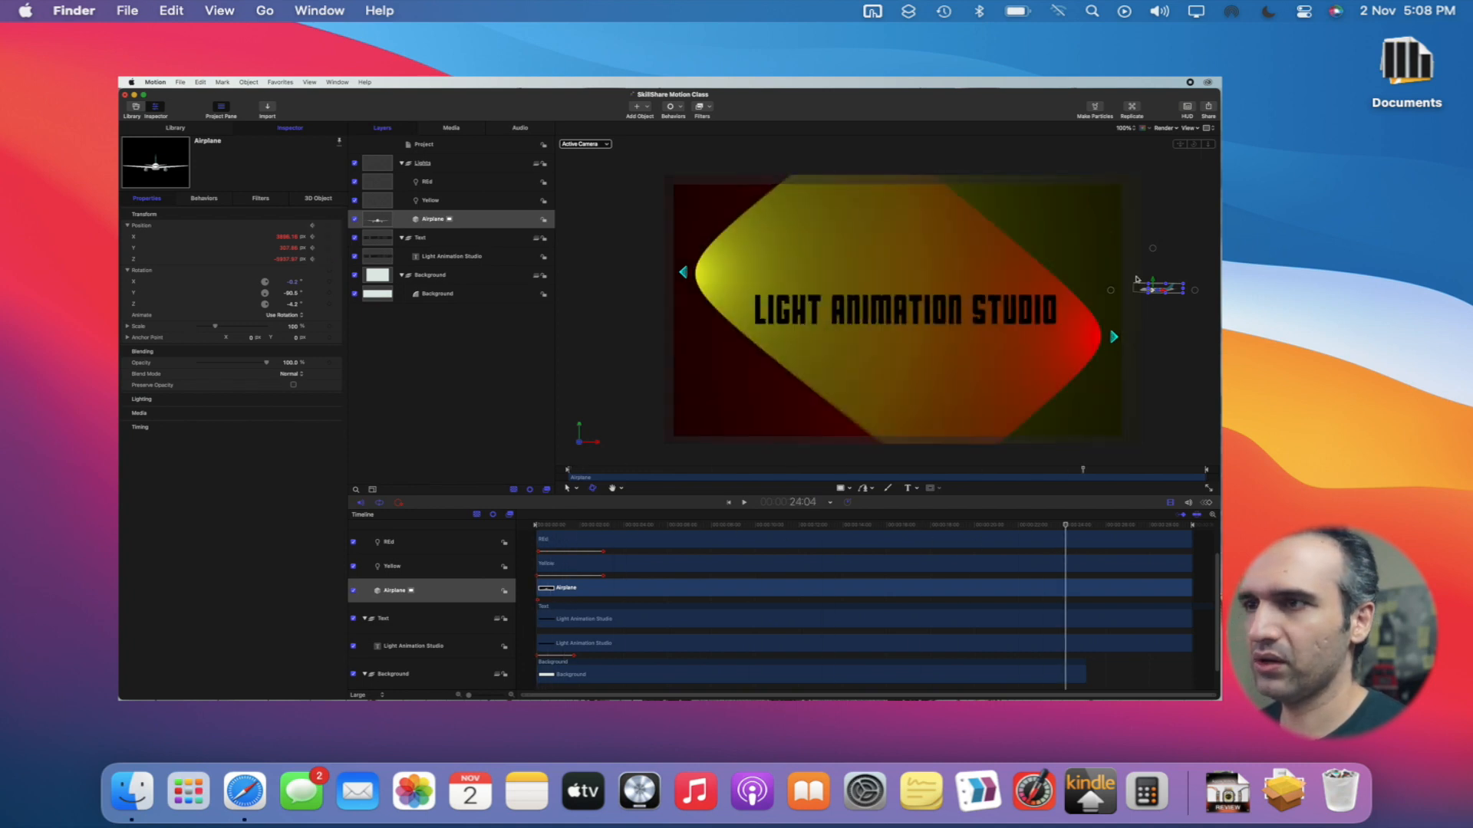
left_click_drag(1177, 295, 602, 292)
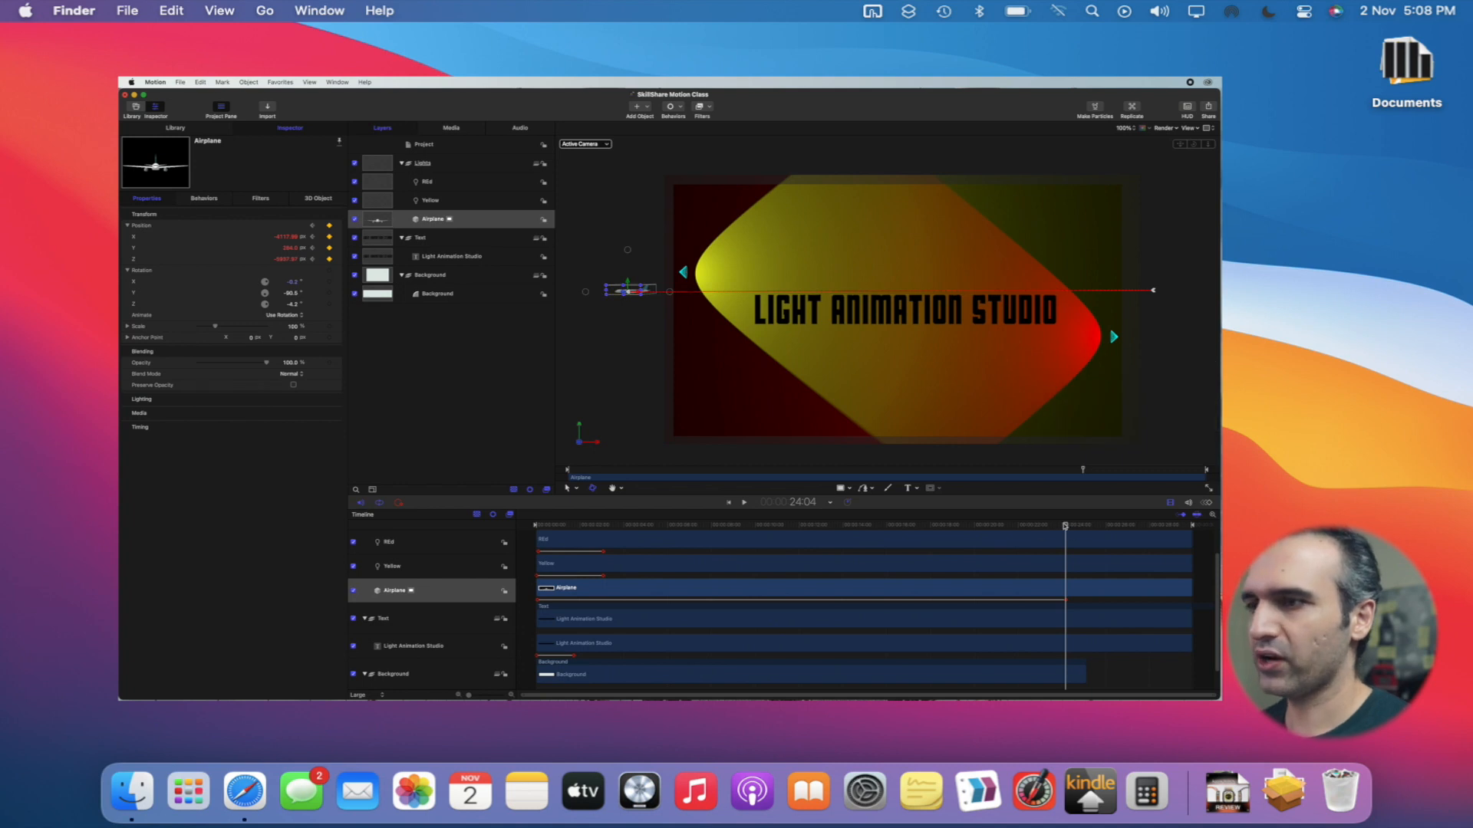
Play back the airplane's flight above the title and check it up close
key("space")
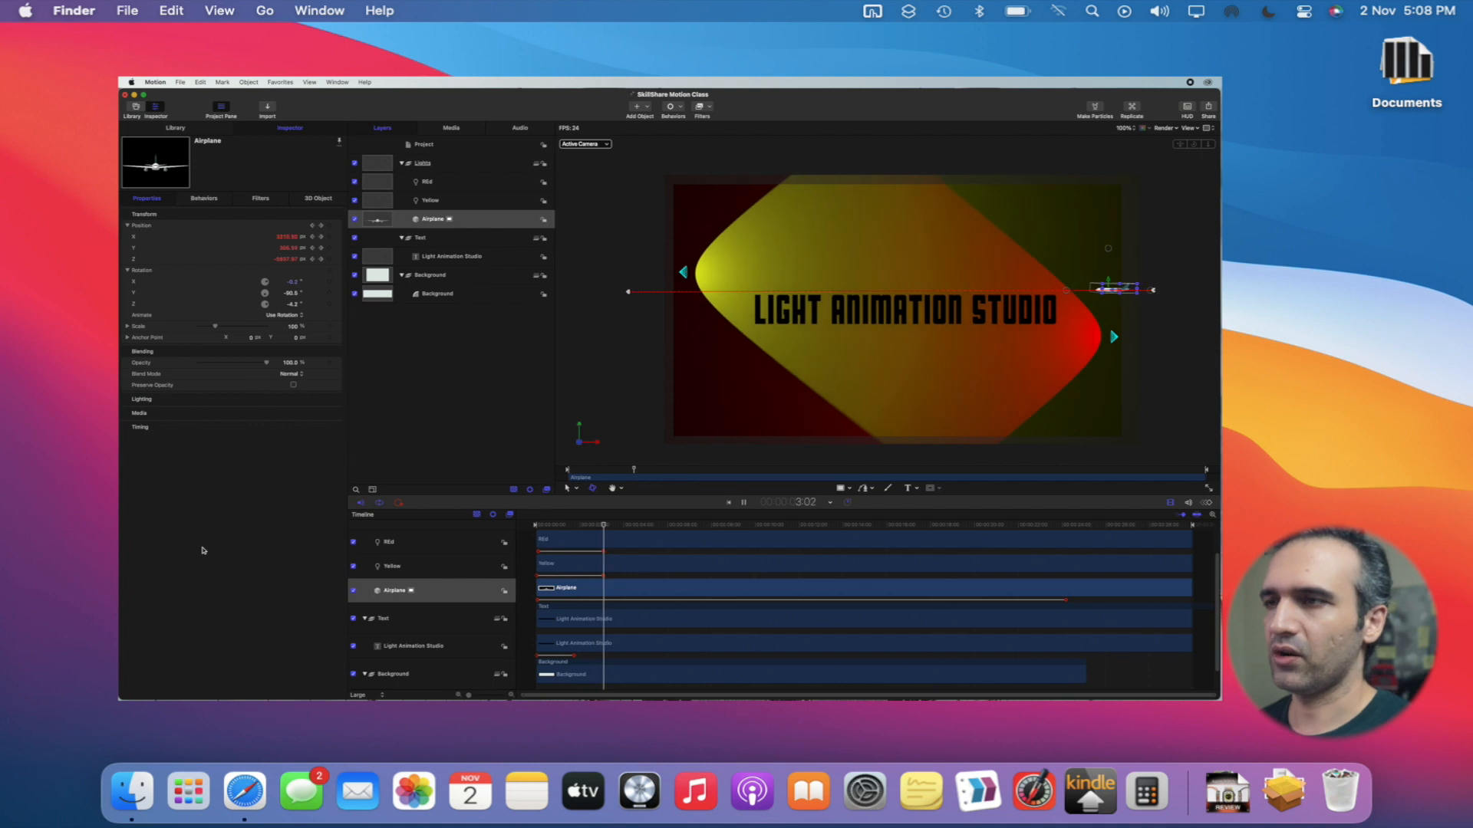
key("super+equal")
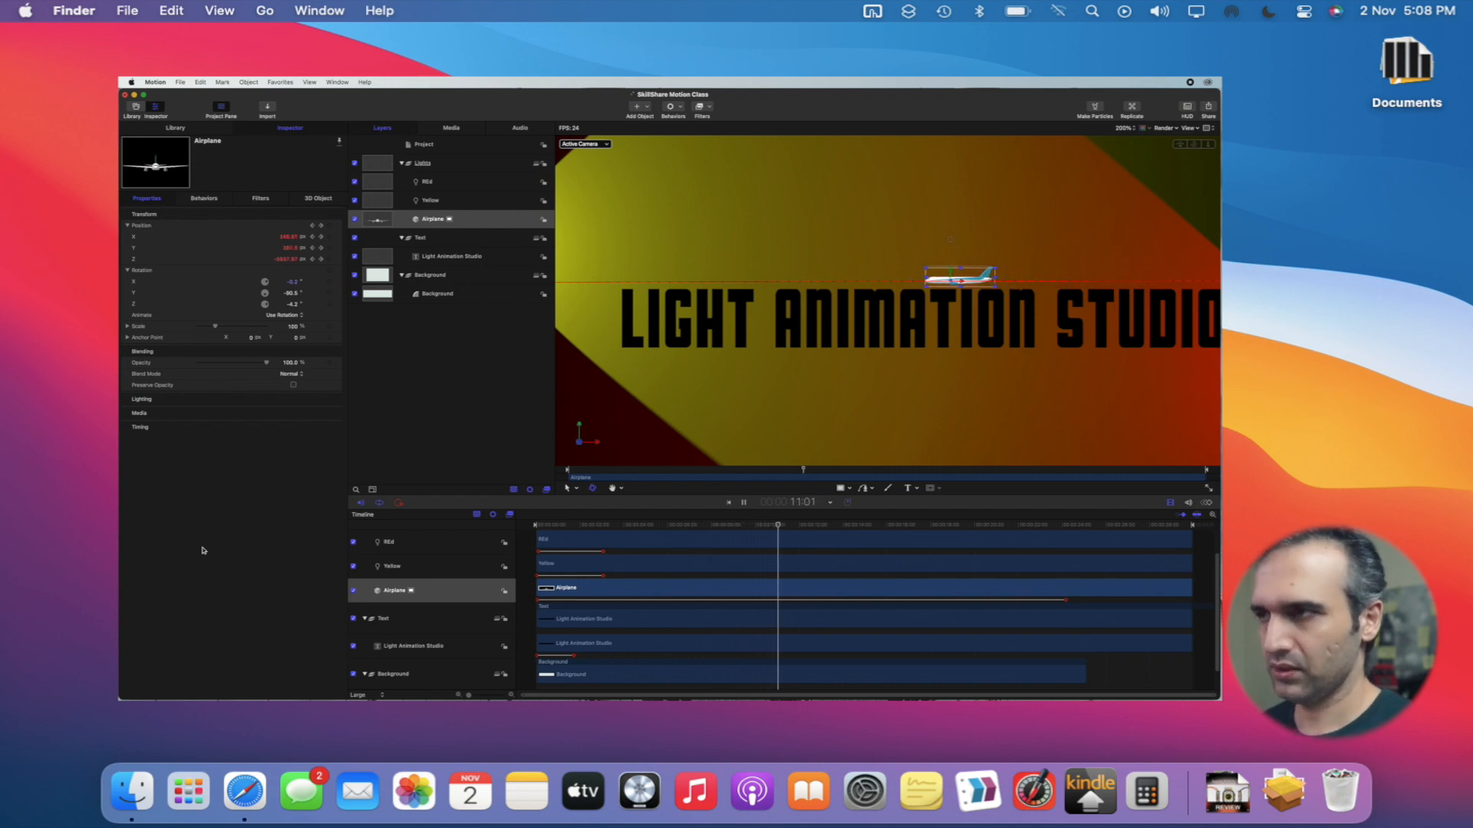
key("space")
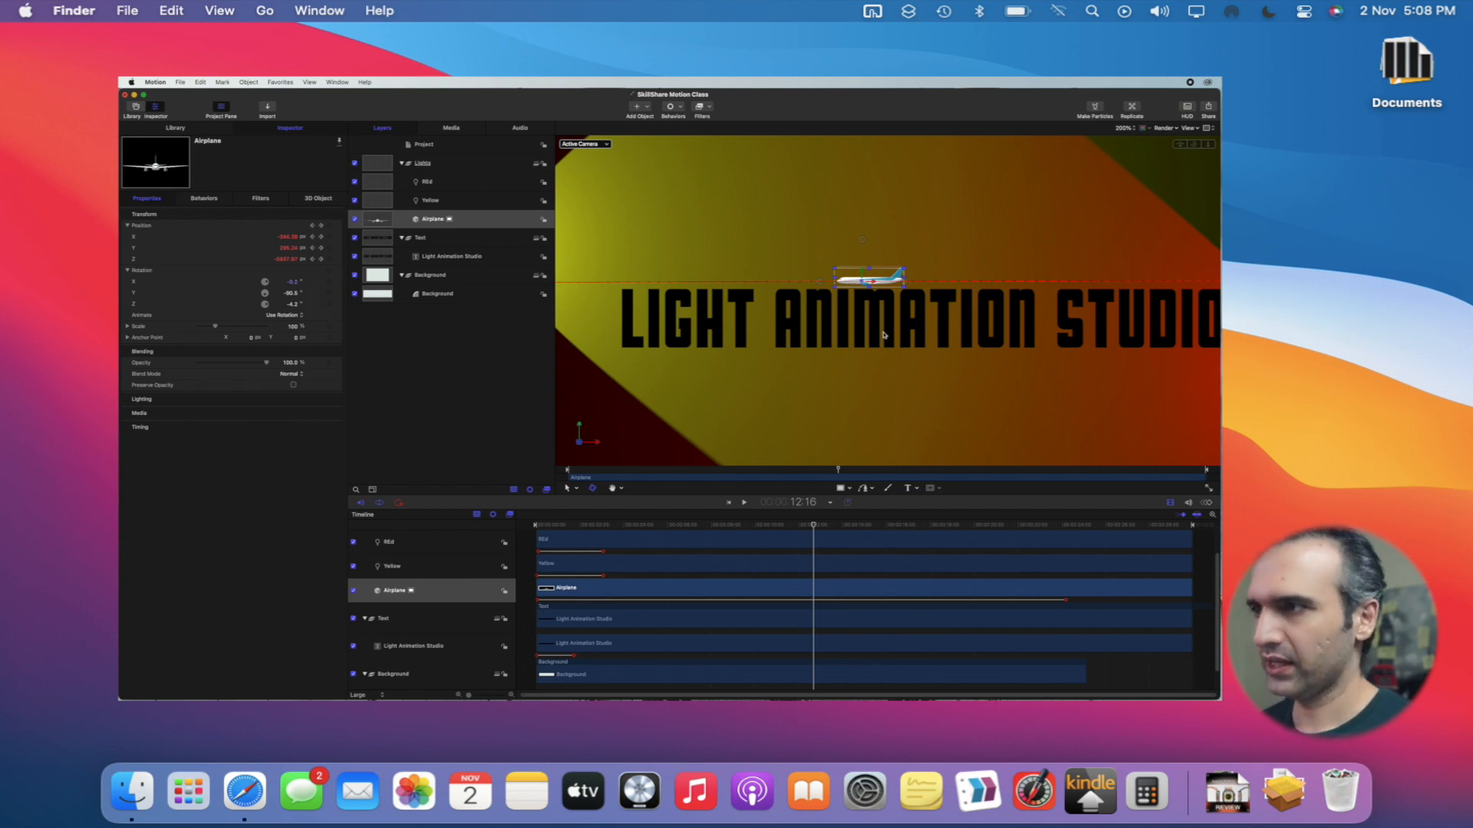
key("alt+z")
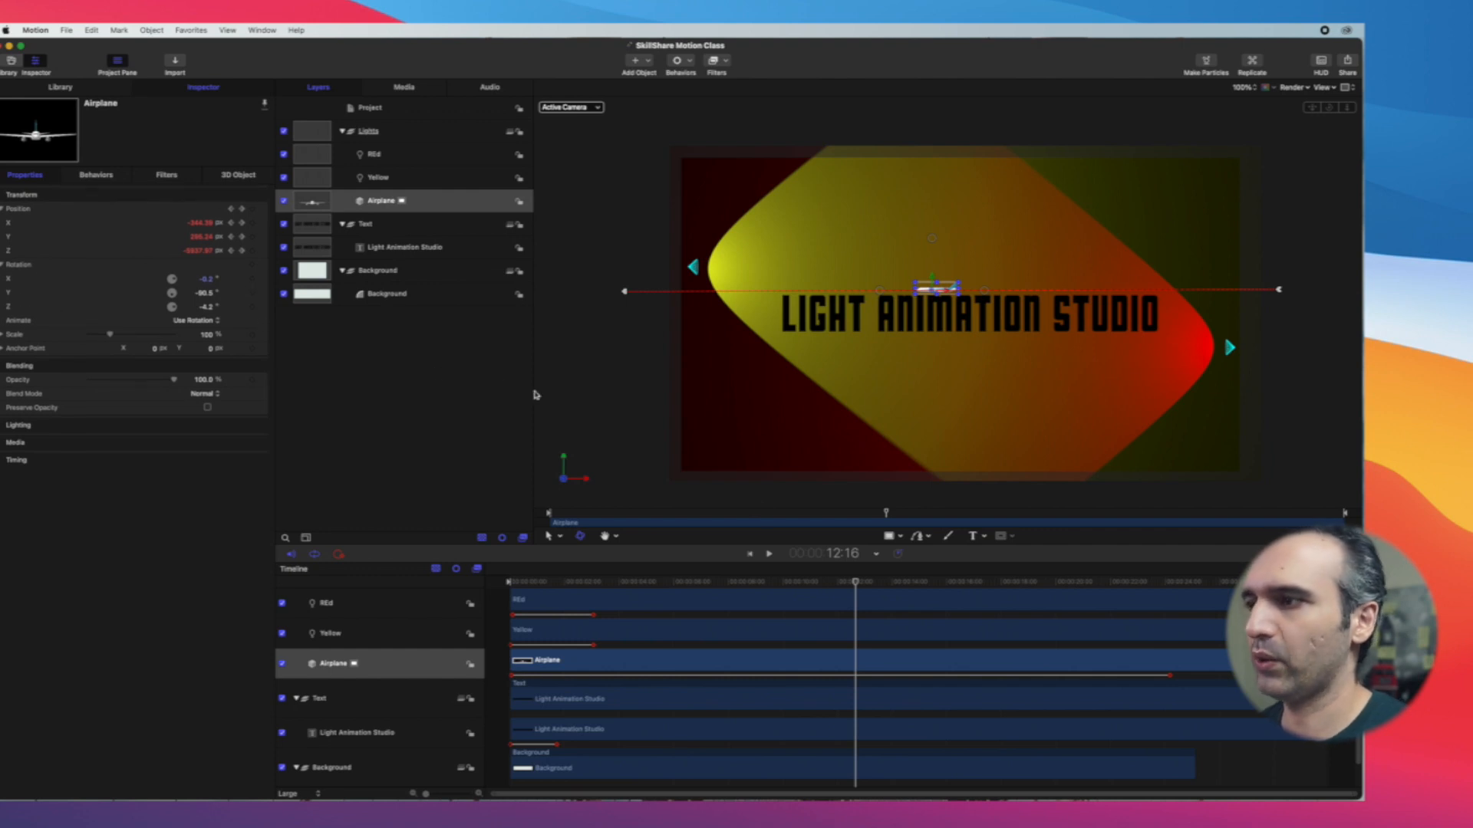
Keyframe the airplane's rotation at the beginning of the project and bank it around its long axis so its wings show
left_click_drag(858, 584, 509, 598)
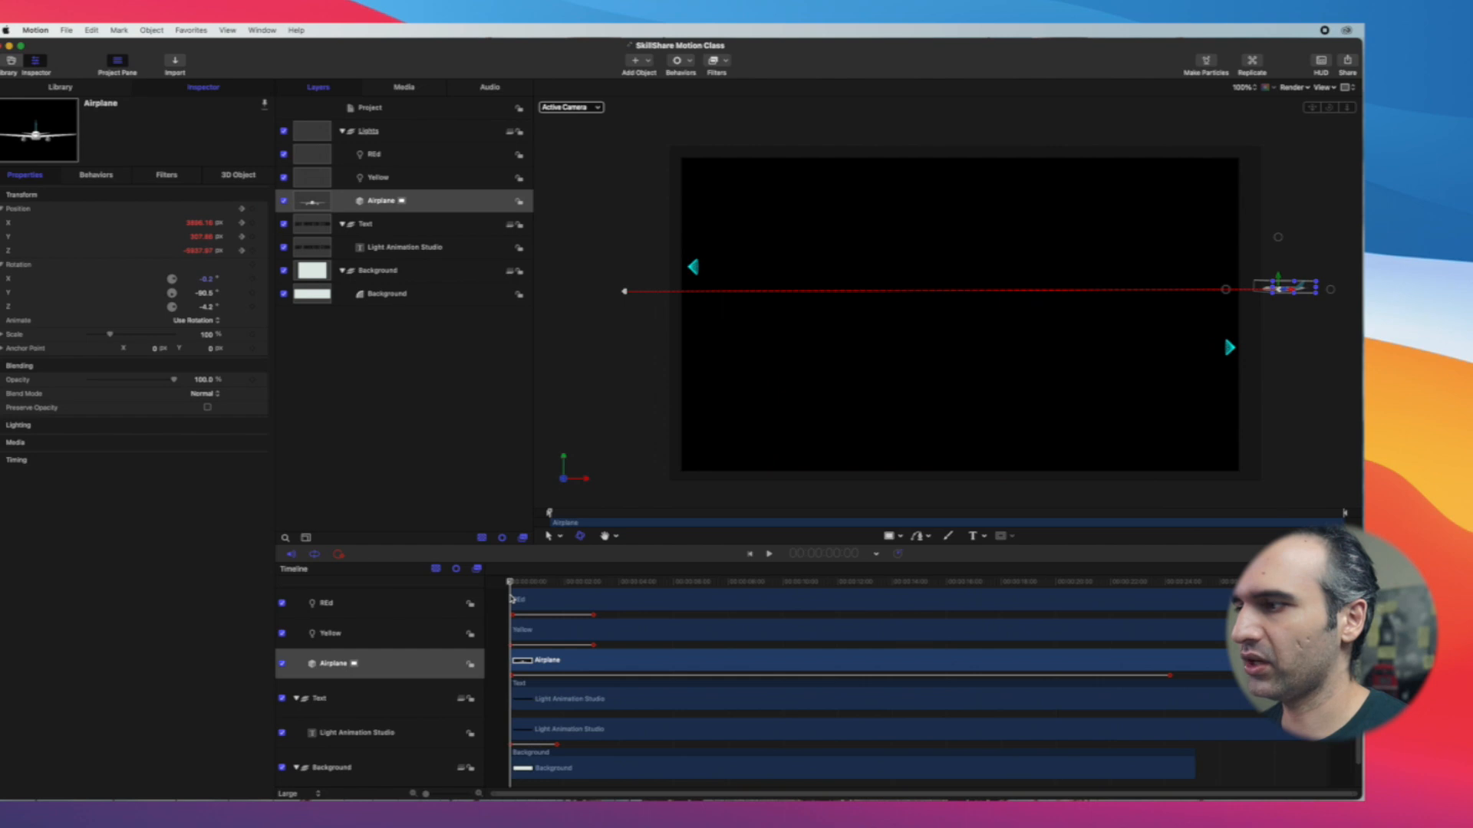
left_click_drag(512, 598, 509, 599)
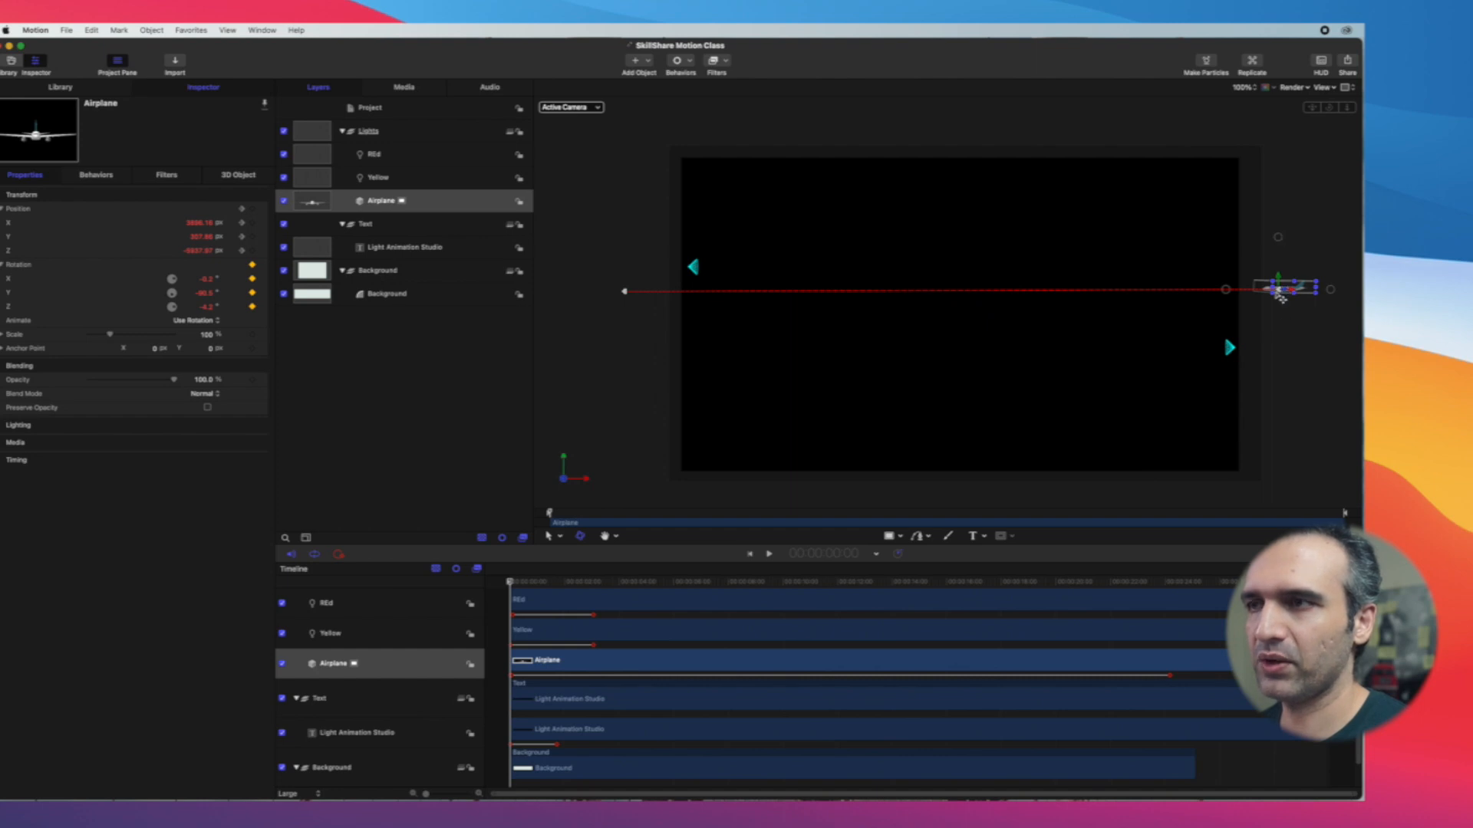
left_click_drag(1283, 243, 1300, 259)
mouse_move(509, 585)
left_mouse_down()
mouse_move(522, 585)
mouse_move(509, 585)
left_mouse_up()
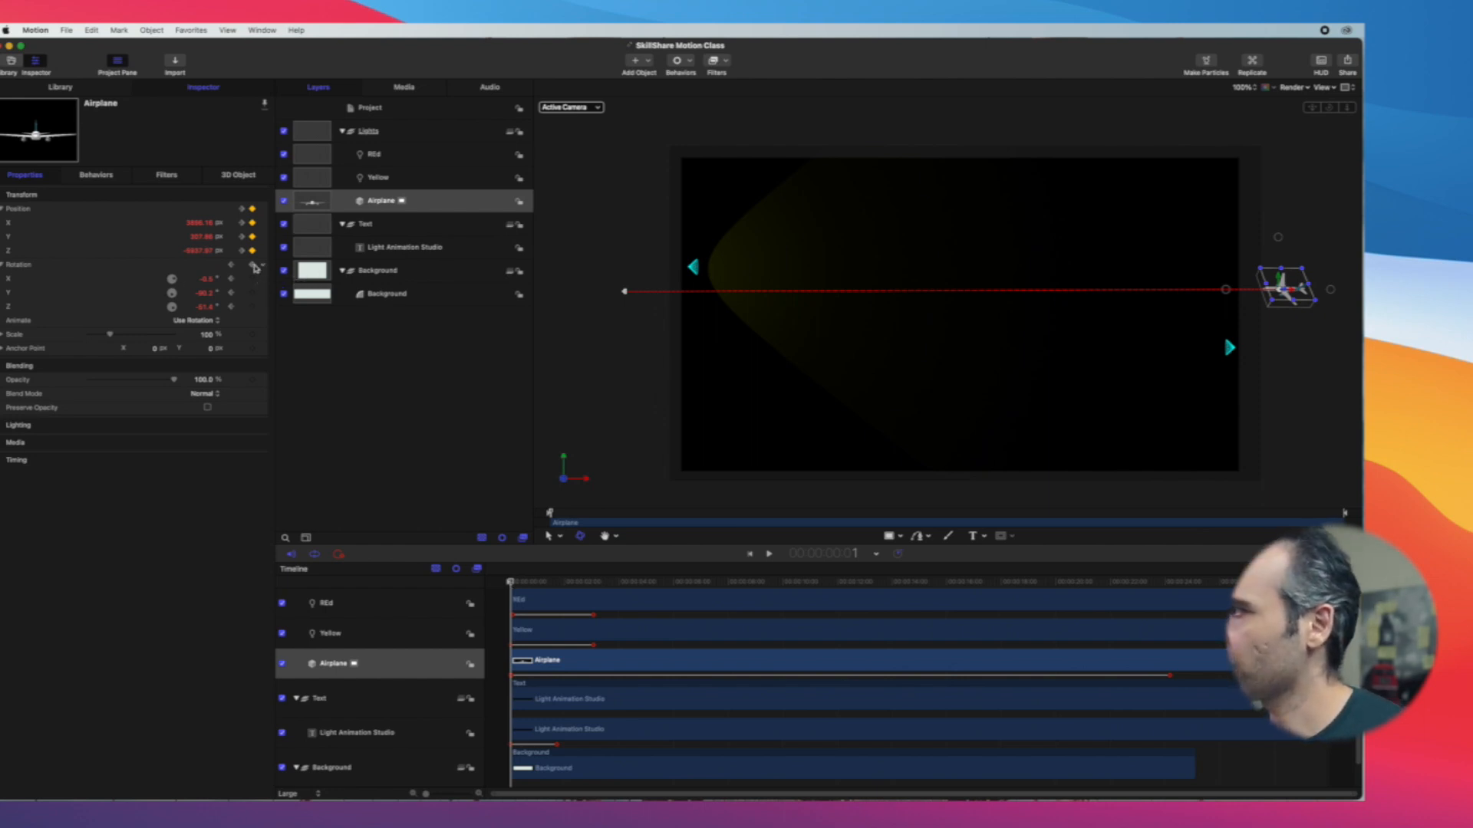
Add a rotation keyframe at 9:11 and roll the airplane back to a level side view
left_click_drag(511, 585, 769, 583)
key("super+equal")
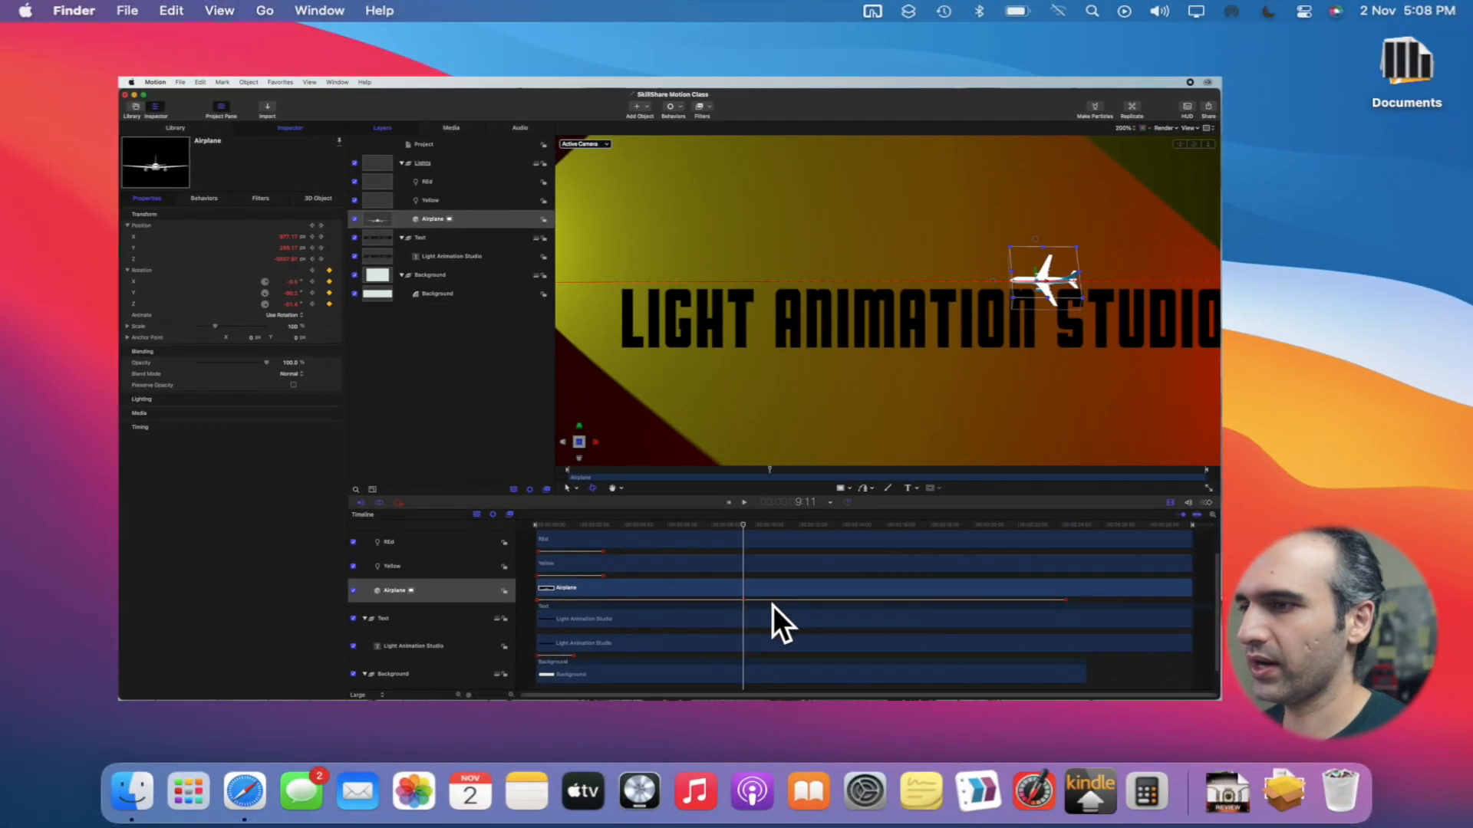
left_click_drag(1036, 250, 1036, 225)
Play the animation from the beginning to check how the airplane levels out while flying in over the title
left_click_drag(745, 529, 540, 537)
key("shift+z")
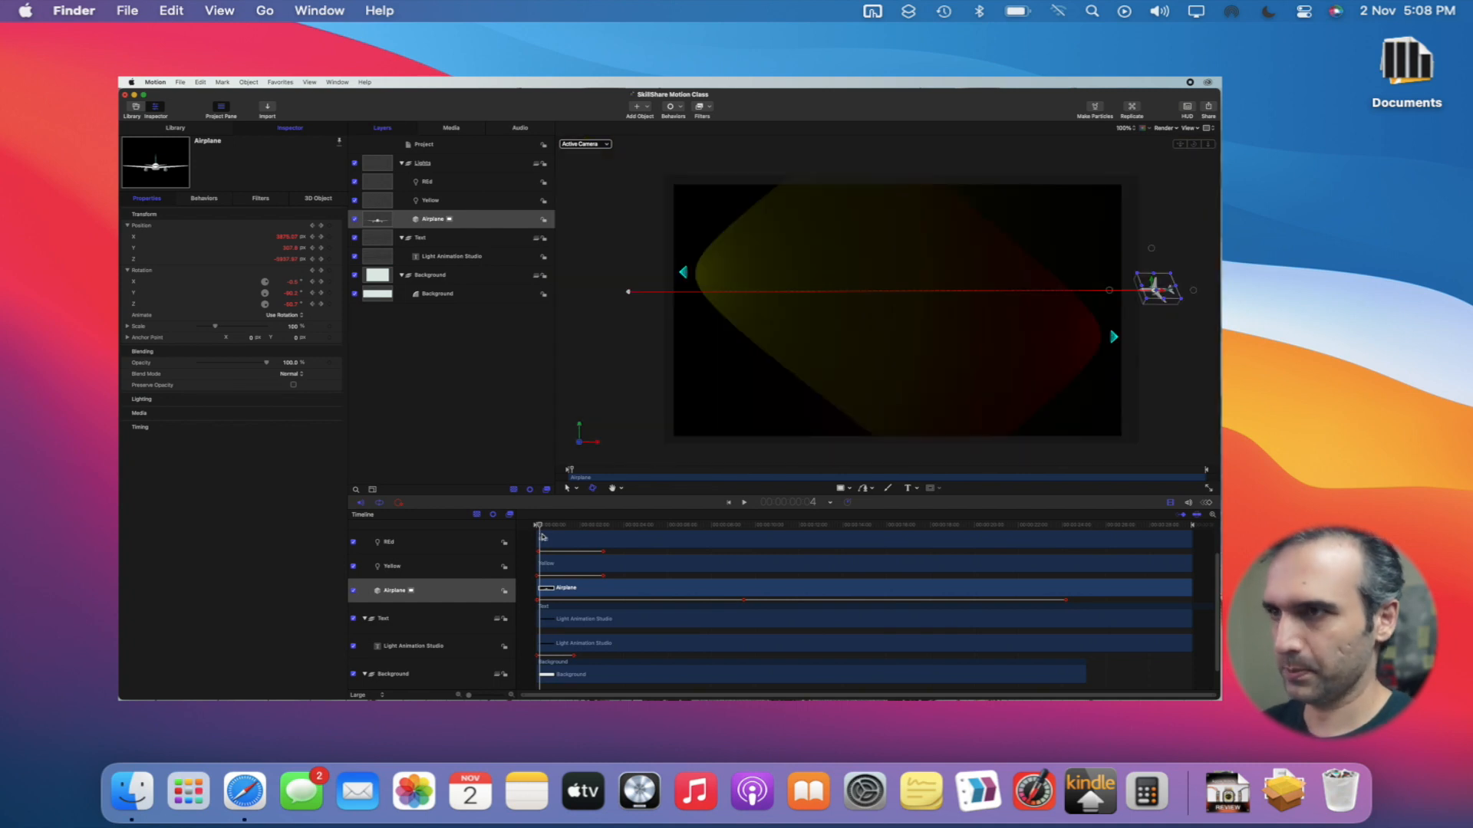
key("space")
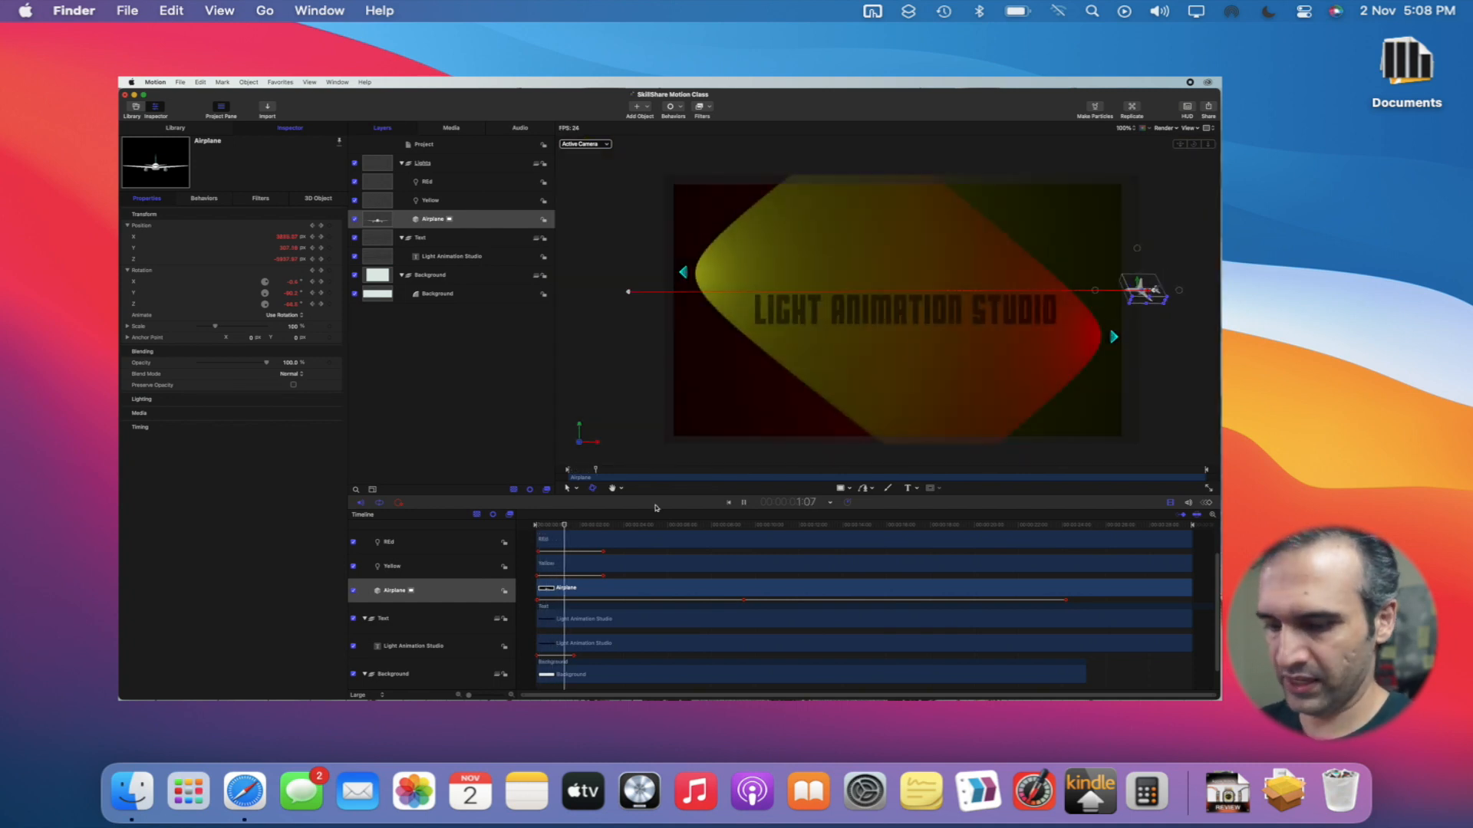
key("super+equal")
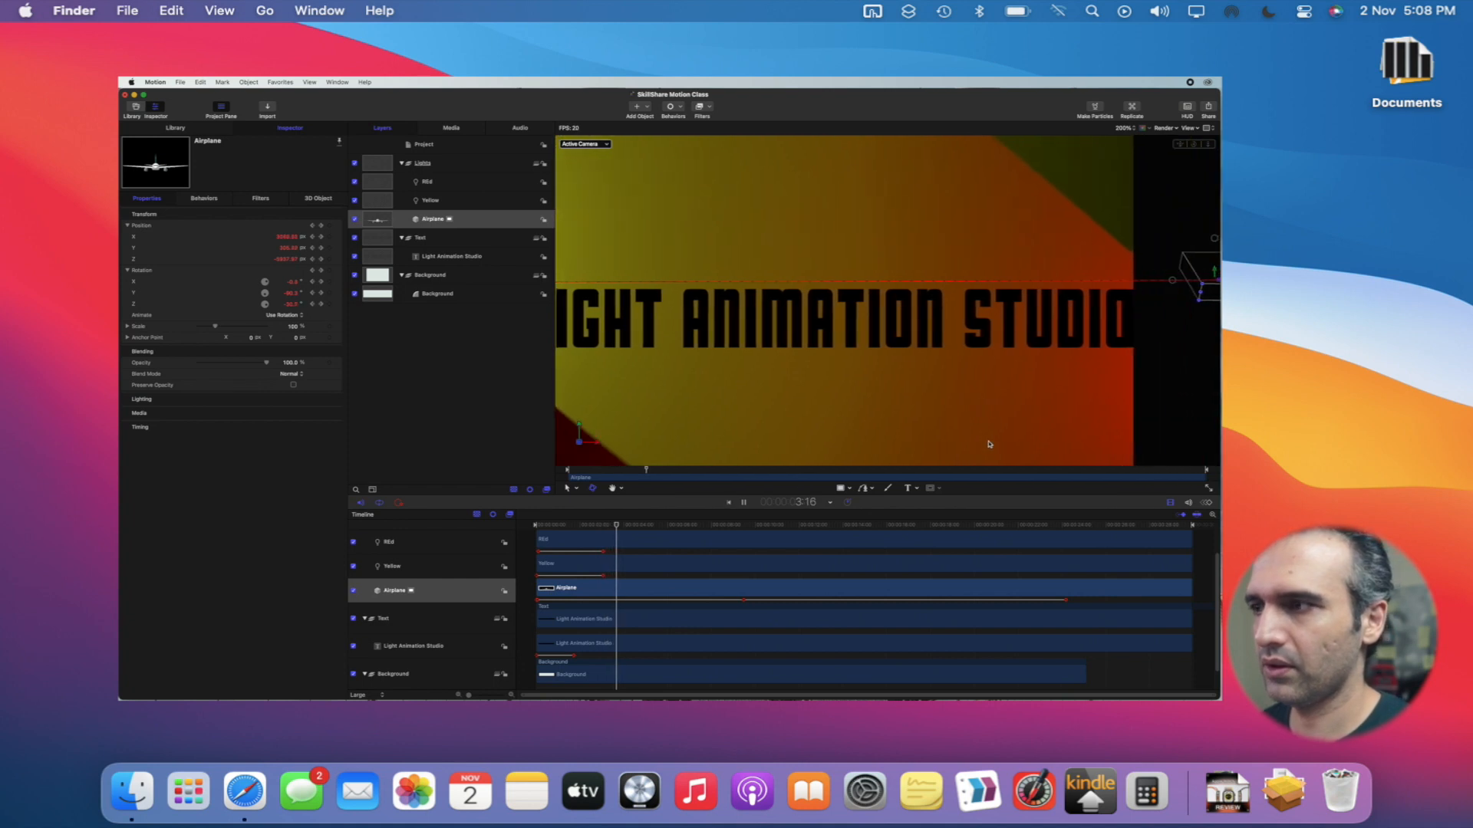
key("space")
key("Home")
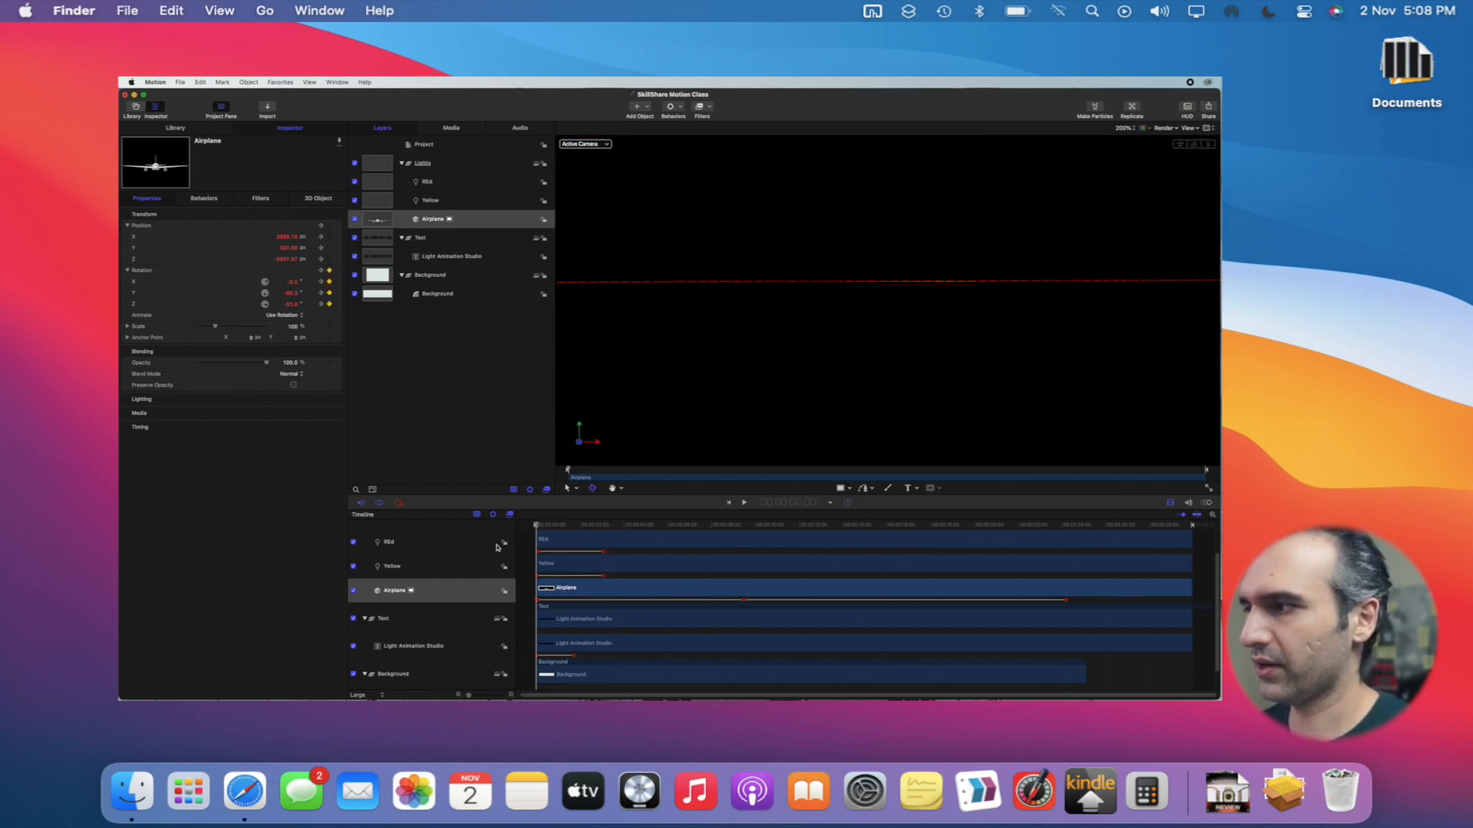
key("space")
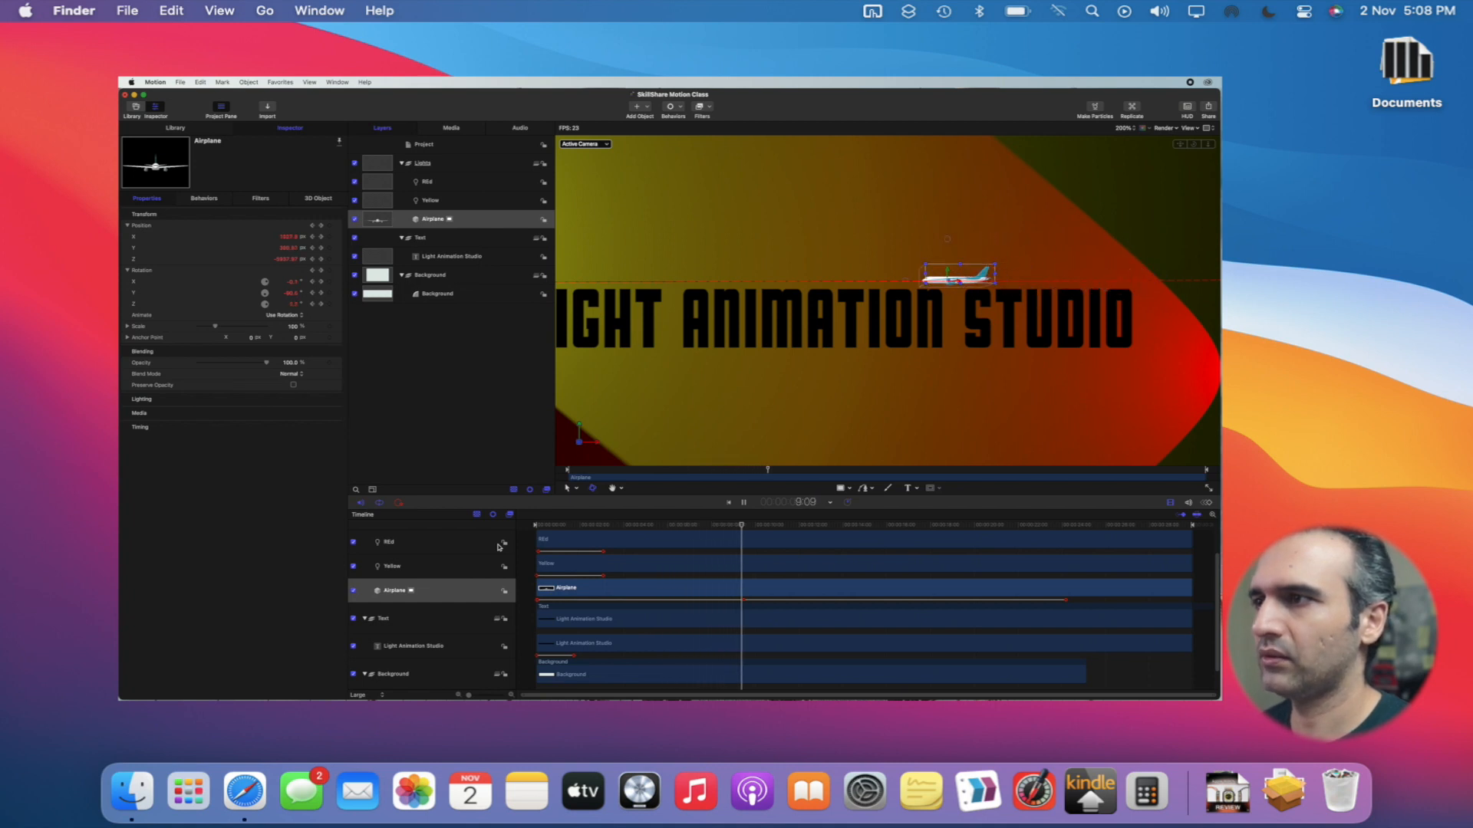
key("space")
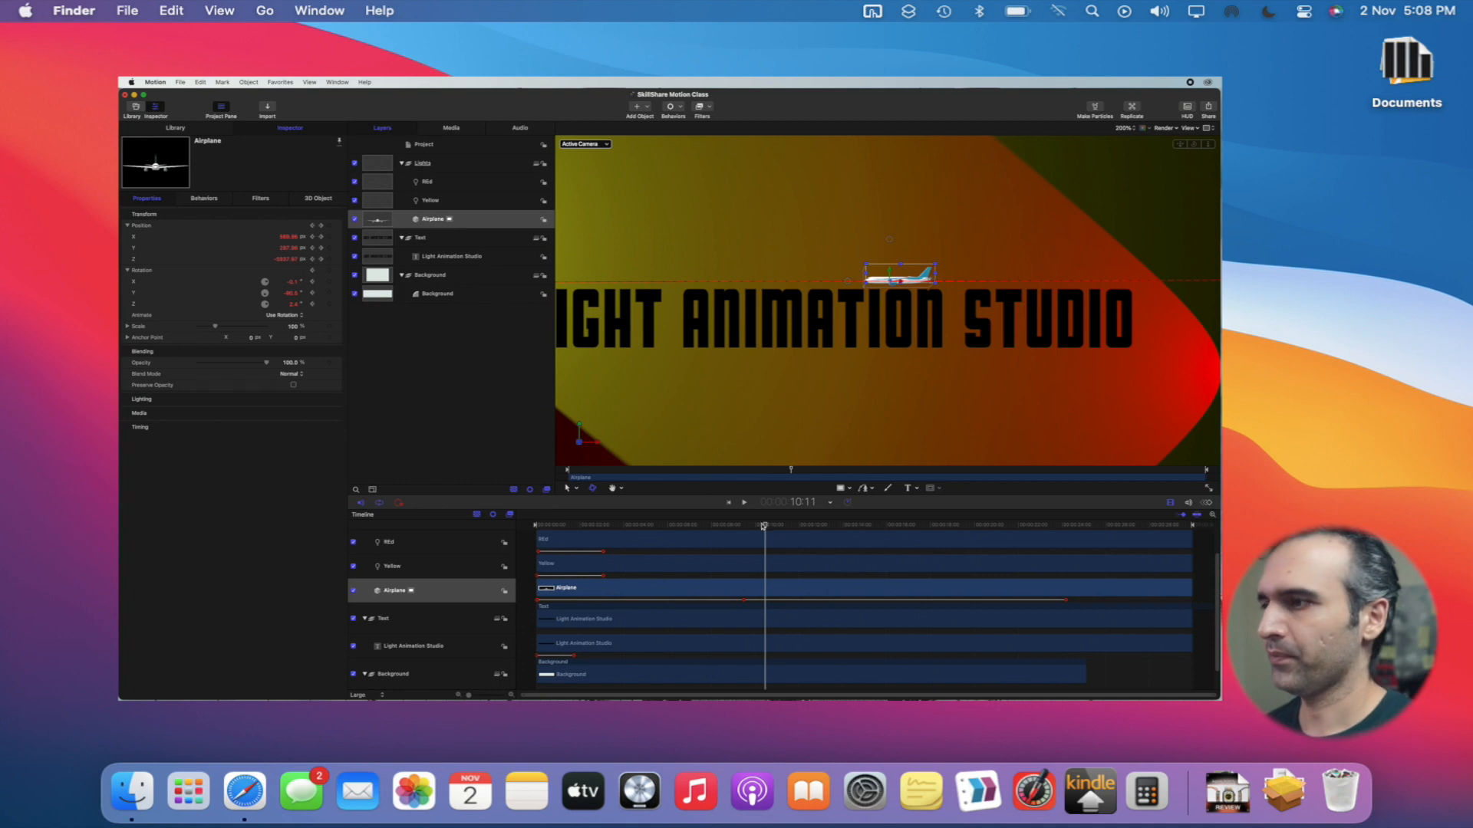
Add a rotation keyframe at 10:04 and bank the airplane around its long axis so both wings show
mouse_move(768, 527)
left_mouse_down()
mouse_move(567, 528)
mouse_move(760, 524)
left_mouse_up()
scroll(1137, 309, "right", 3)
scroll(1137, 309, "right", 1)
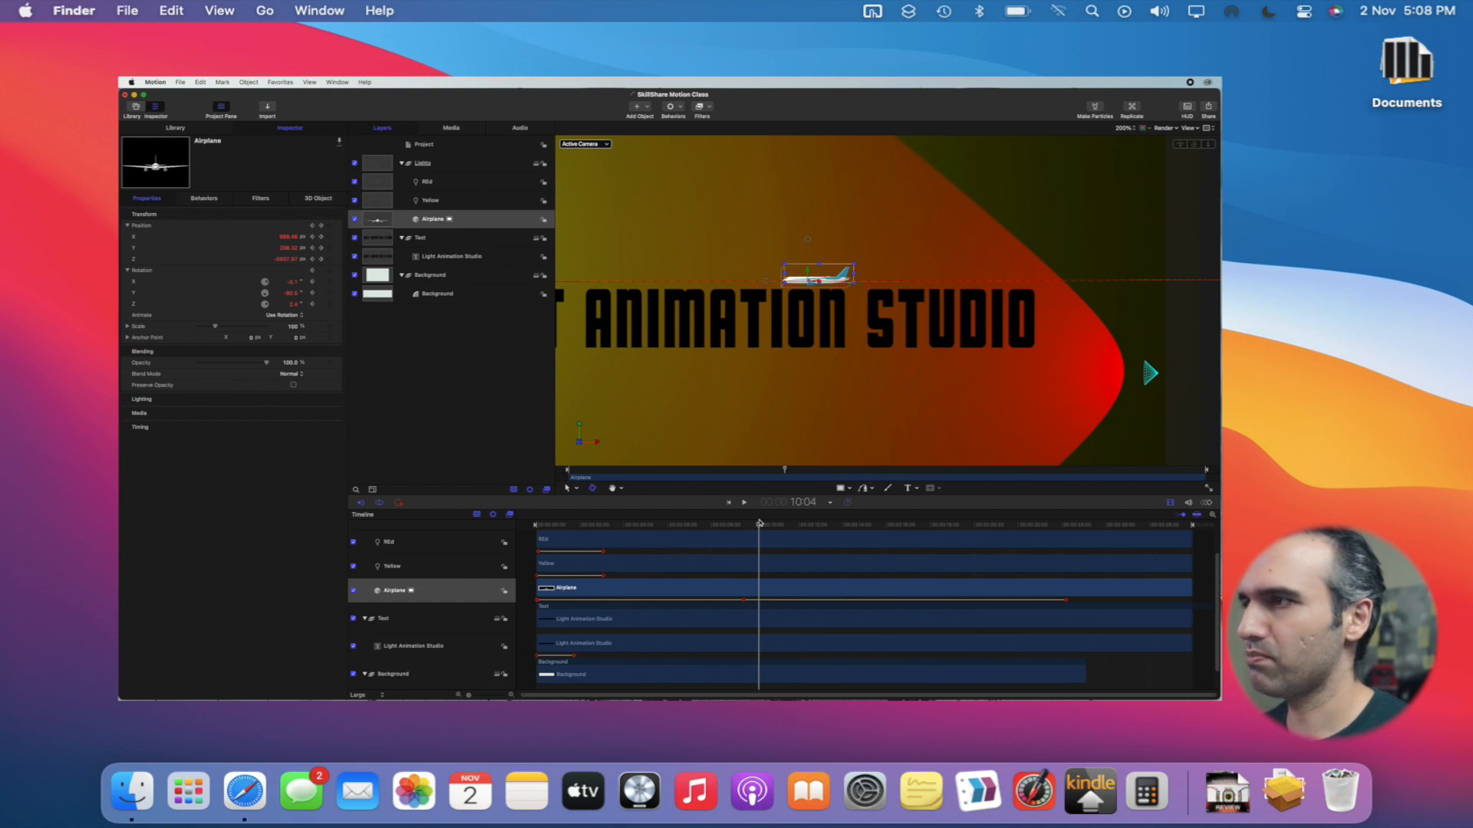
left_click_drag(807, 244, 807, 244)
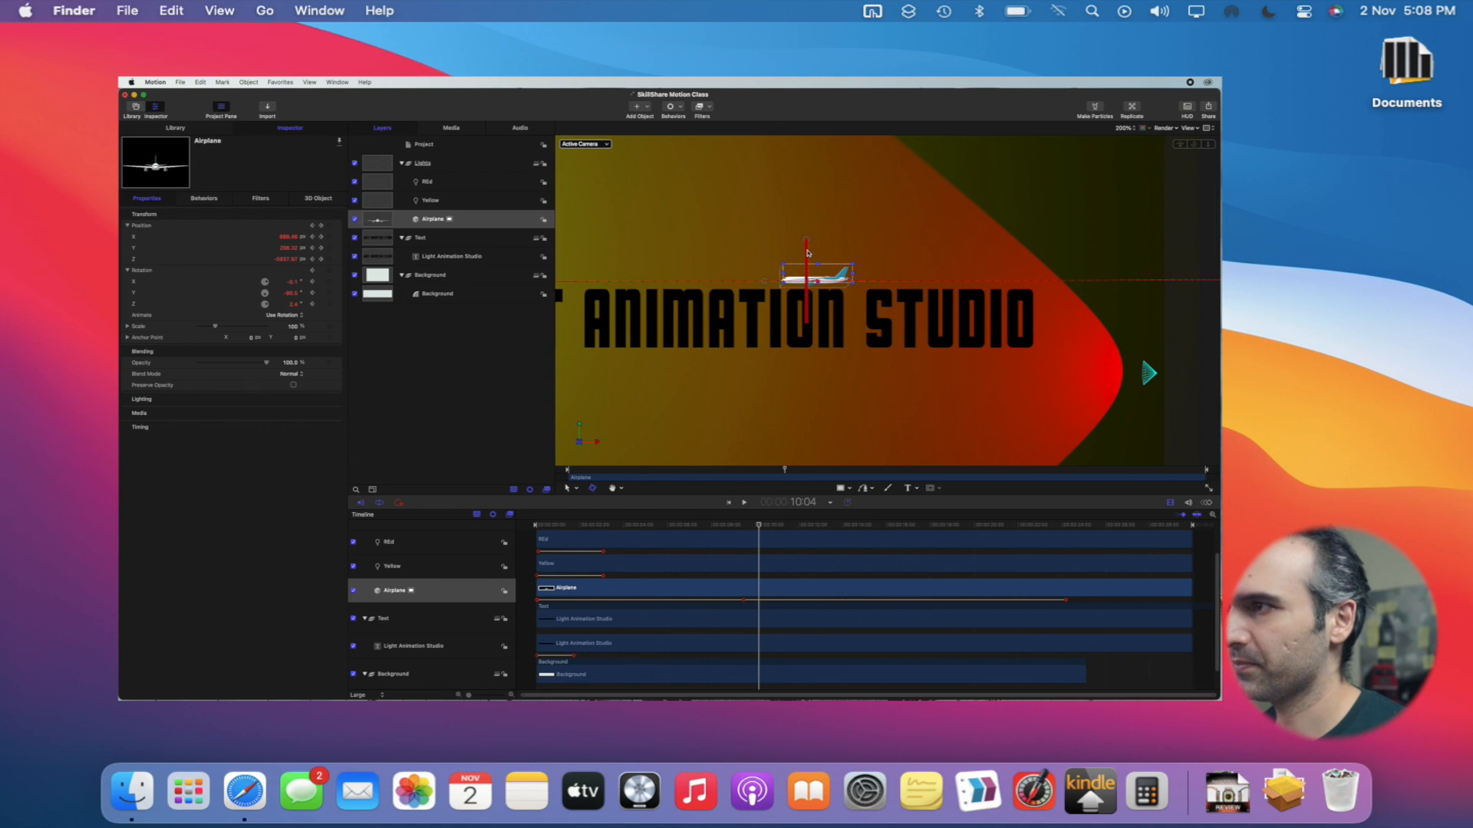
left_click_drag(807, 254, 807, 254)
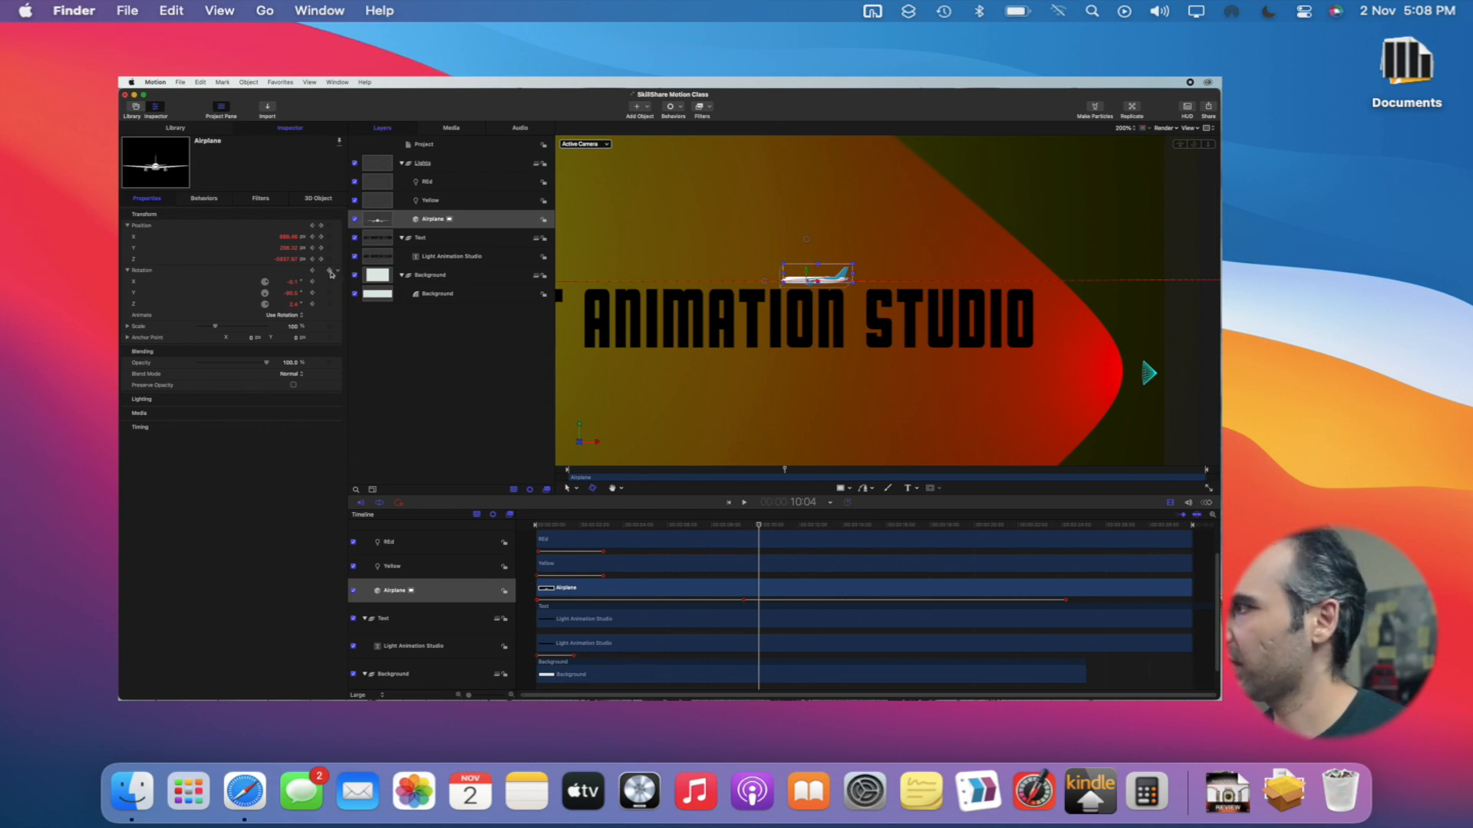
left_click_drag(807, 244, 810, 232)
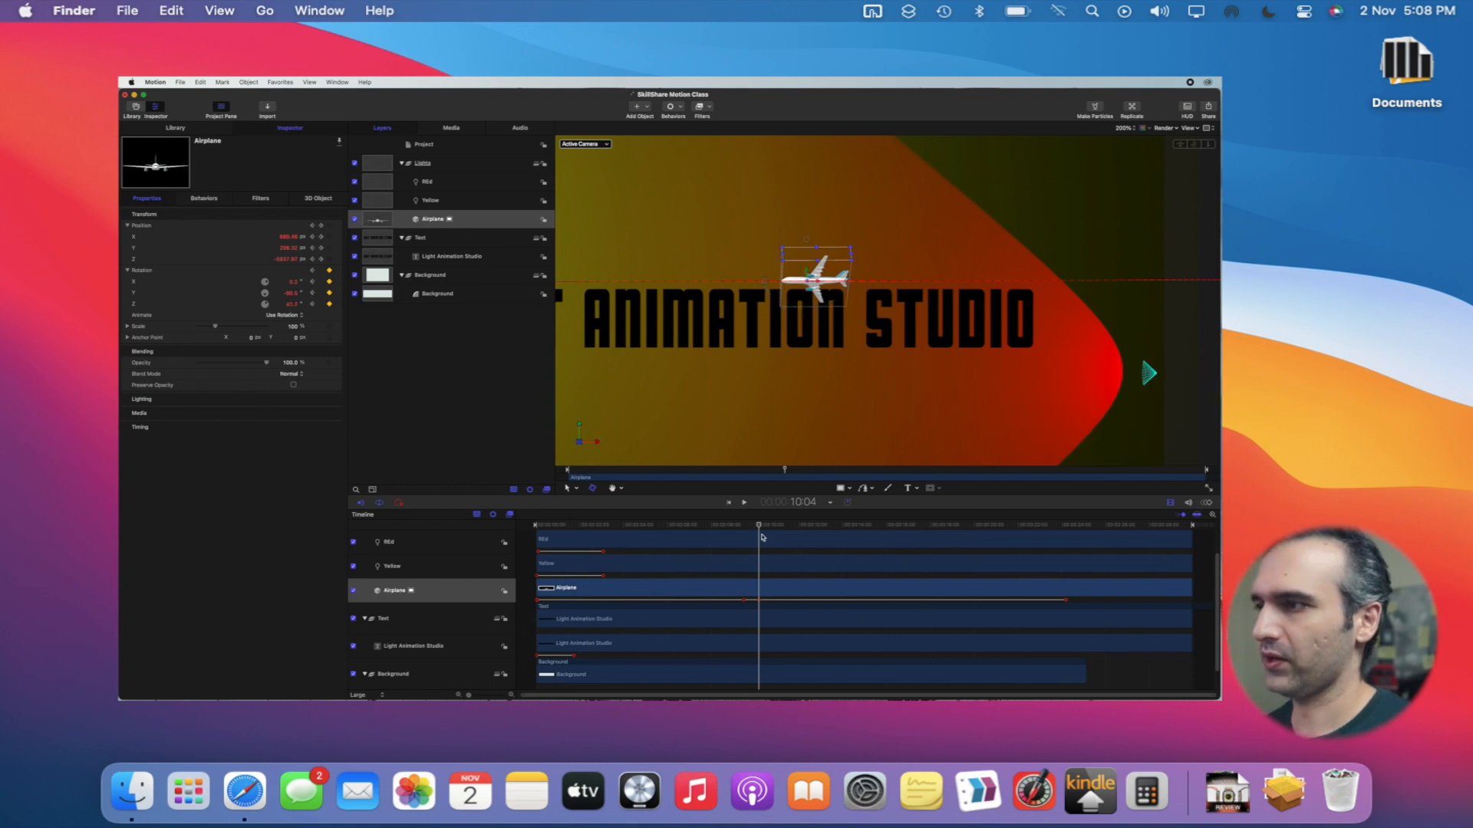
Add a rotation keyframe for the airplane at 14:00 and change its bank around its long axis
left_click_drag(759, 527, 843, 530)
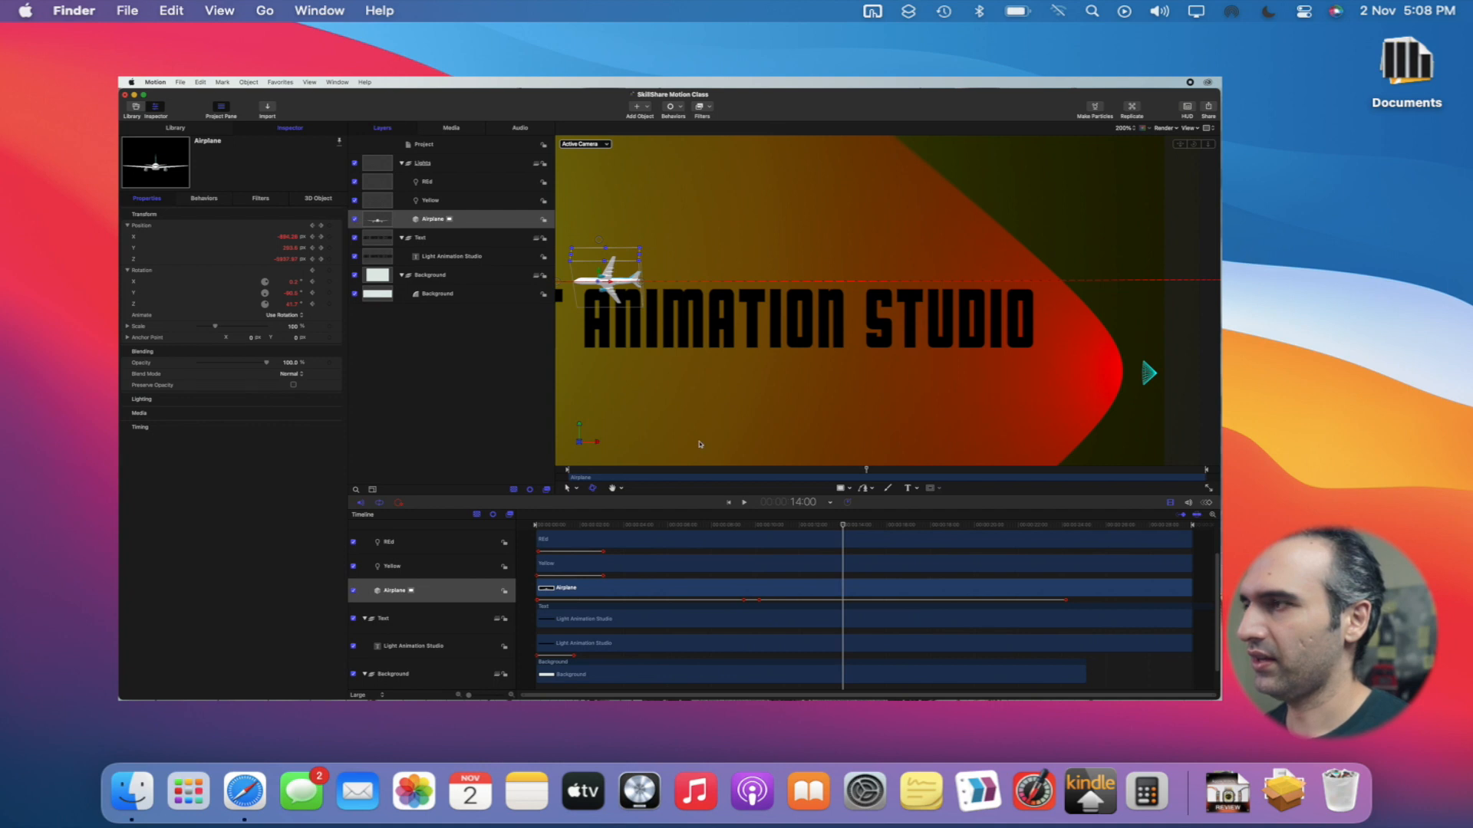
scroll(712, 436, "left", 10)
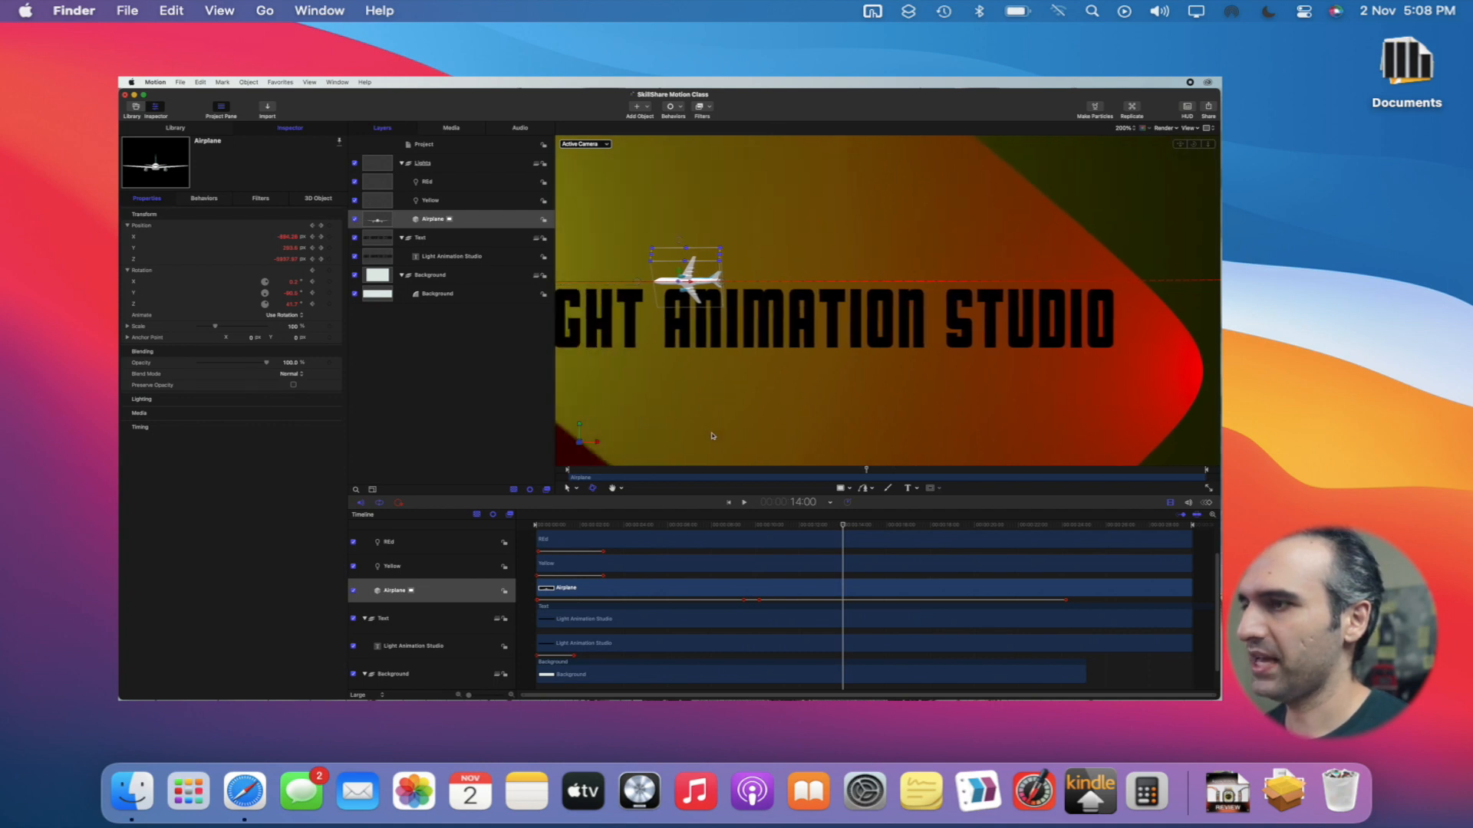
scroll(711, 436, "left", 10)
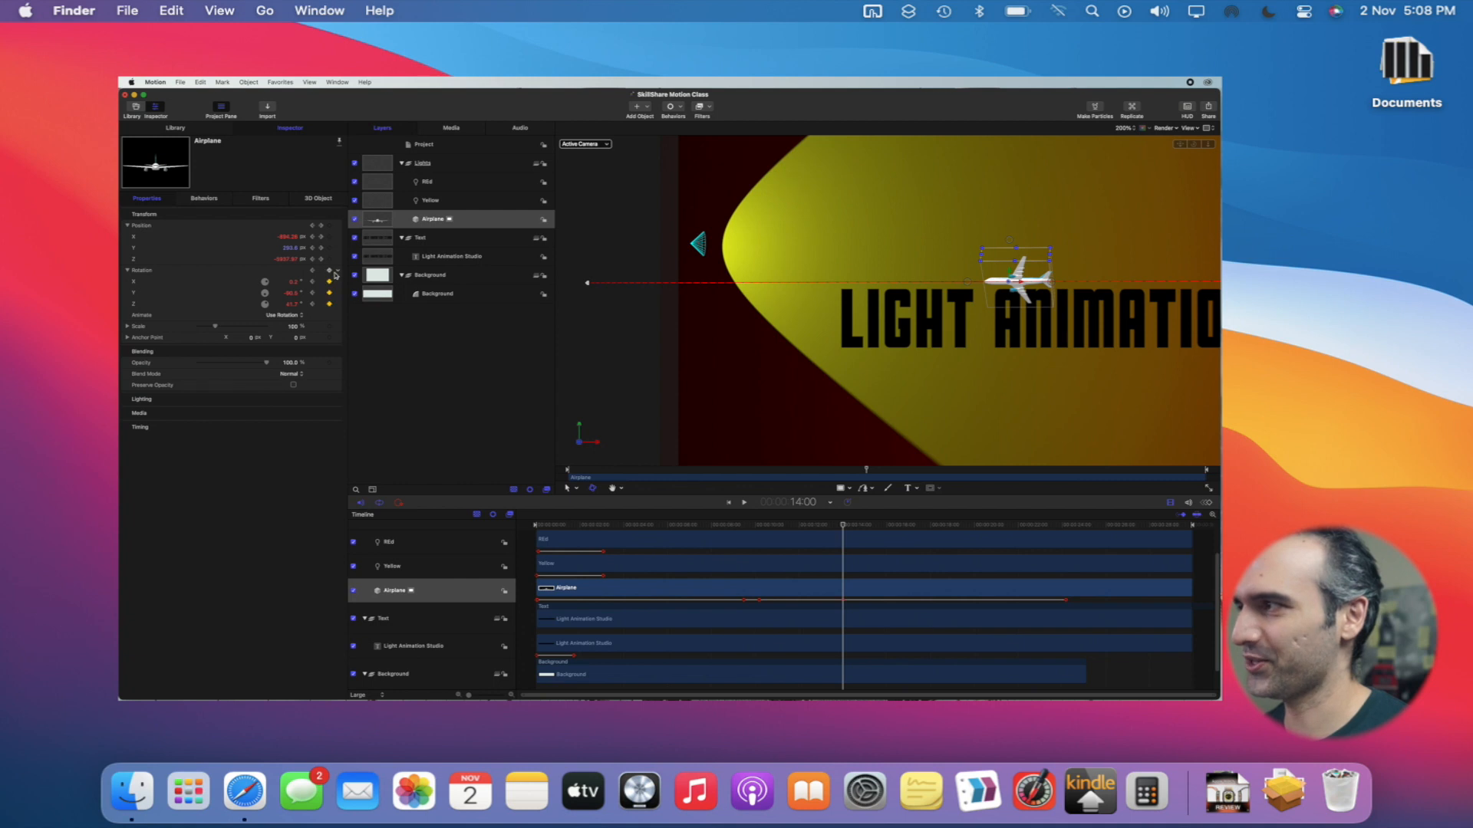
left_click_drag(1010, 244, 994, 276)
Play the animation from the beginning and scrub through the airplane's pass over the title to check its banking
left_click_drag(848, 528, 537, 528)
key("space")
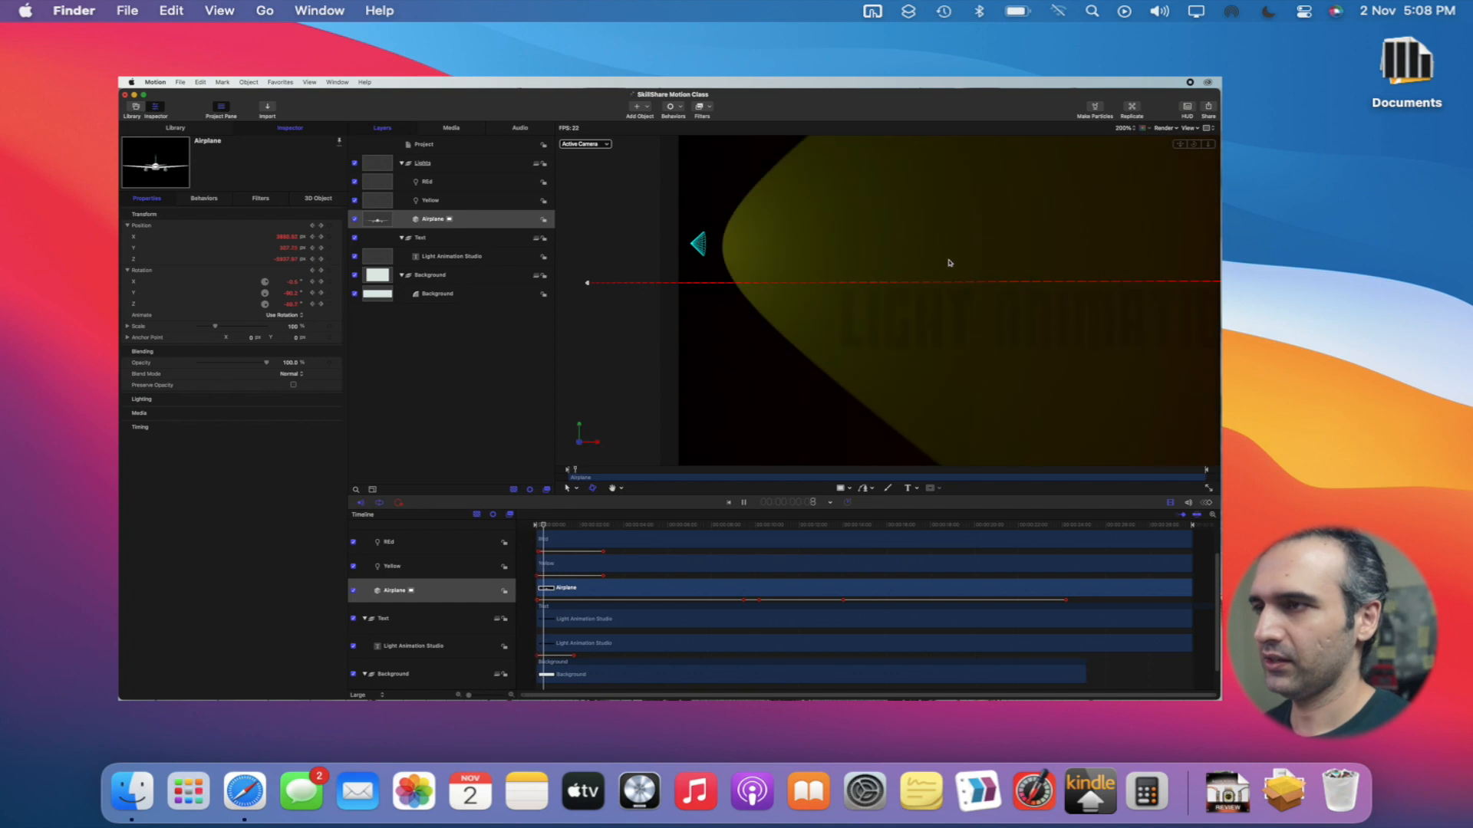
key("super+minus")
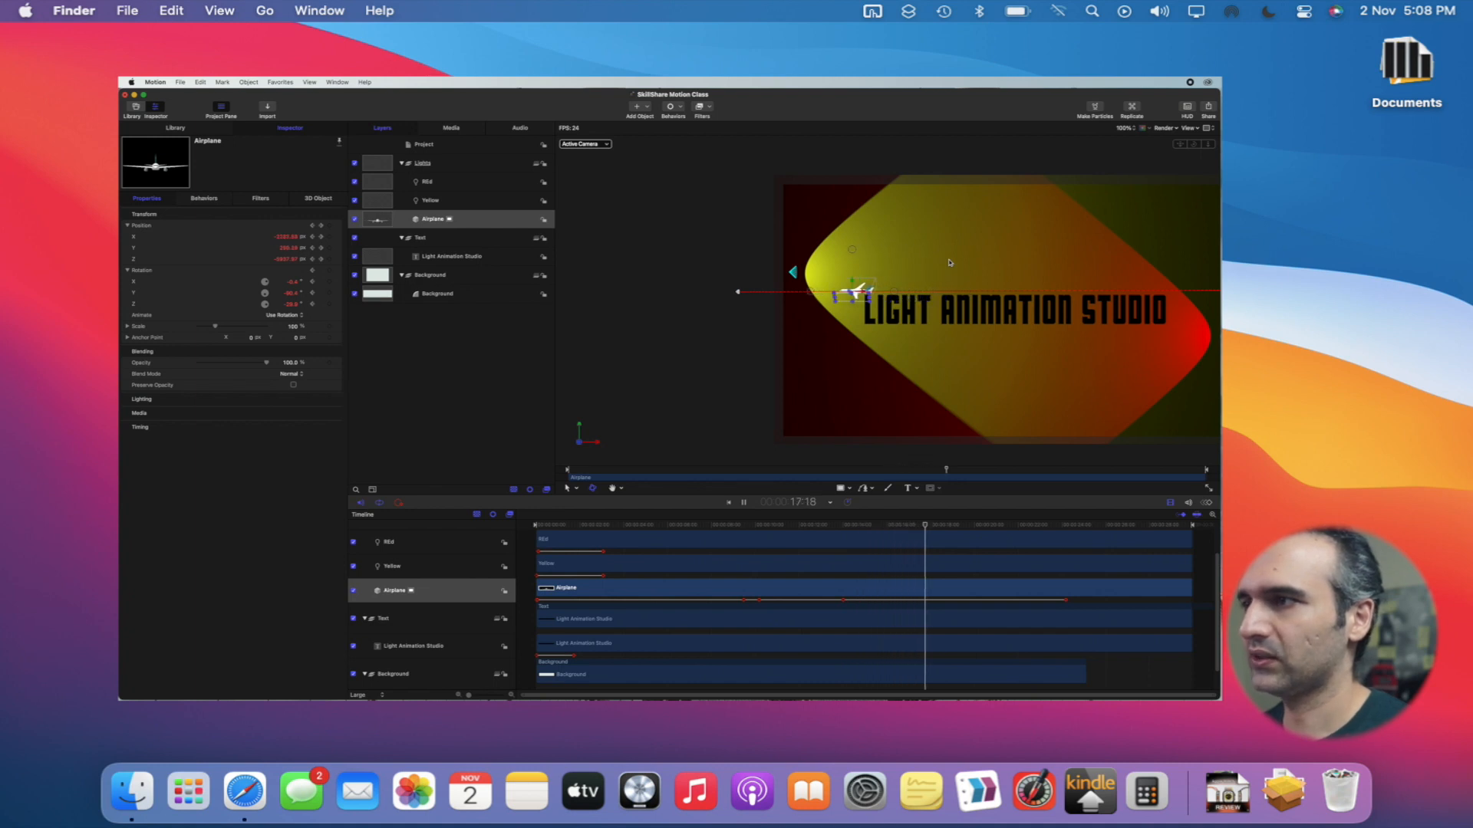
key("space")
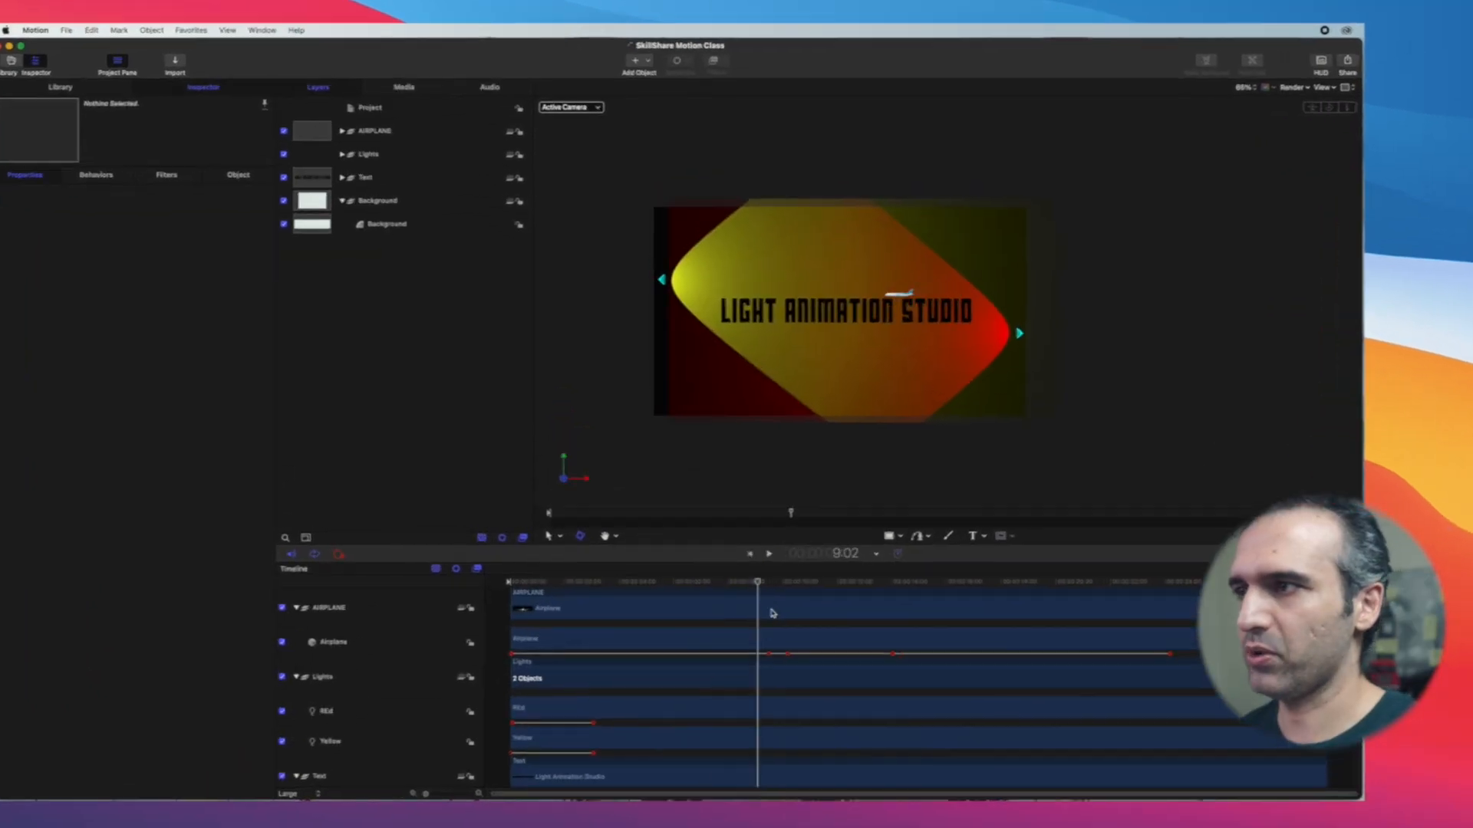
left_click_drag(744, 549, 788, 551)
left_click_drag(824, 613, 733, 610)
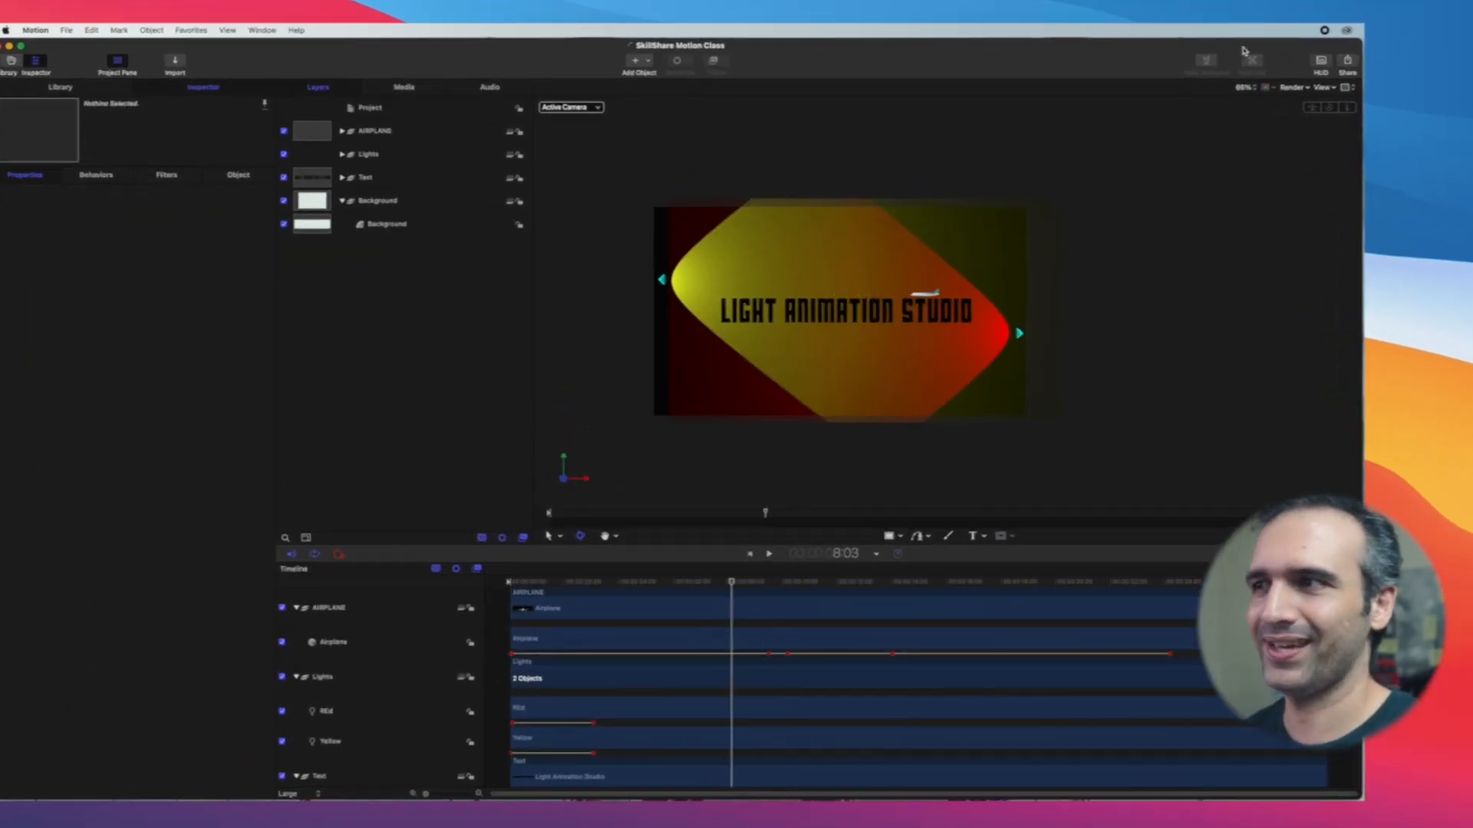
Export the project as a movie named "plane with lights animta" in the exports folder
left_click(1348, 65)
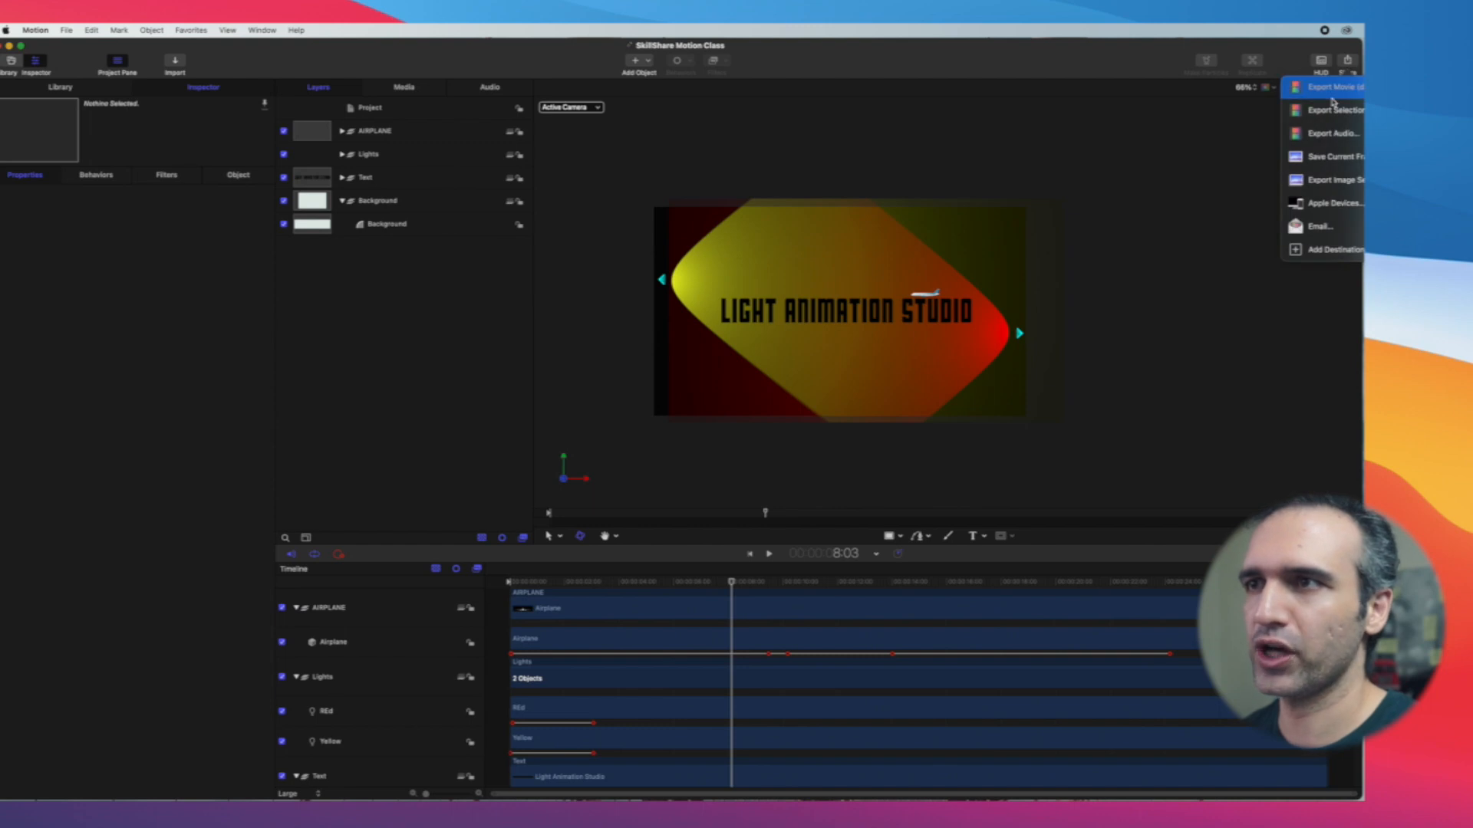
left_click(1332, 90)
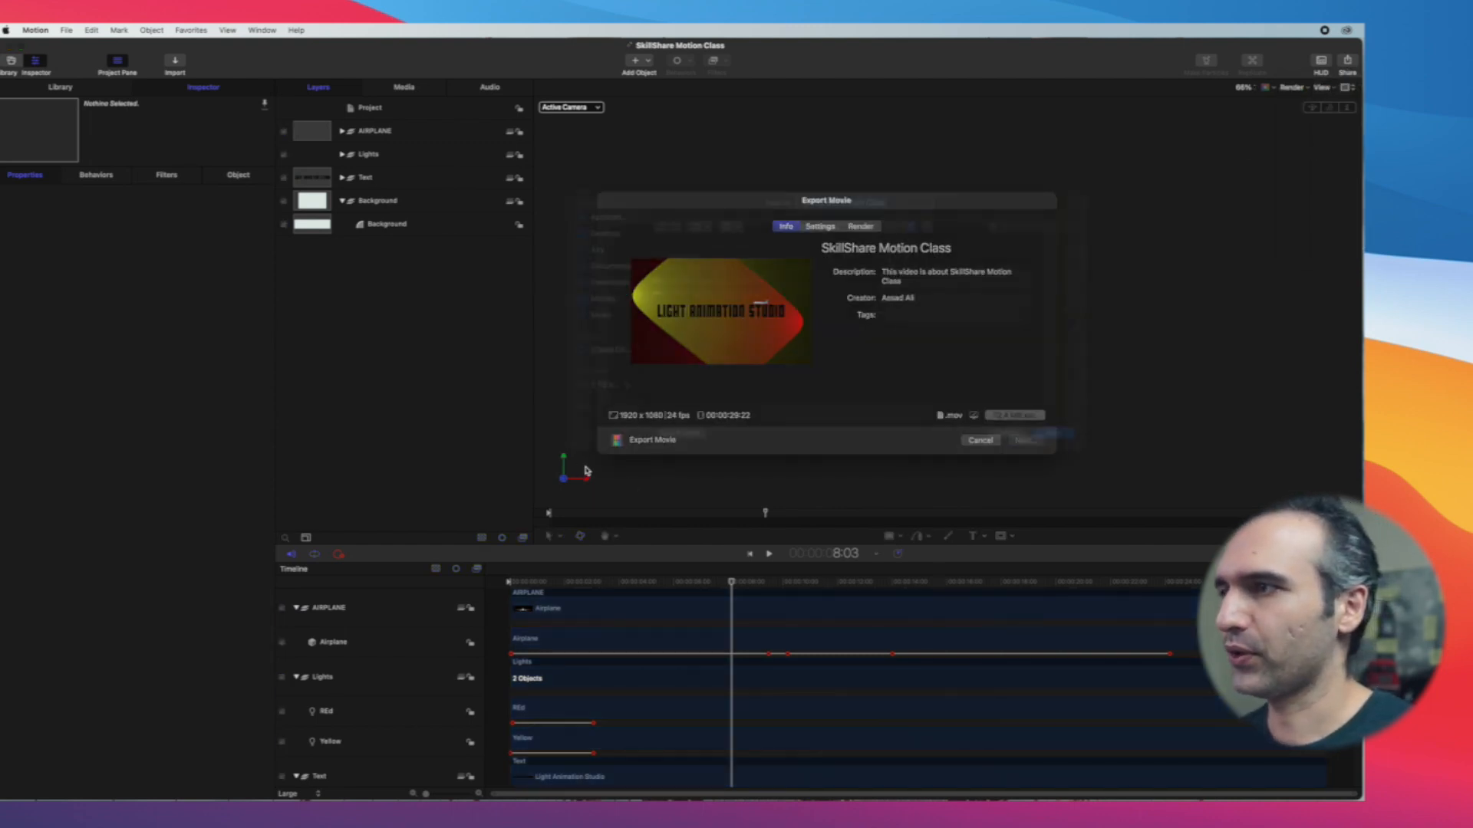
key("Return")
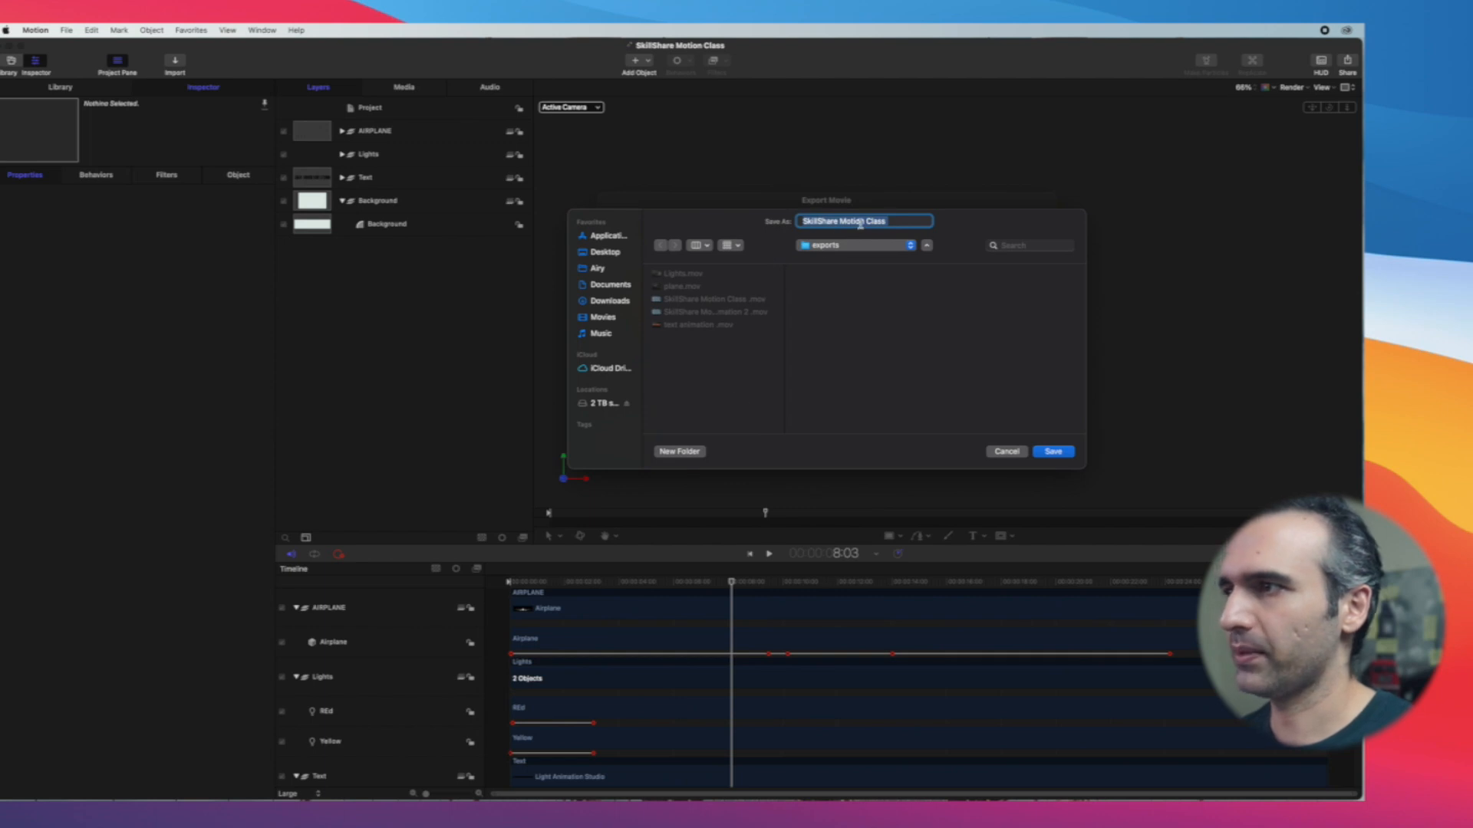
type("plane with lights animta")
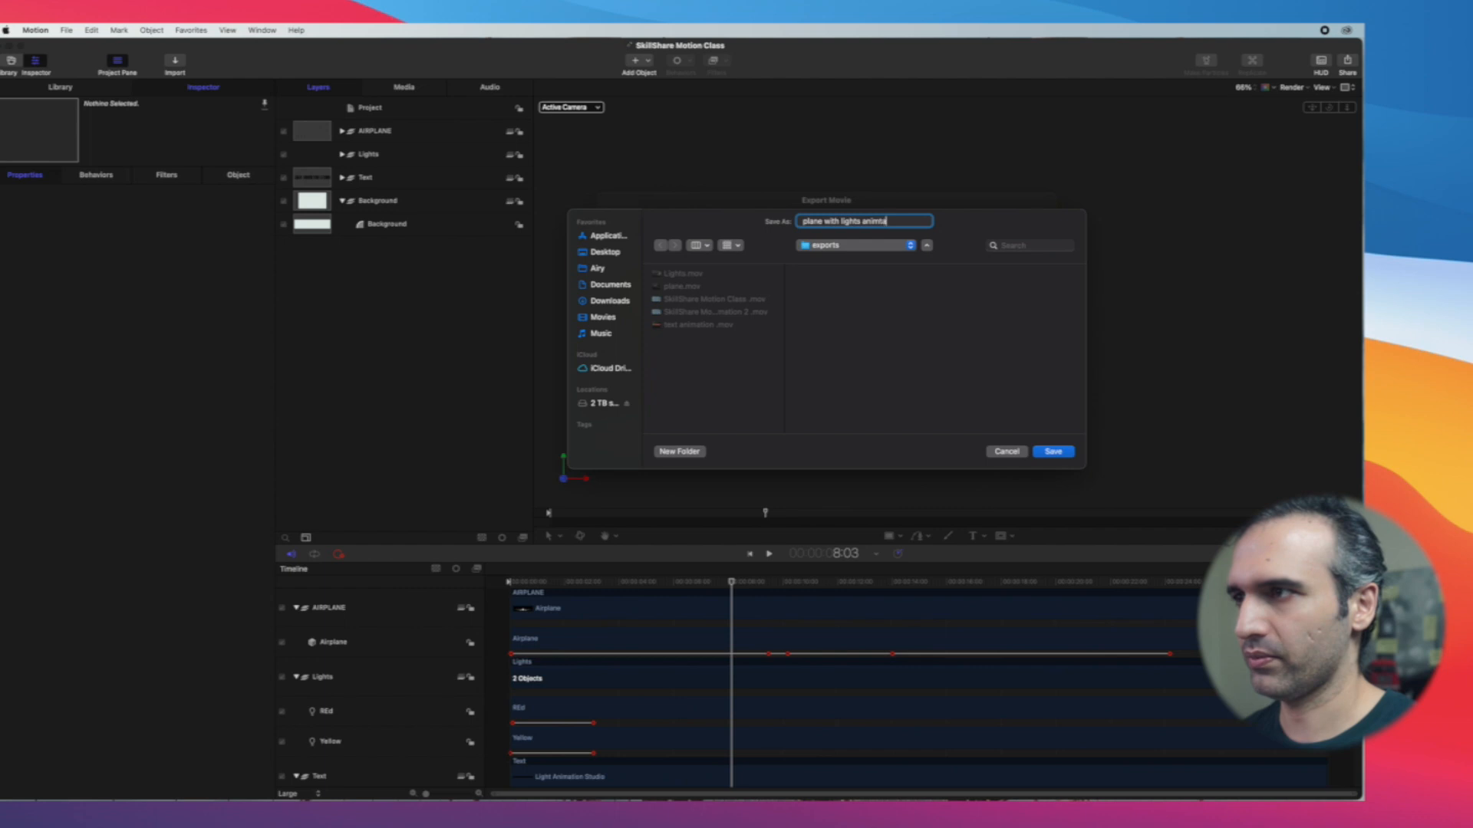
key("Return")
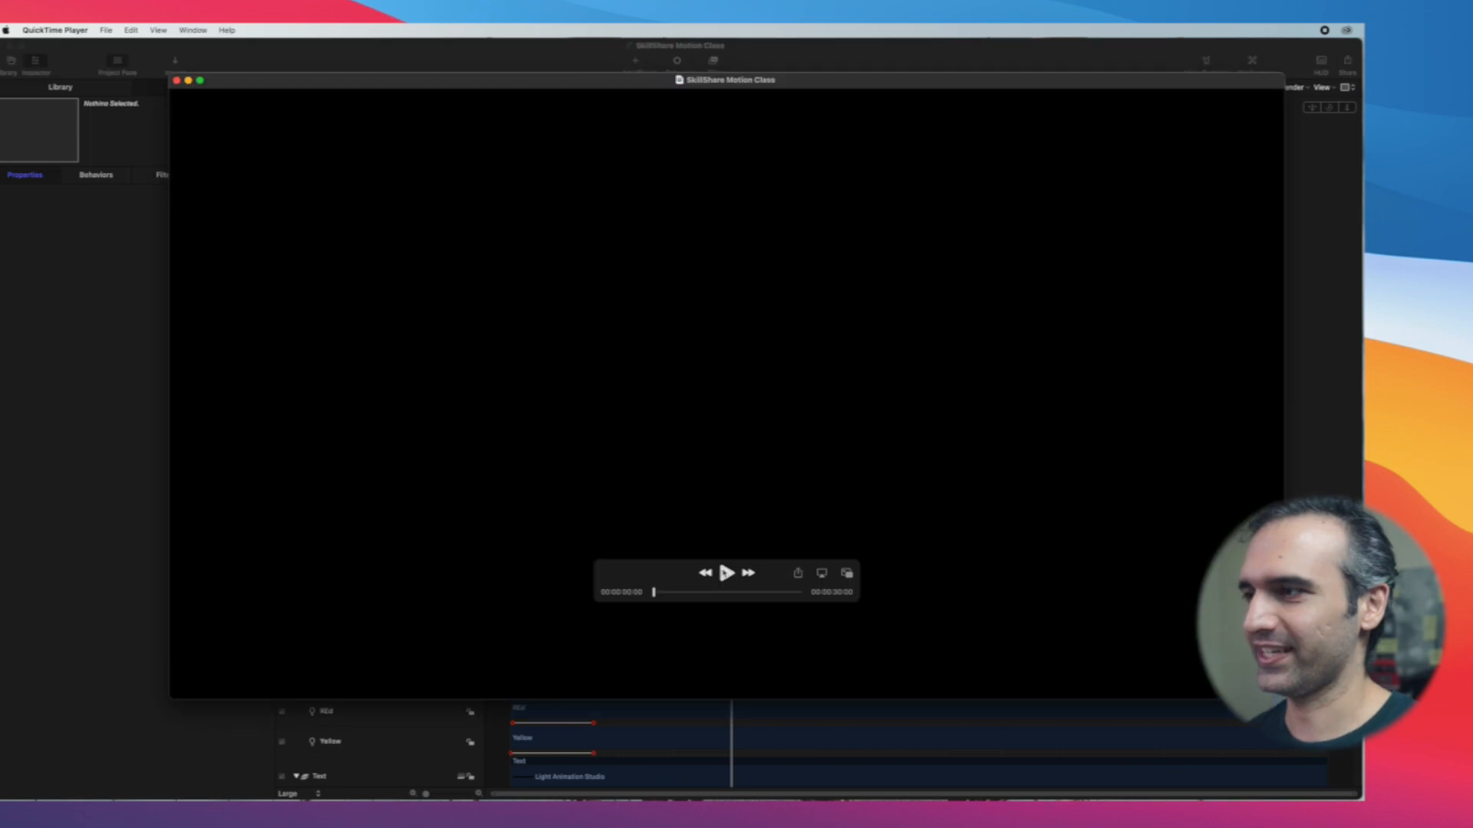